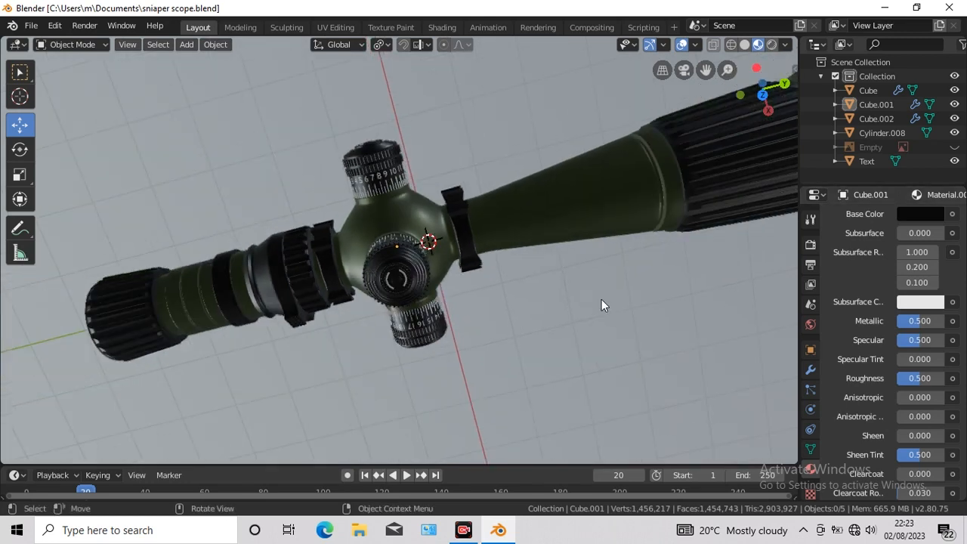
{"action": "scroll", "coordinate": [601, 305], "scroll_direction": "down", "scroll_amount": 1}
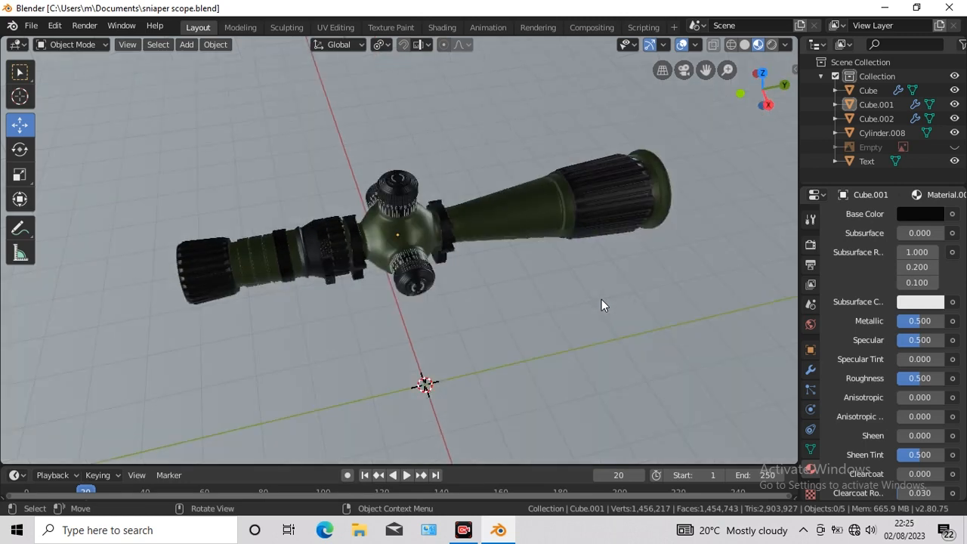
{"action": "key", "text": "KP_2"}
{"action": "key", "text": "KP_2"}
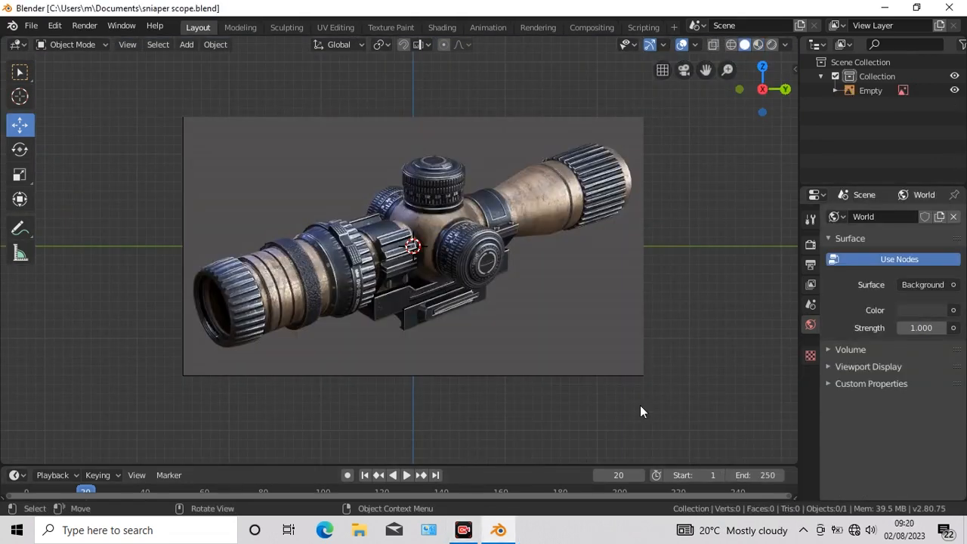
Add a cube and round it with an applied Subdivision Surface modifier at viewport level 2.
{"action": "left_click", "coordinate": [187, 44]}
{"action": "mouse_move", "coordinate": [201, 61]}
{"action": "left_click", "coordinate": [319, 74]}
{"action": "left_click", "coordinate": [809, 369]}
{"action": "left_click", "coordinate": [855, 213]}
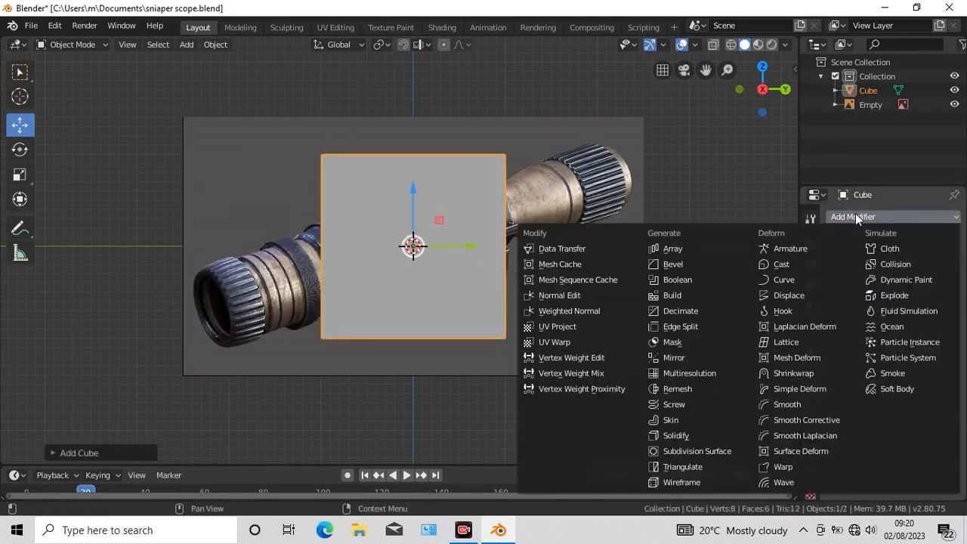
{"action": "left_click", "coordinate": [680, 451]}
{"action": "left_click", "coordinate": [884, 322]}
{"action": "left_click", "coordinate": [859, 260]}
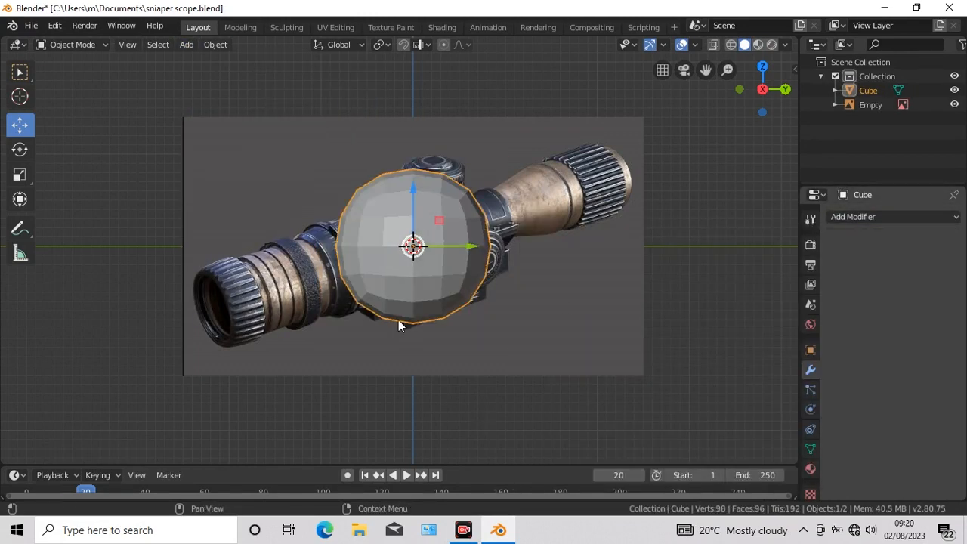
Scale the rounded cube down to the size of the central housing in the reference image.
{"action": "key", "text": "shift+space"}
{"action": "key", "text": "s"}
{"action": "key", "text": "s"}
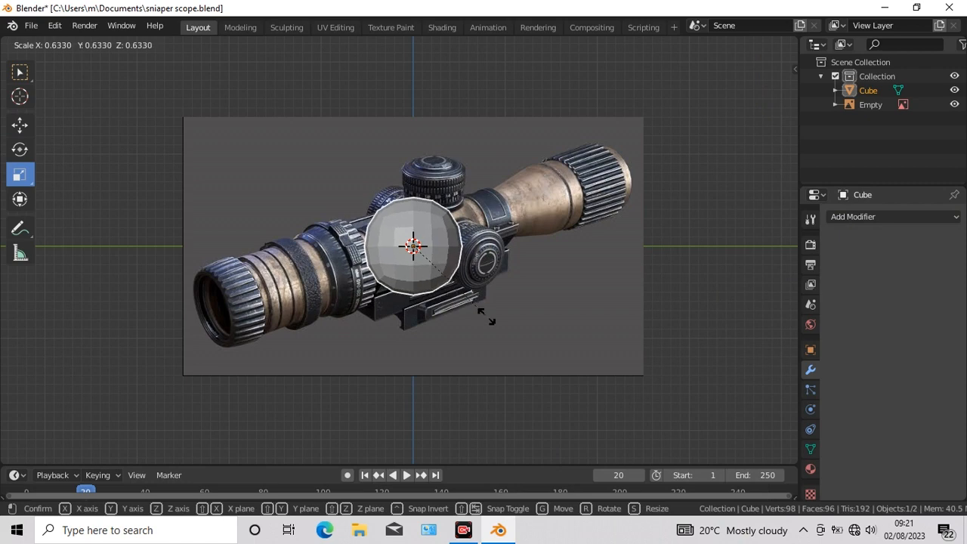
{"action": "left_click", "coordinate": [494, 320]}
{"action": "key", "text": "s"}
{"action": "left_click", "coordinate": [509, 296]}
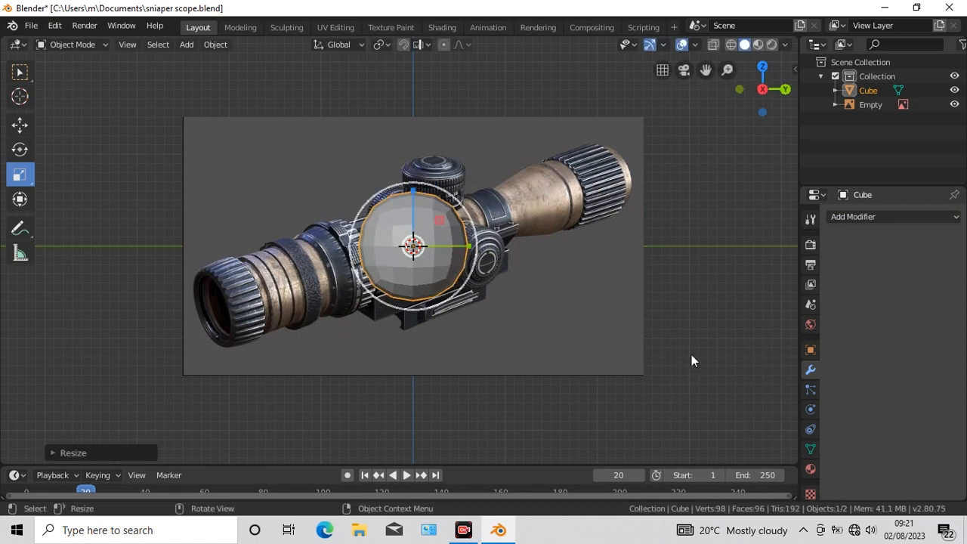
Hide the reference image and delete the vertices of the sphere's positive-Y half in the side view.
{"action": "key", "text": "Tab"}
{"action": "left_click", "coordinate": [955, 105]}
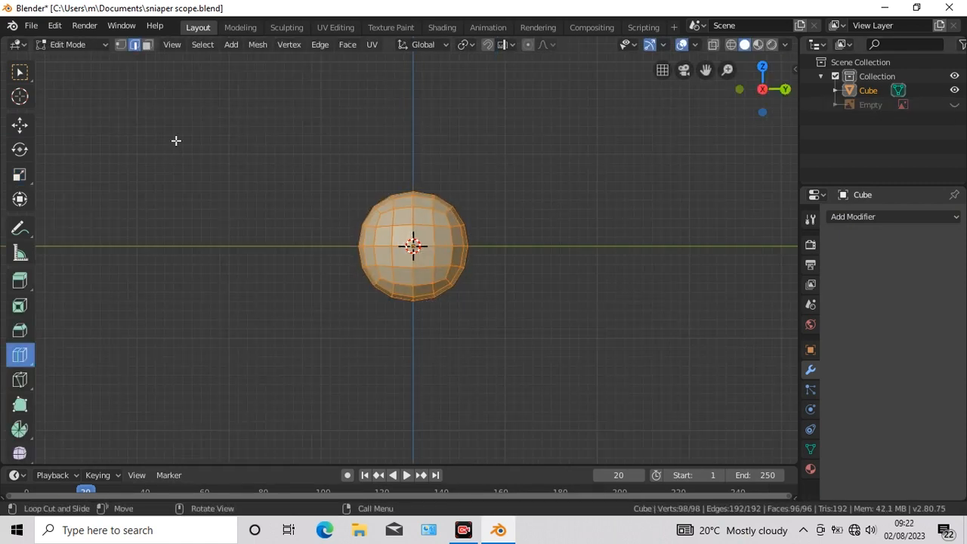
{"action": "key", "text": "3"}
{"action": "left_click", "coordinate": [19, 71]}
{"action": "key", "text": "1"}
{"action": "left_click_drag", "start_coordinate": [421, 169], "coordinate": [525, 365]}
{"action": "key", "text": "alt+z"}
{"action": "right_click", "coordinate": [454, 501]}
{"action": "left_click", "coordinate": [454, 501]}
Add a Mirror modifier to the half sphere and mirror it on the Y axis instead of X.
{"action": "left_click", "coordinate": [884, 216]}
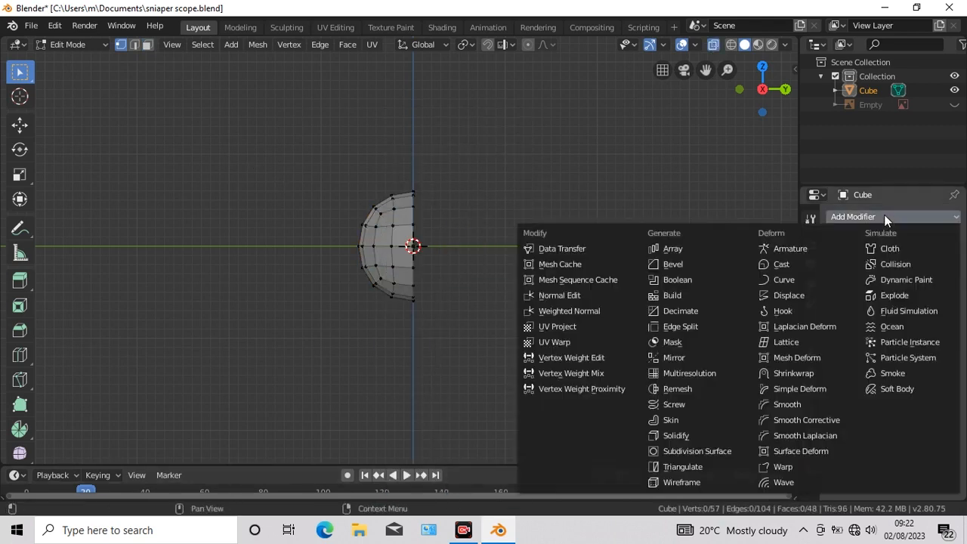
{"action": "left_click", "coordinate": [684, 360]}
{"action": "left_click", "coordinate": [837, 295]}
{"action": "left_click", "coordinate": [836, 310]}
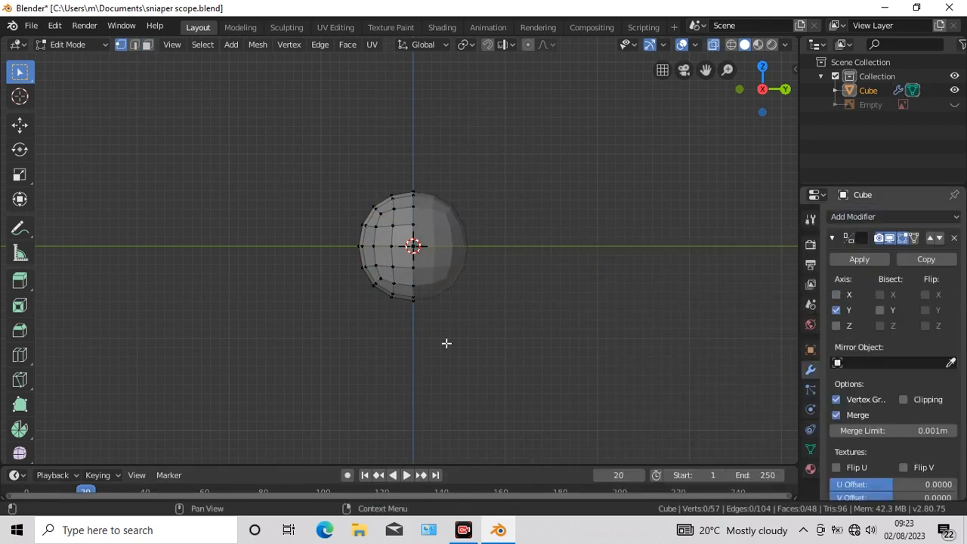
Dissolve the centre vertex on the half sphere's front to merge its surrounding faces into one.
{"action": "key", "text": "KP_1"}
{"action": "right_click", "coordinate": [359, 339]}
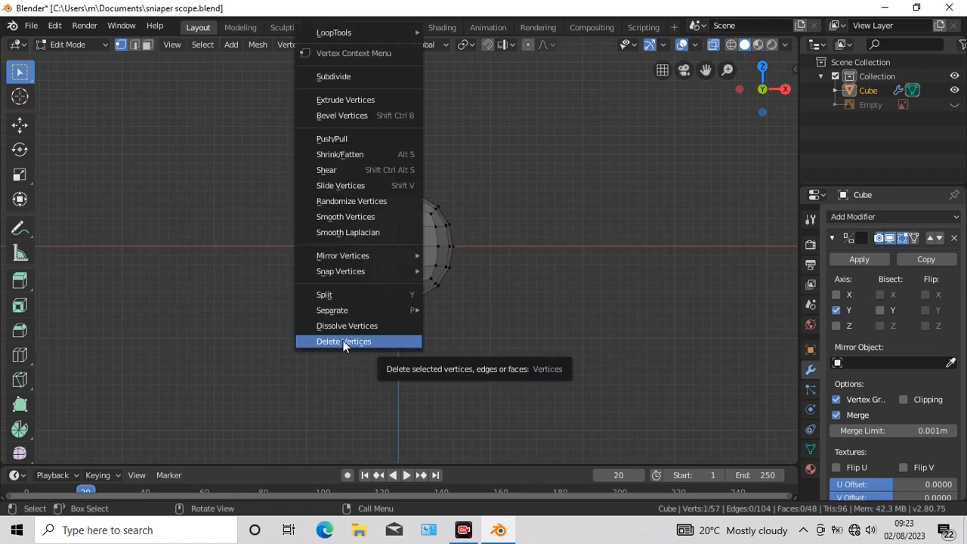
{"action": "left_click", "coordinate": [343, 325]}
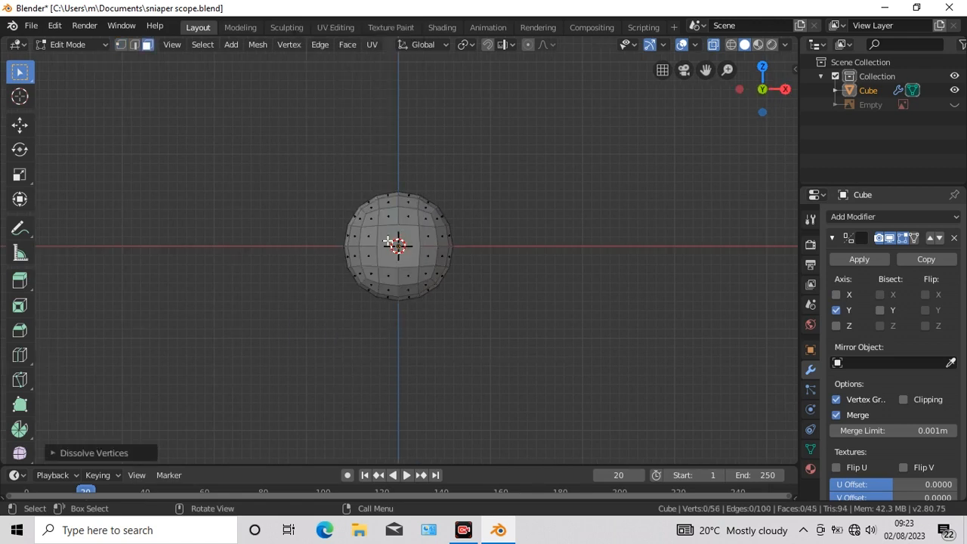
Inset the merged front face and move it along negative Y to the edge of the reference image, forming the scope tube.
{"action": "left_click", "coordinate": [388, 242]}
{"action": "key", "text": "KP_3"}
{"action": "left_click", "coordinate": [20, 124]}
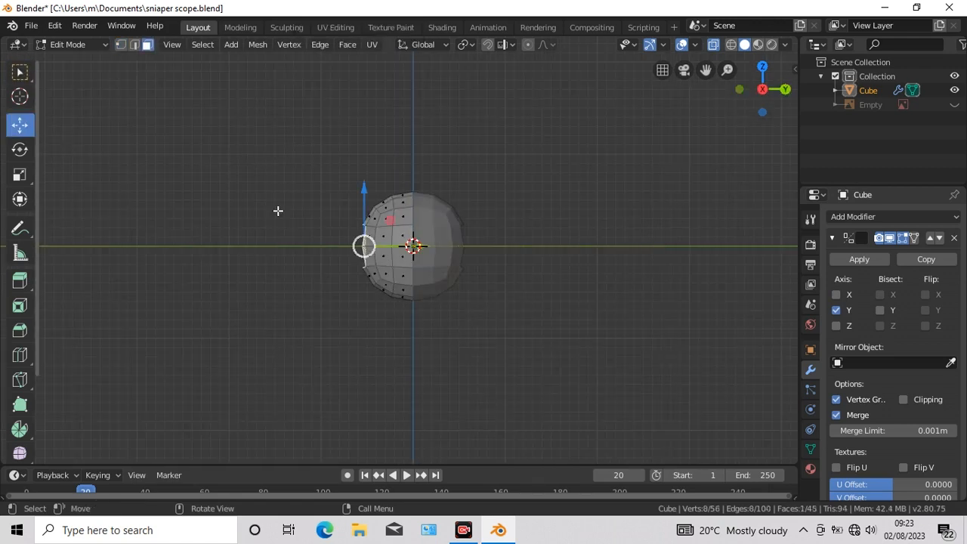
{"action": "left_click", "coordinate": [347, 44]}
{"action": "left_click", "coordinate": [368, 117]}
{"action": "left_click", "coordinate": [368, 116]}
{"action": "left_click_drag", "start_coordinate": [418, 247], "coordinate": [241, 247]}
{"action": "left_click", "coordinate": [955, 106]}
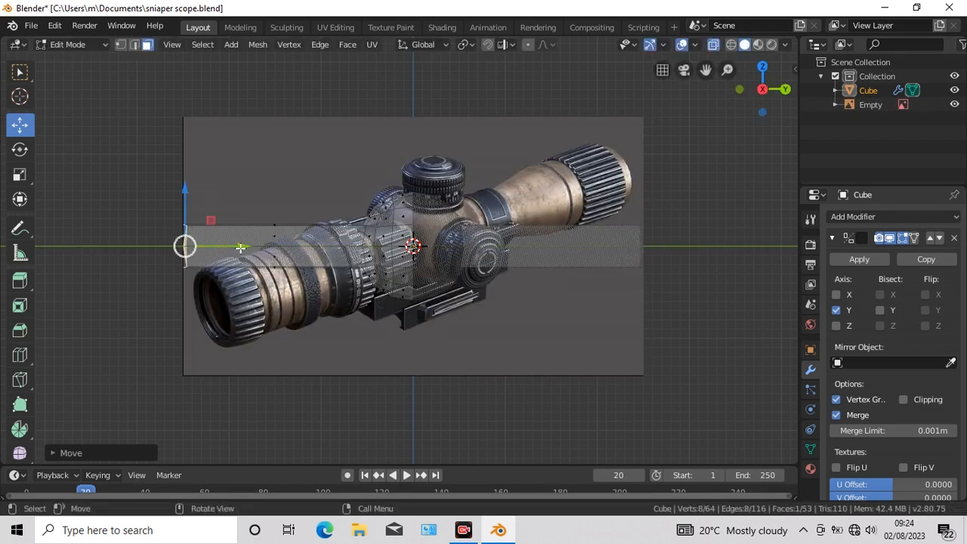
{"action": "left_click", "coordinate": [954, 104]}
Add a loop cut around the tube and move it along Y to the joint with the central sphere.
{"action": "left_click_drag", "start_coordinate": [706, 70], "coordinate": [892, 80]}
{"action": "scroll", "coordinate": [453, 397], "scroll_direction": "up", "scroll_amount": 8}
{"action": "key", "text": "1"}
{"action": "scroll", "coordinate": [504, 413], "scroll_direction": "down", "scroll_amount": 3}
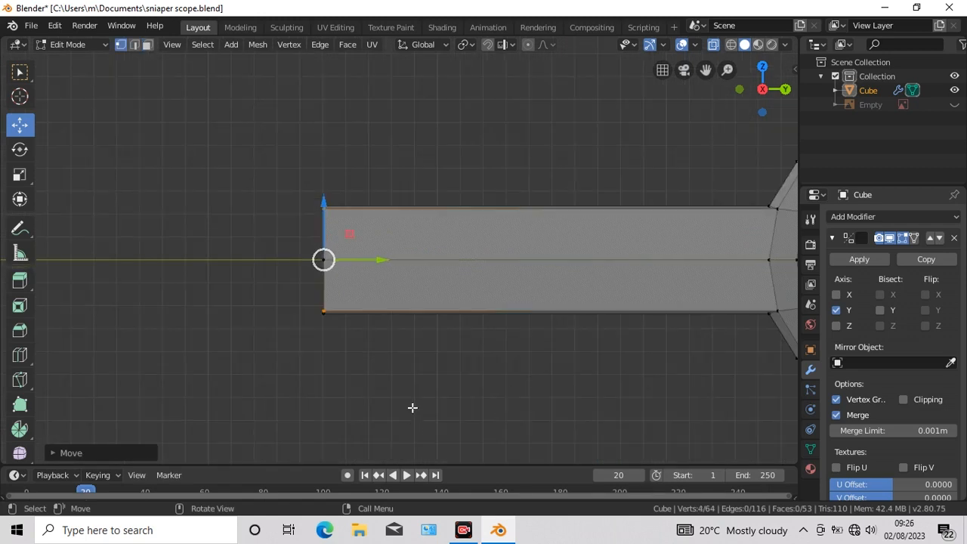
{"action": "left_click", "coordinate": [20, 355]}
{"action": "left_click_drag", "start_coordinate": [554, 264], "coordinate": [56, 136]}
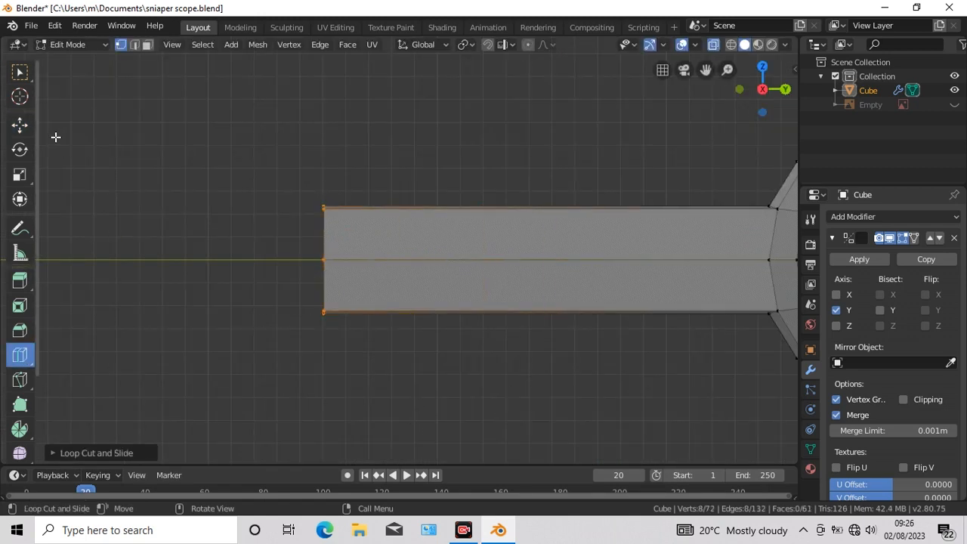
{"action": "left_click", "coordinate": [20, 124]}
{"action": "left_click_drag", "start_coordinate": [380, 258], "coordinate": [755, 267]}
{"action": "left_click_drag", "start_coordinate": [27, 260], "coordinate": [28, 259]}
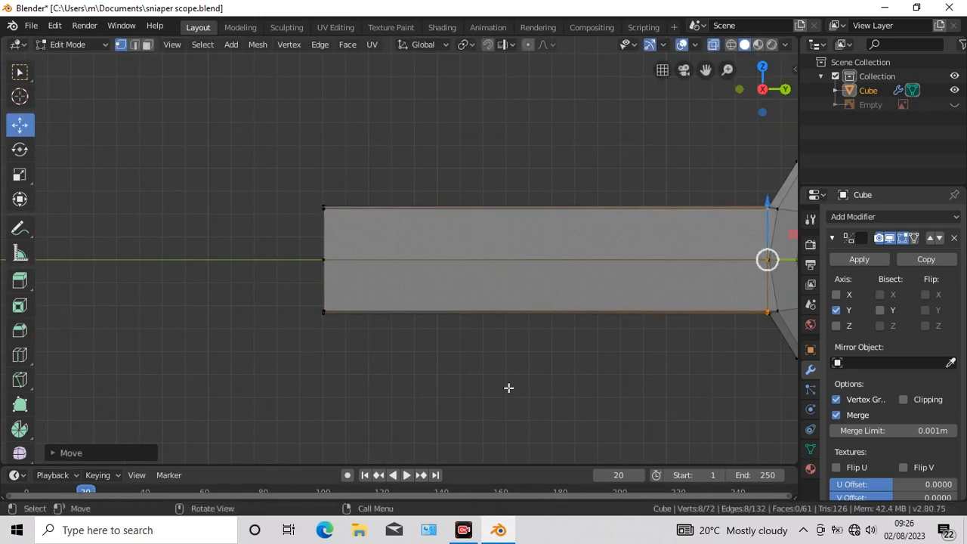
Scale the tube's upper and lower middle vertices outward in the front view to round its cross-section.
{"action": "key", "text": "KP_1"}
{"action": "left_click", "coordinate": [20, 73]}
{"action": "left_click_drag", "start_coordinate": [334, 250], "coordinate": [475, 266]}
{"action": "left_click", "coordinate": [21, 125]}
{"action": "left_click", "coordinate": [20, 176]}
{"action": "left_click", "coordinate": [19, 73]}
{"action": "mouse_move", "coordinate": [387, 194]}
{"action": "left_mouse_down"}
{"action": "mouse_move", "coordinate": [412, 335]}
{"action": "mouse_move", "coordinate": [397, 187]}
{"action": "left_mouse_up"}
{"action": "left_click", "coordinate": [19, 175]}
{"action": "key", "text": "KP_3"}
Add a Subdivision Surface modifier to the scope body and set its viewport subdivisions to 3.
{"action": "left_click_drag", "start_coordinate": [706, 70], "coordinate": [604, 69]}
{"action": "left_click", "coordinate": [832, 237]}
{"action": "left_click", "coordinate": [892, 216]}
{"action": "left_click", "coordinate": [730, 451]}
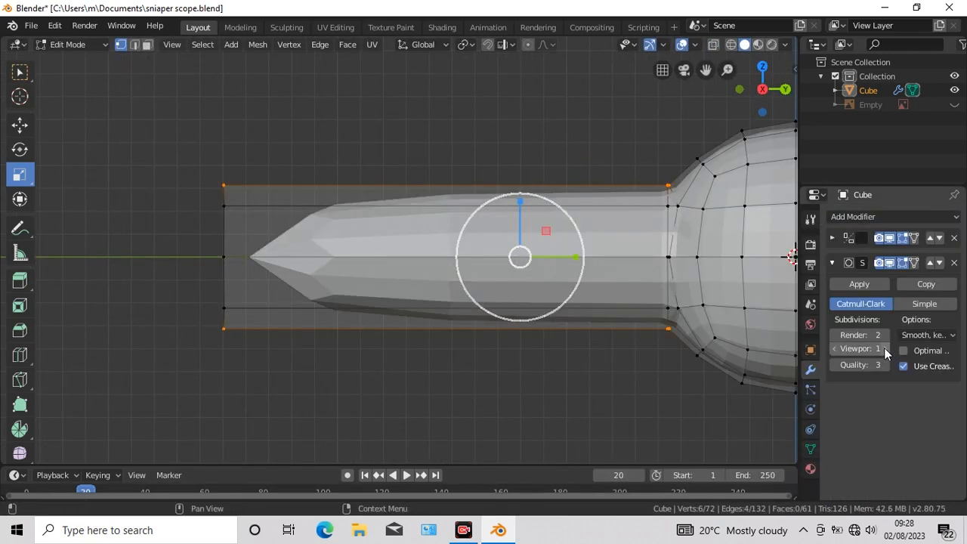
{"action": "left_click", "coordinate": [884, 347]}
{"action": "left_click", "coordinate": [886, 348]}
Add a loop cut close to the tube's outer end and scale the tube's side vertices outward.
{"action": "left_click", "coordinate": [19, 355]}
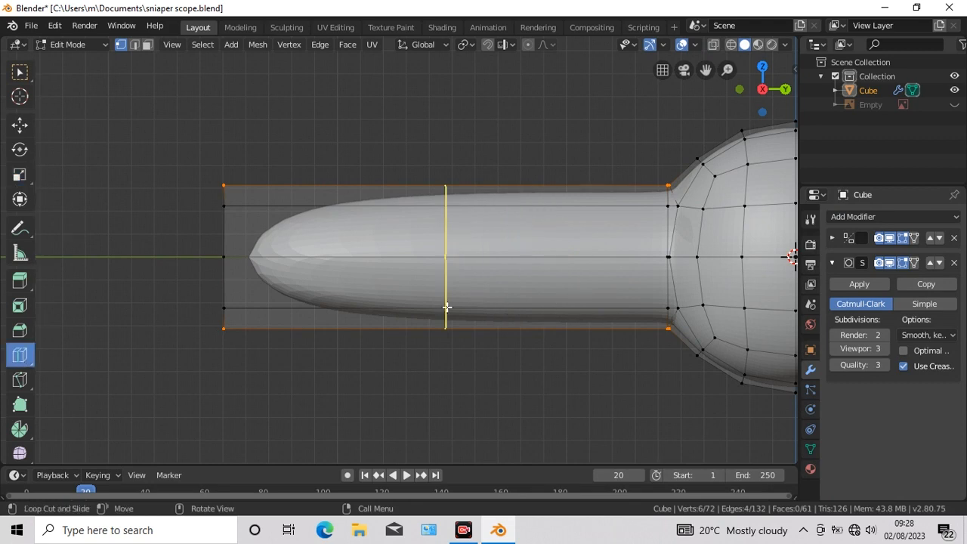
{"action": "left_click_drag", "start_coordinate": [447, 308], "coordinate": [233, 302]}
{"action": "key", "text": "KP_1"}
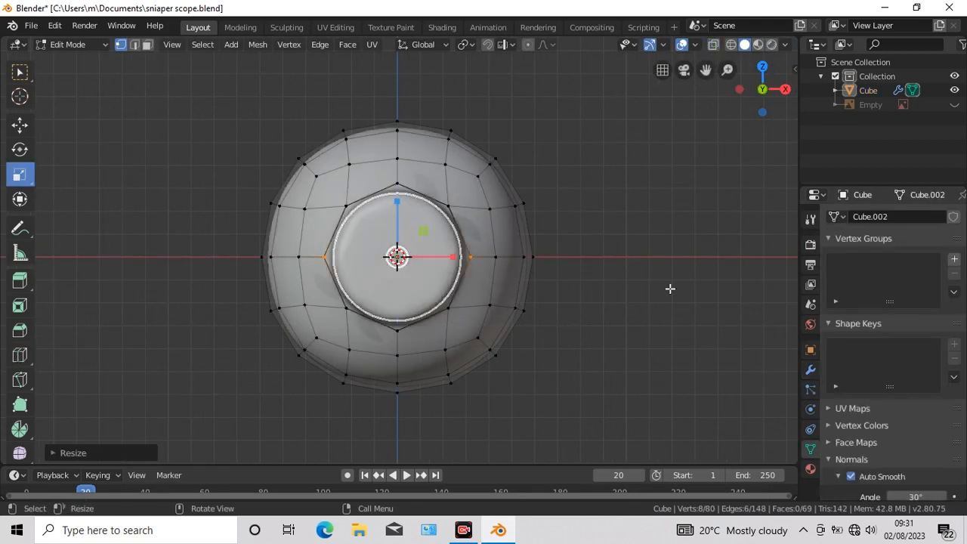
{"action": "key", "text": "KP_3"}
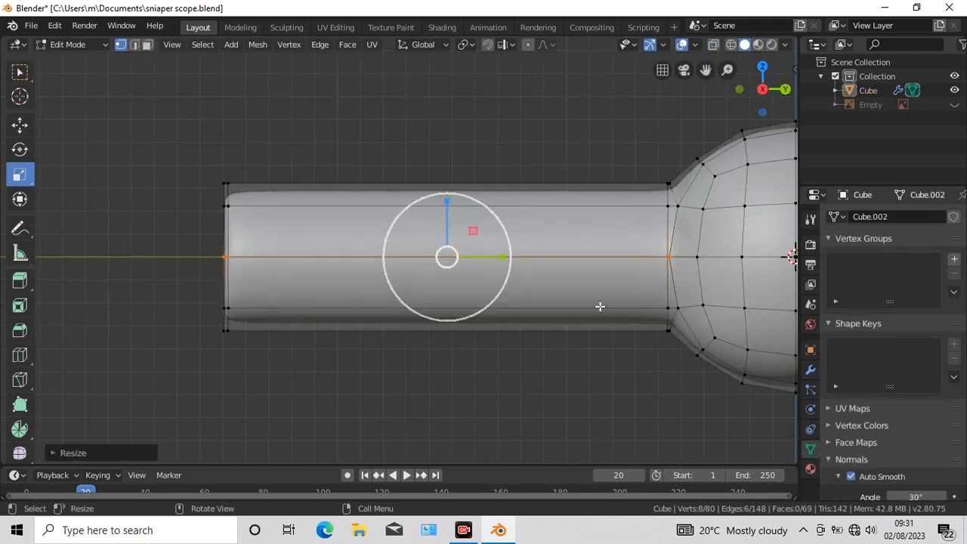
Add loop cuts around the middle of the tube and scale up its outer half to form the thicker eyepiece section.
{"action": "scroll", "coordinate": [615, 115], "scroll_direction": "down", "scroll_amount": 4}
{"action": "left_click_drag", "start_coordinate": [706, 69], "coordinate": [661, 56]}
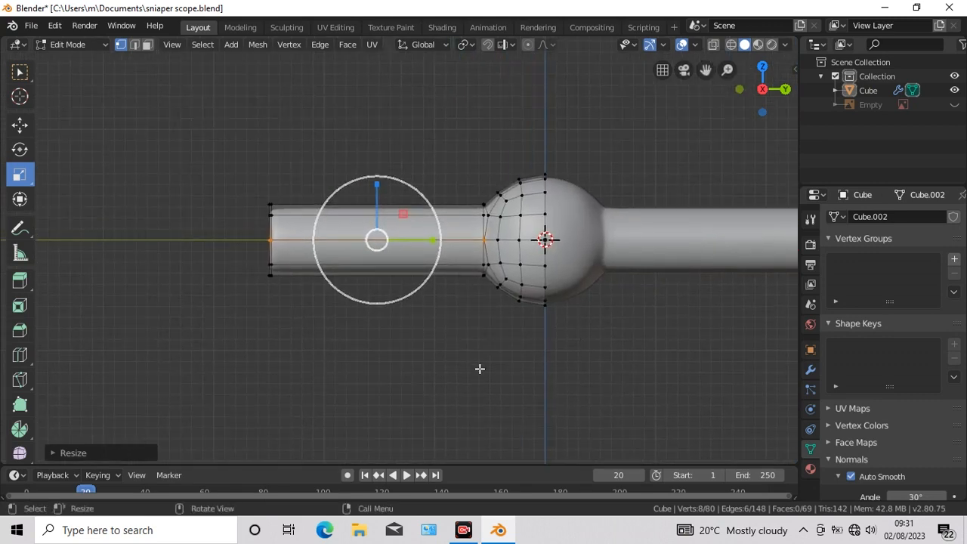
{"action": "left_click", "coordinate": [19, 355]}
{"action": "left_click", "coordinate": [378, 239]}
{"action": "left_click_drag", "start_coordinate": [430, 240], "coordinate": [382, 252]}
{"action": "key", "text": "w"}
{"action": "left_click_drag", "start_coordinate": [246, 173], "coordinate": [417, 346]}
{"action": "left_click", "coordinate": [19, 175]}
{"action": "left_click_drag", "start_coordinate": [358, 242], "coordinate": [352, 249]}
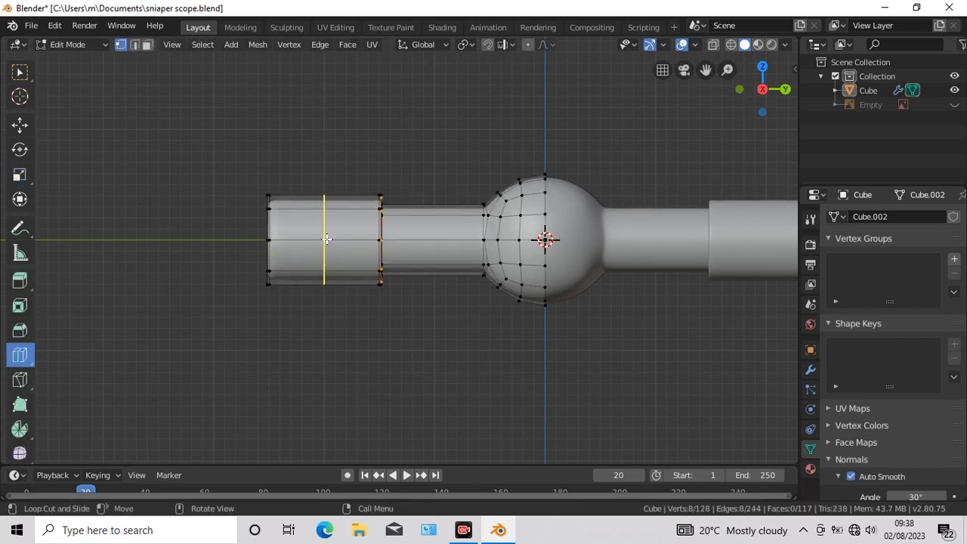
Divide the eyepiece section with more loop cuts, making the last insertion with the number of cuts set to 2.
{"action": "left_click_drag", "start_coordinate": [328, 240], "coordinate": [367, 248]}
{"action": "left_click_drag", "start_coordinate": [332, 242], "coordinate": [353, 248]}
{"action": "left_click_drag", "start_coordinate": [306, 223], "coordinate": [289, 225]}
{"action": "left_click", "coordinate": [318, 208]}
{"action": "left_click", "coordinate": [56, 452]}
{"action": "left_click", "coordinate": [231, 340]}
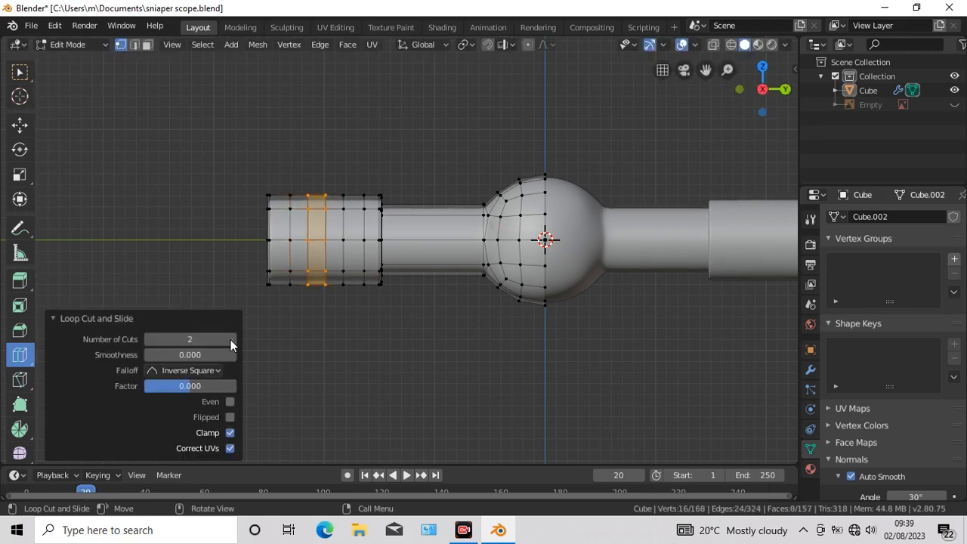
{"action": "left_click", "coordinate": [53, 318]}
Duplicate the face ring near the eyepiece's inner end in place and separate it into its own object.
{"action": "left_click", "coordinate": [146, 44]}
{"action": "left_click", "coordinate": [19, 74]}
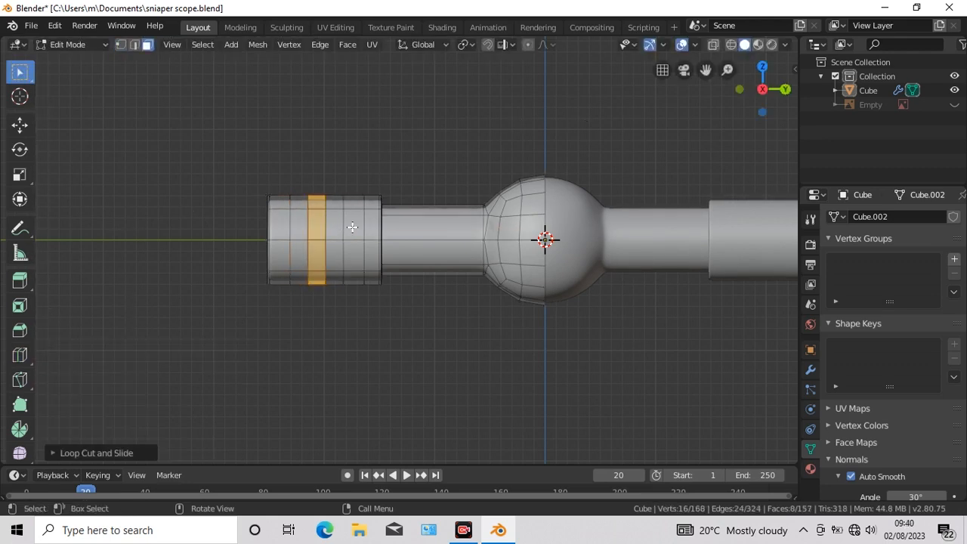
{"action": "left_click", "coordinate": [353, 229]}
{"action": "left_click", "coordinate": [353, 242], "text": "alt"}
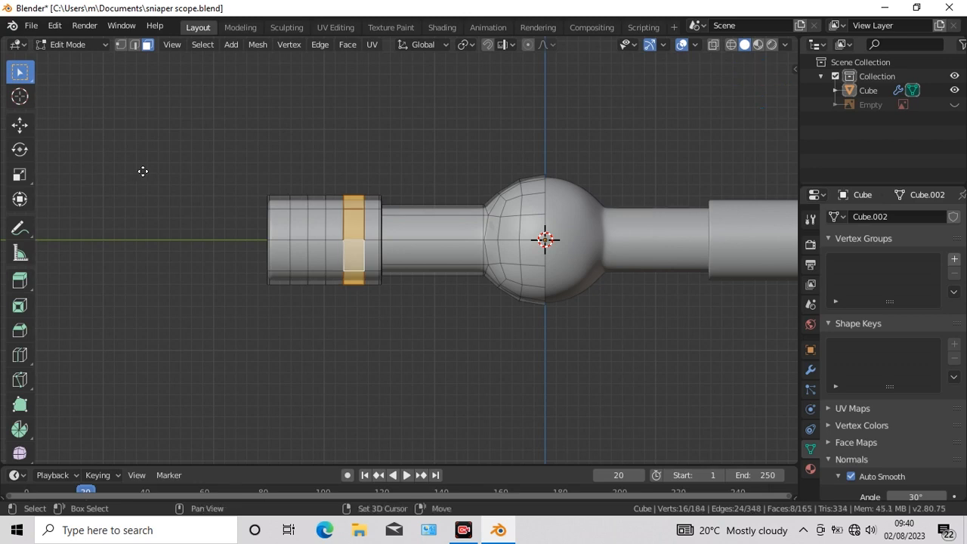
{"action": "key", "text": "shift+d"}
{"action": "right_click", "coordinate": [209, 119]}
{"action": "left_click", "coordinate": [258, 44]}
{"action": "mouse_move", "coordinate": [302, 313]}
{"action": "left_click", "coordinate": [396, 313]}
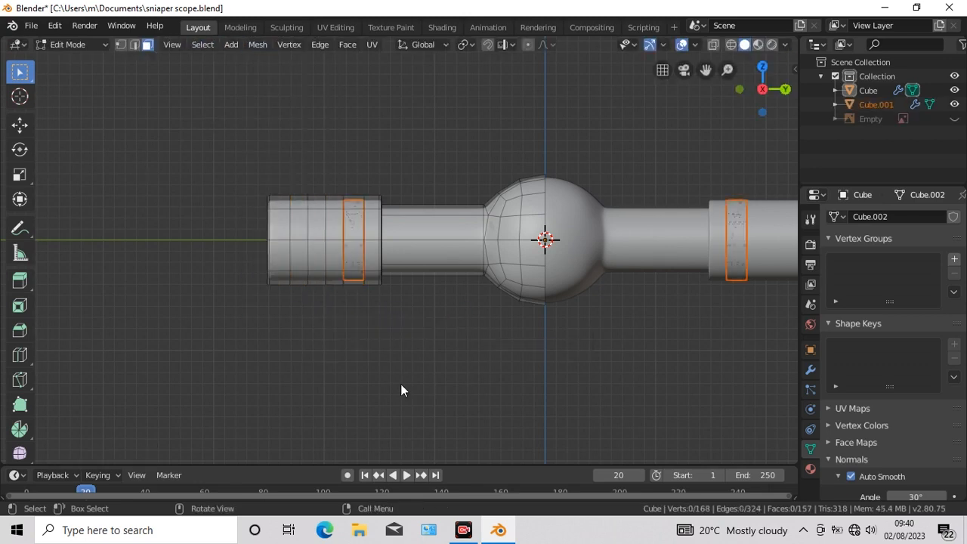
{"action": "key", "text": "Tab"}
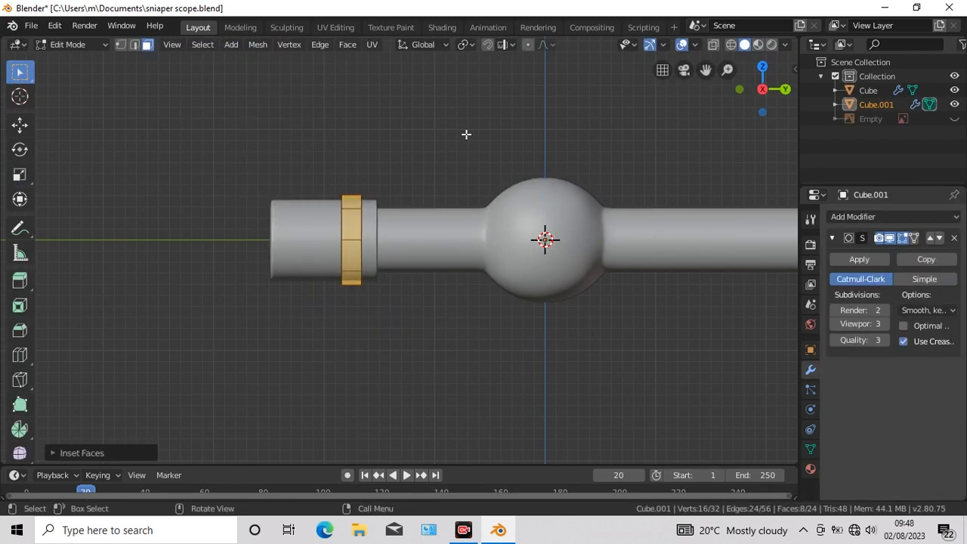
Scale the separated band's selected faces outward so the band stands out from the eyepiece tube.
{"action": "left_click", "coordinate": [20, 175]}
{"action": "key", "text": "s"}
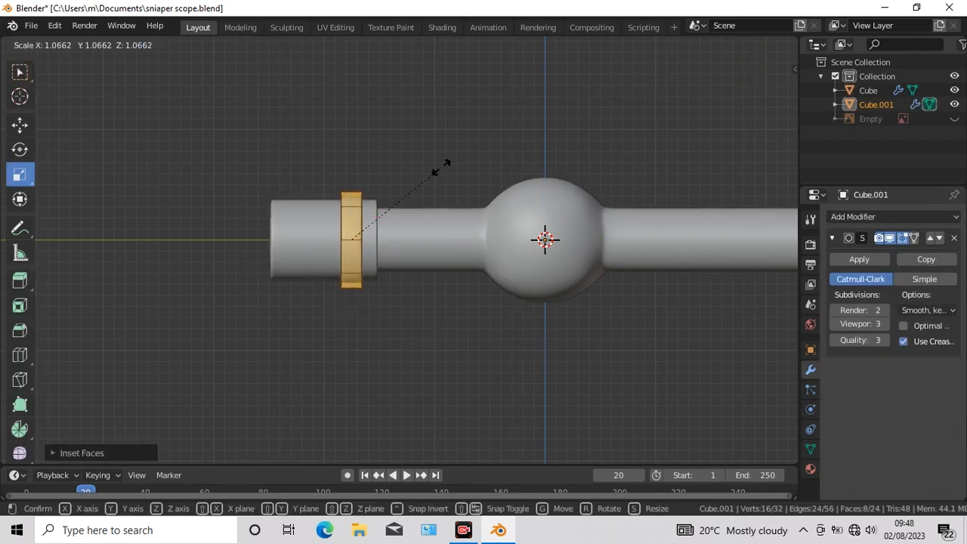
{"action": "left_click", "coordinate": [443, 166]}
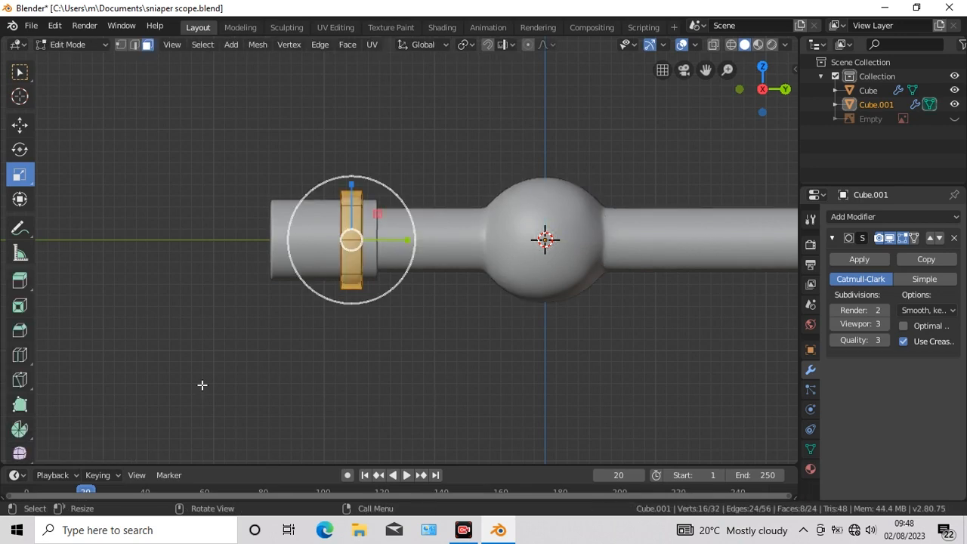
Add a loop cut close to the band's edge to sharpen it and return to Object Mode.
{"action": "left_click", "coordinate": [19, 354]}
{"action": "scroll", "coordinate": [426, 346], "scroll_direction": "up", "scroll_amount": 5}
{"action": "left_click_drag", "start_coordinate": [281, 224], "coordinate": [257, 224]}
{"action": "key", "text": "Tab"}
{"action": "middle_click_drag", "start_coordinate": [484, 398], "coordinate": [452, 374]}
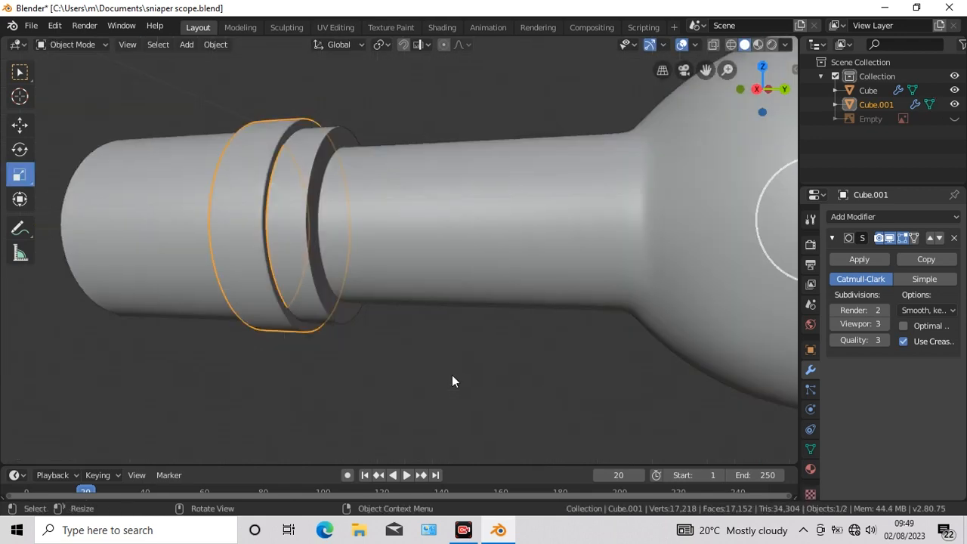
Add two loop cuts to the main scope body beside existing eyepiece loops to outline two narrow strips.
{"action": "key", "text": "KP_3"}
{"action": "left_click", "coordinate": [547, 219]}
{"action": "middle_click_drag", "start_coordinate": [556, 207], "coordinate": [659, 226], "text": "shift"}
{"action": "key", "text": "Tab"}
{"action": "left_click_drag", "start_coordinate": [333, 242], "coordinate": [316, 244]}
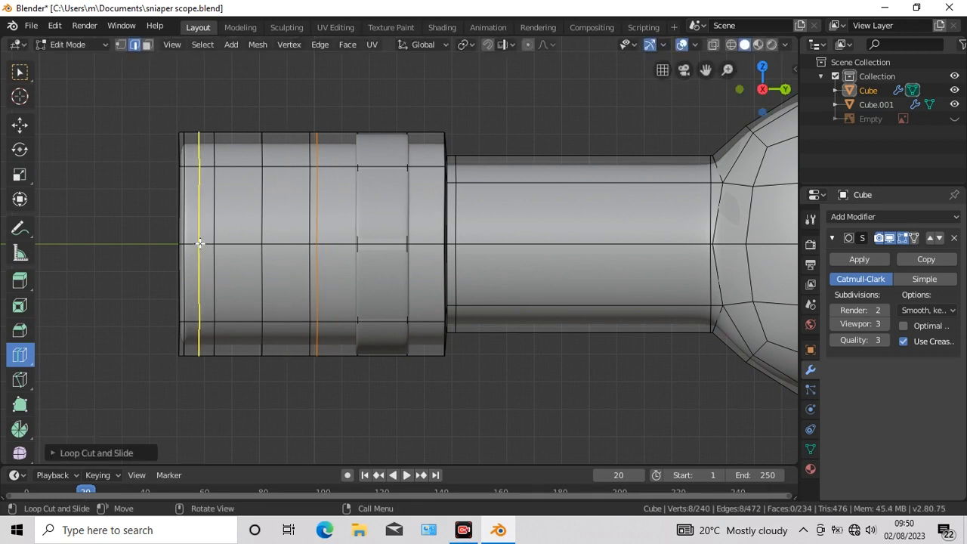
{"action": "left_click_drag", "start_coordinate": [198, 244], "coordinate": [261, 244]}
Inset the narrow face strip nearest the raised band and scale it inward to form a groove around the eyepiece.
{"action": "left_click", "coordinate": [147, 45]}
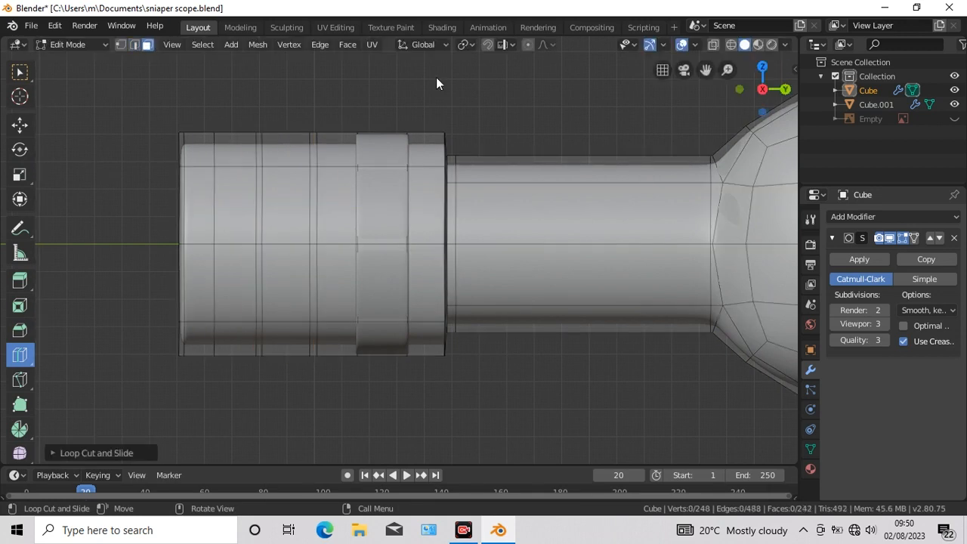
{"action": "key", "text": "alt+z"}
{"action": "left_click", "coordinate": [21, 80]}
{"action": "left_click_drag", "start_coordinate": [309, 120], "coordinate": [316, 362]}
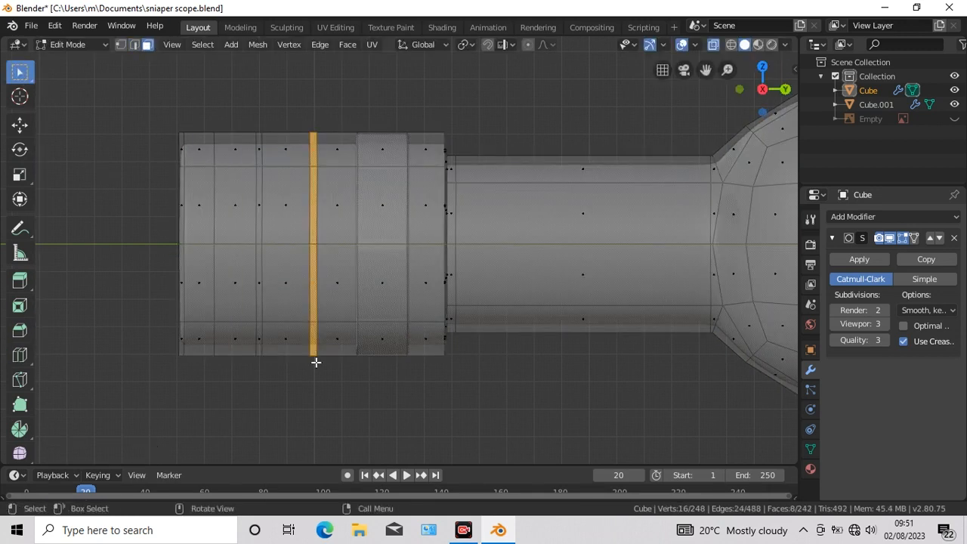
{"action": "scroll", "coordinate": [338, 383], "scroll_direction": "up", "scroll_amount": 2}
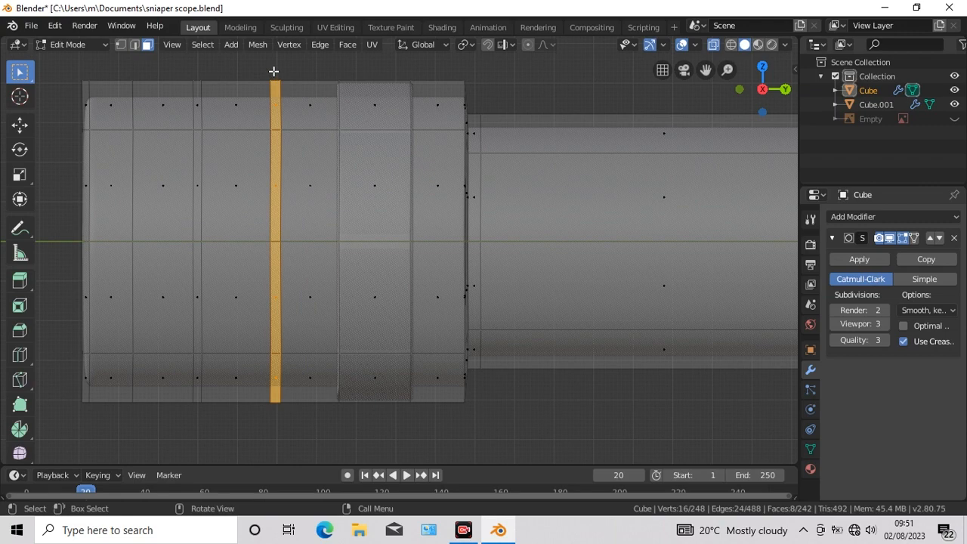
{"action": "left_click", "coordinate": [348, 44]}
{"action": "left_click", "coordinate": [374, 112]}
{"action": "key", "text": "s"}
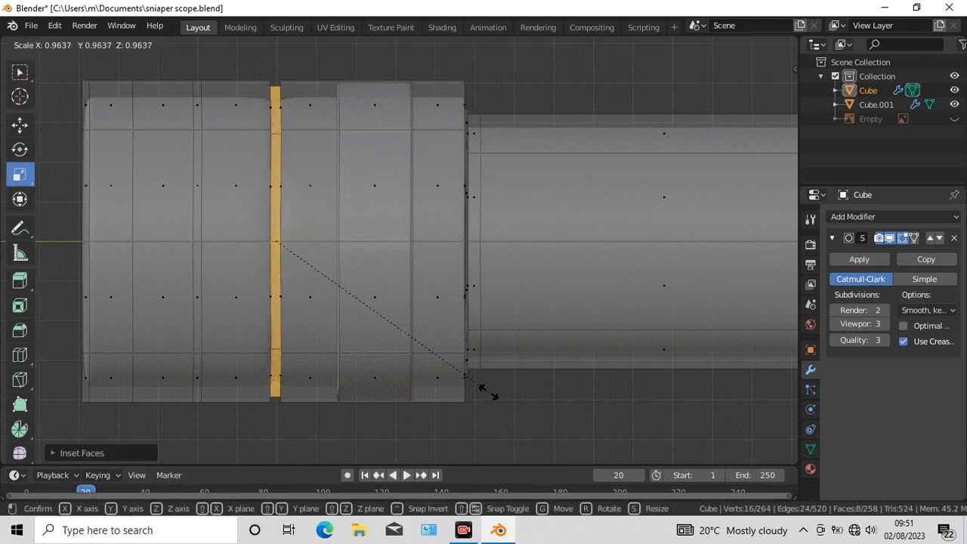
{"action": "left_click", "coordinate": [486, 391]}
{"action": "left_click", "coordinate": [19, 356]}
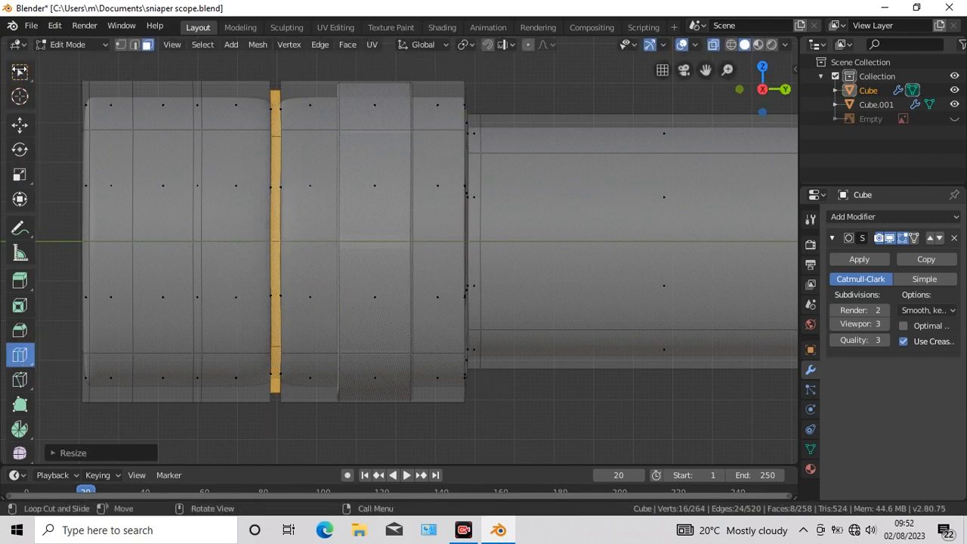
Inset the second narrow face strip, nearer the eyepiece's outer end, and scale it inward as another groove.
{"action": "left_click", "coordinate": [19, 73]}
{"action": "left_click", "coordinate": [198, 232], "text": "alt"}
{"action": "left_click", "coordinate": [348, 44]}
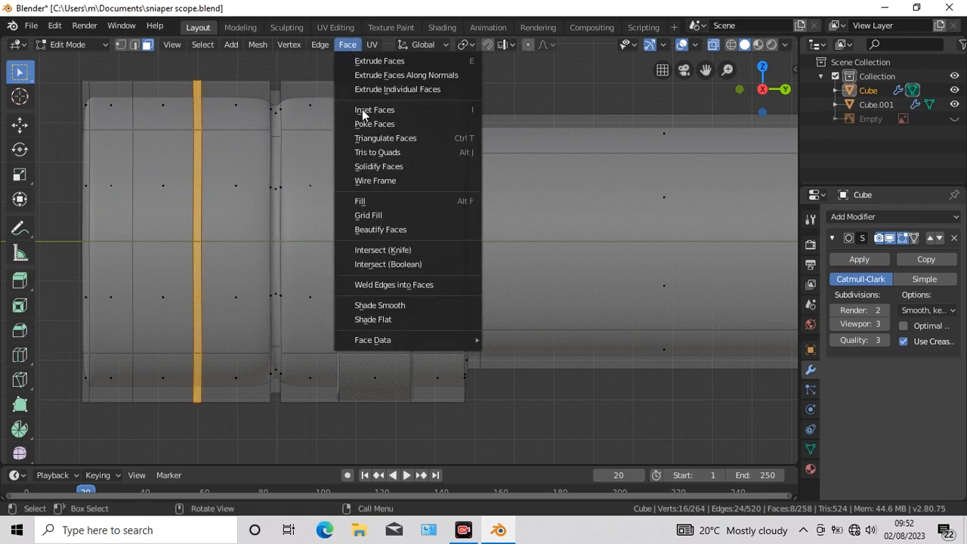
{"action": "left_click", "coordinate": [362, 109]}
{"action": "left_click", "coordinate": [362, 108]}
{"action": "left_click", "coordinate": [20, 175]}
{"action": "left_click_drag", "start_coordinate": [447, 285], "coordinate": [427, 294]}
Turn off X-ray and add loop cuts along the sides of both eyepiece grooves to sharpen them.
{"action": "left_click", "coordinate": [713, 45]}
{"action": "left_click", "coordinate": [20, 355]}
{"action": "left_click_drag", "start_coordinate": [309, 352], "coordinate": [227, 263]}
{"action": "left_click_drag", "start_coordinate": [706, 70], "coordinate": [751, 61]}
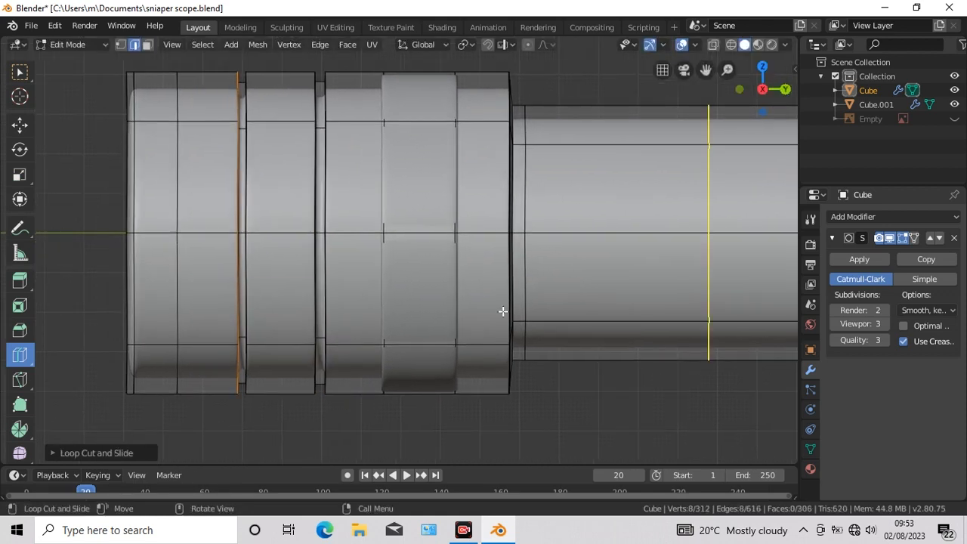
{"action": "left_click_drag", "start_coordinate": [321, 232], "coordinate": [352, 238]}
{"action": "left_click_drag", "start_coordinate": [321, 237], "coordinate": [304, 237]}
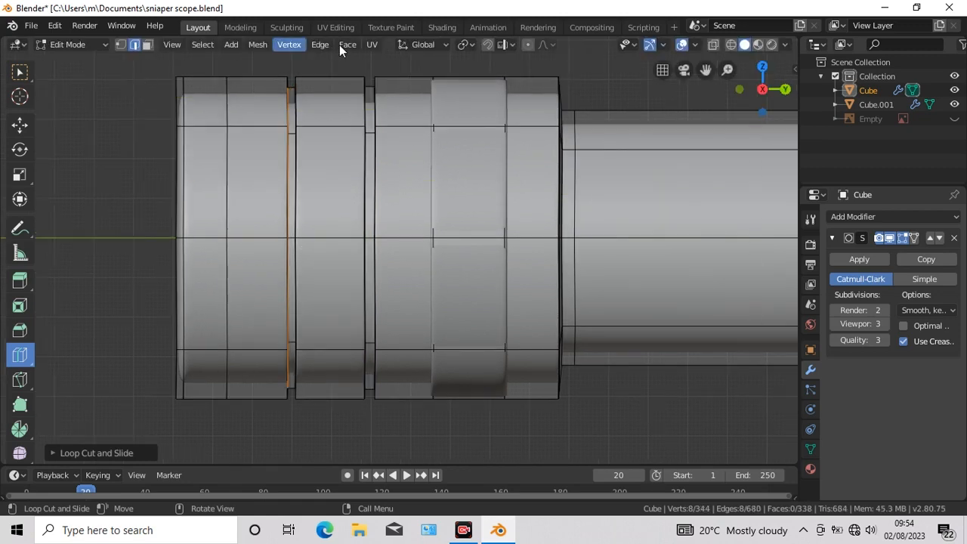
Add a loop cut on the outer end section of the eyepiece, close beside its existing loop.
{"action": "key", "text": "3"}
{"action": "left_click", "coordinate": [713, 46]}
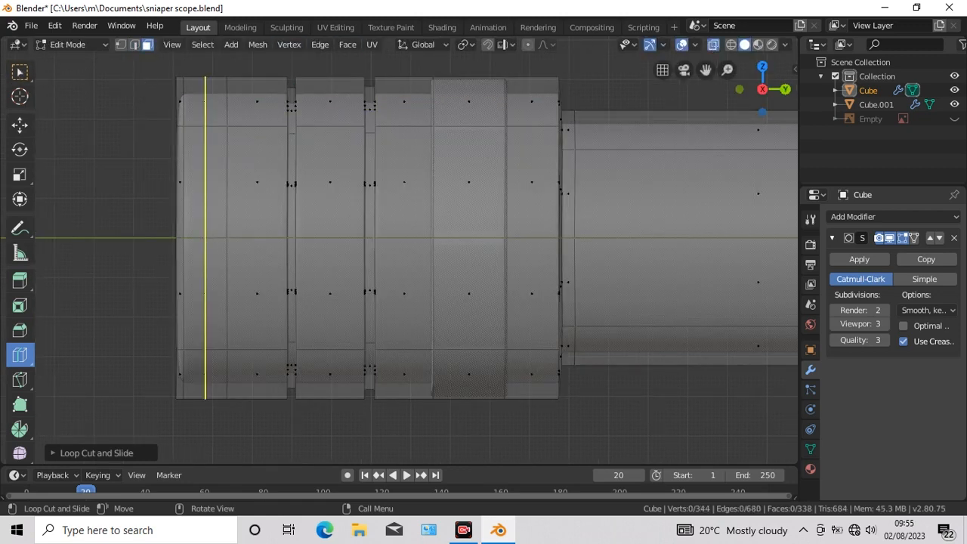
{"action": "left_click", "coordinate": [205, 242]}
{"action": "left_click", "coordinate": [225, 244]}
Scale the eyepiece's outer end section down to a smaller diameter and move it along Y to tighten the step.
{"action": "left_click", "coordinate": [20, 72]}
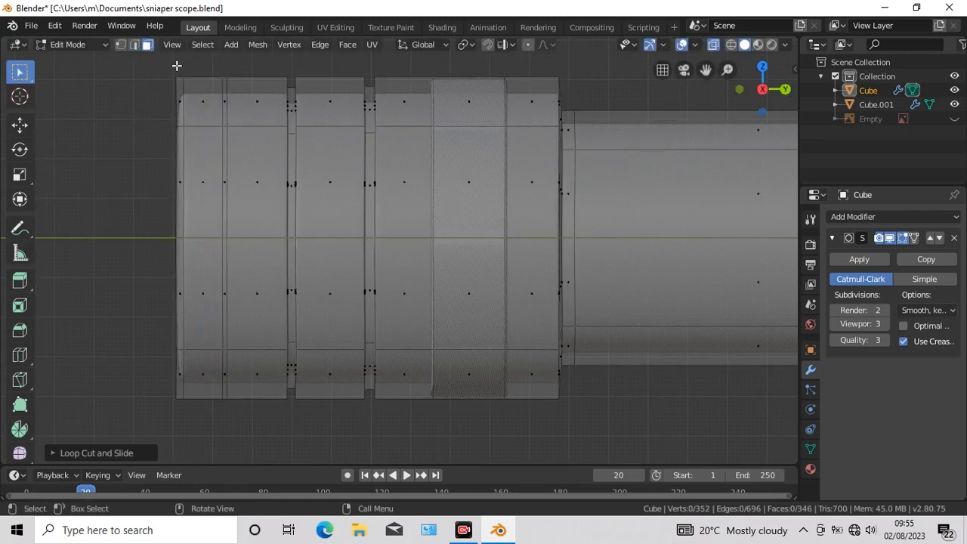
{"action": "left_click_drag", "start_coordinate": [165, 66], "coordinate": [214, 414]}
{"action": "left_click", "coordinate": [134, 45]}
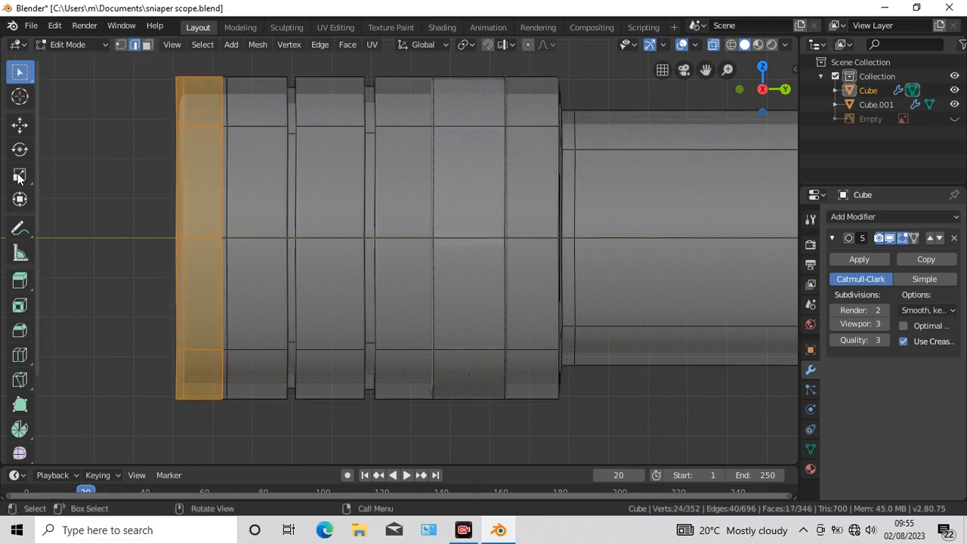
{"action": "left_click", "coordinate": [20, 174]}
{"action": "left_click_drag", "start_coordinate": [335, 431], "coordinate": [328, 416]}
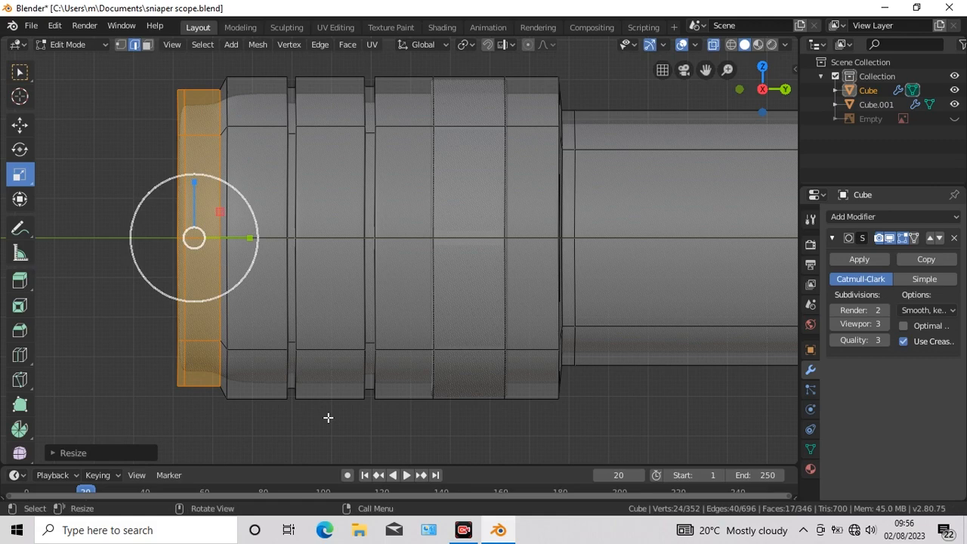
{"action": "left_click", "coordinate": [20, 124]}
{"action": "left_click_drag", "start_coordinate": [253, 237], "coordinate": [307, 258]}
Sharpen the edge beside the reduced end section with a loop cut and return to Object Mode.
{"action": "left_click", "coordinate": [713, 46]}
{"action": "left_click", "coordinate": [20, 355]}
{"action": "scroll", "coordinate": [499, 386], "scroll_direction": "down", "scroll_amount": 4}
{"action": "key", "text": "Tab"}
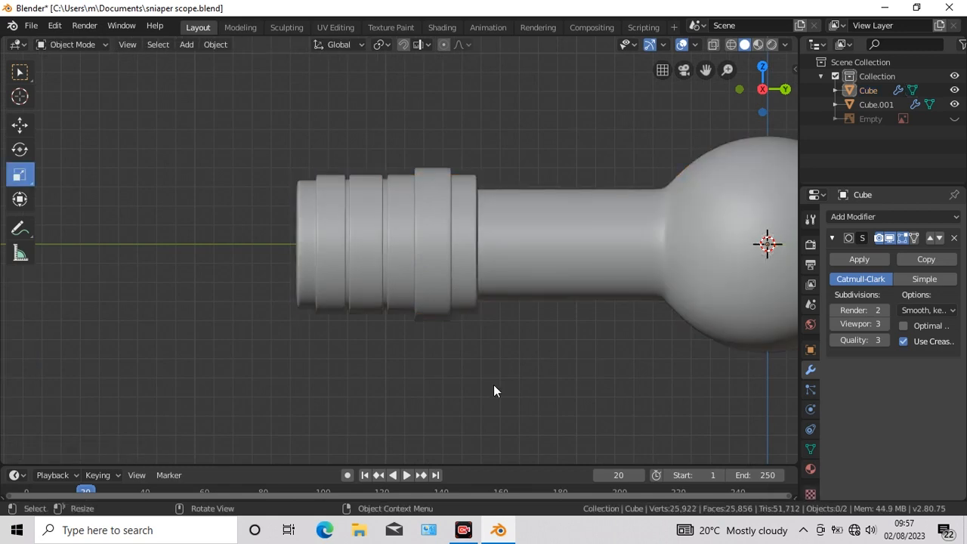
{"action": "middle_click_drag", "start_coordinate": [494, 390], "coordinate": [566, 384]}
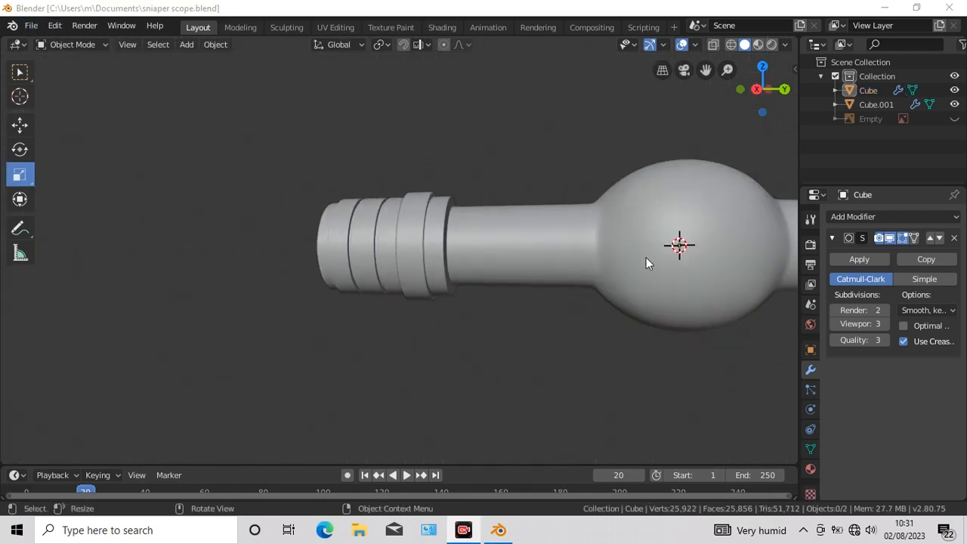
Move the scope body's outer end geometry outward along Y to lengthen the eyepiece's end section, and return to Object Mode.
{"action": "key", "text": "KP_3"}
{"action": "left_click", "coordinate": [502, 239]}
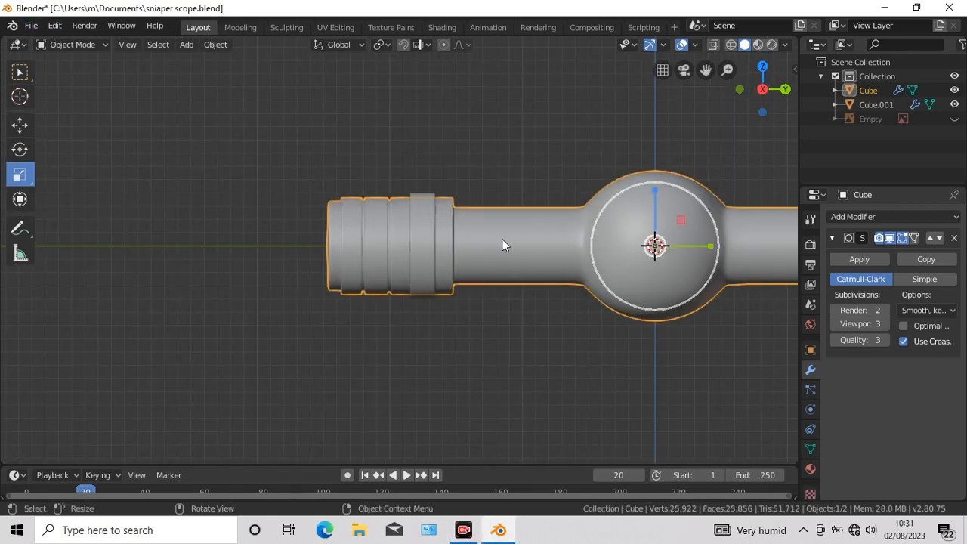
{"action": "key", "text": "Tab"}
{"action": "left_click_drag", "start_coordinate": [300, 162], "coordinate": [332, 338]}
{"action": "key", "text": "shift+space"}
{"action": "key", "text": "g"}
{"action": "left_click_drag", "start_coordinate": [328, 244], "coordinate": [308, 249]}
{"action": "left_click", "coordinate": [713, 45]}
{"action": "key", "text": "Tab"}
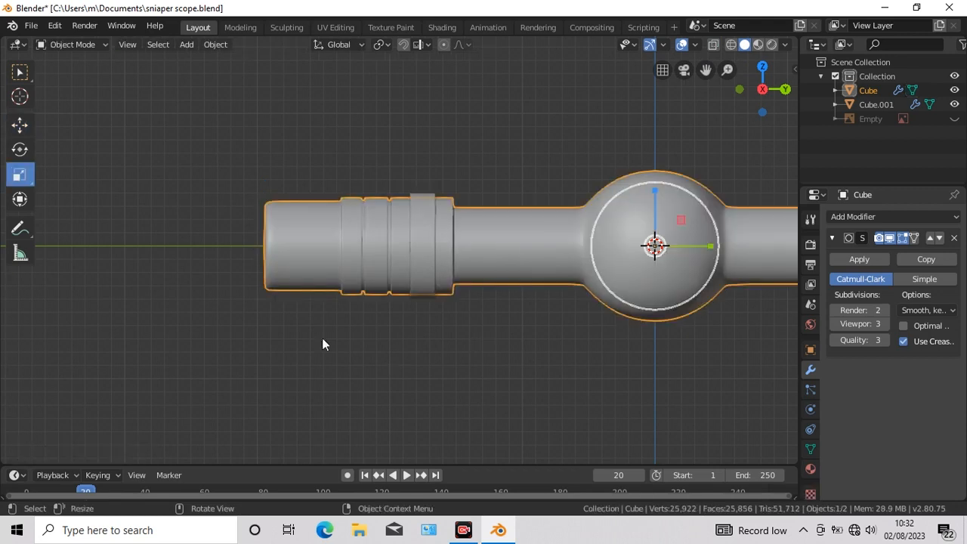
Add a cylinder with 12 vertices.
{"action": "left_click", "coordinate": [187, 44]}
{"action": "mouse_move", "coordinate": [193, 61]}
{"action": "left_click", "coordinate": [324, 130]}
{"action": "left_click", "coordinate": [85, 453]}
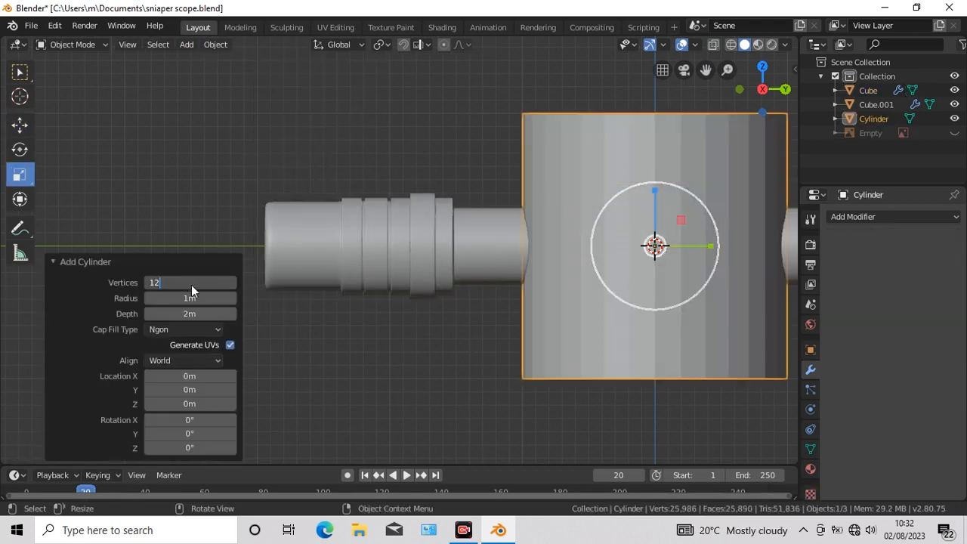
{"action": "left_click", "coordinate": [191, 284]}
{"action": "type", "text": "12"}
{"action": "key", "text": "Return"}
{"action": "left_click", "coordinate": [53, 261]}
Align the new cylinder to the front view so its axis runs along the scope tube.
{"action": "key", "text": "KP_1"}
{"action": "left_click", "coordinate": [51, 451]}
{"action": "left_click", "coordinate": [185, 360]}
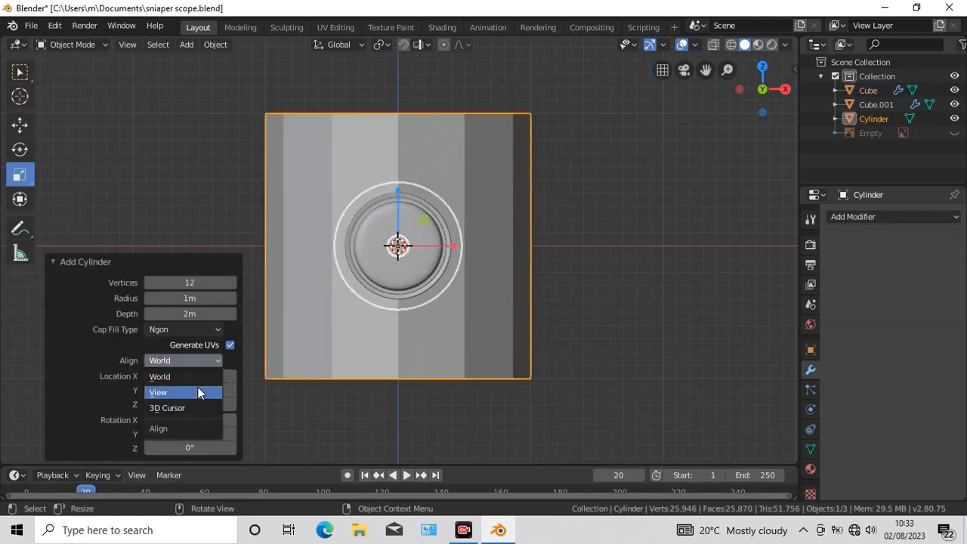
{"action": "left_click", "coordinate": [199, 393]}
{"action": "left_click", "coordinate": [54, 262]}
Scale the cylinder down to slightly wider than the tube and move it along Y between eyepiece and housing.
{"action": "key", "text": "KP_3"}
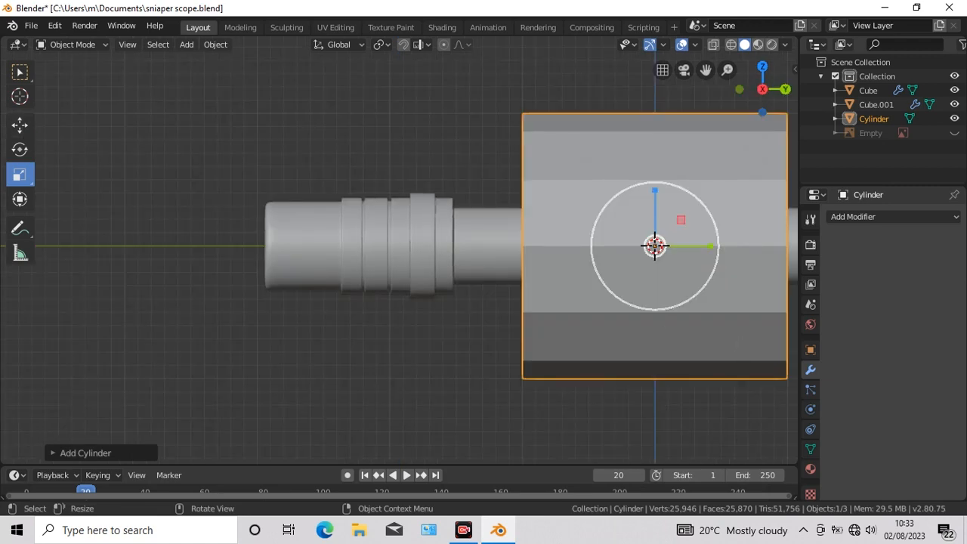
{"action": "left_click_drag", "start_coordinate": [735, 314], "coordinate": [678, 265]}
{"action": "left_click_drag", "start_coordinate": [731, 304], "coordinate": [766, 330]}
{"action": "left_click", "coordinate": [20, 125]}
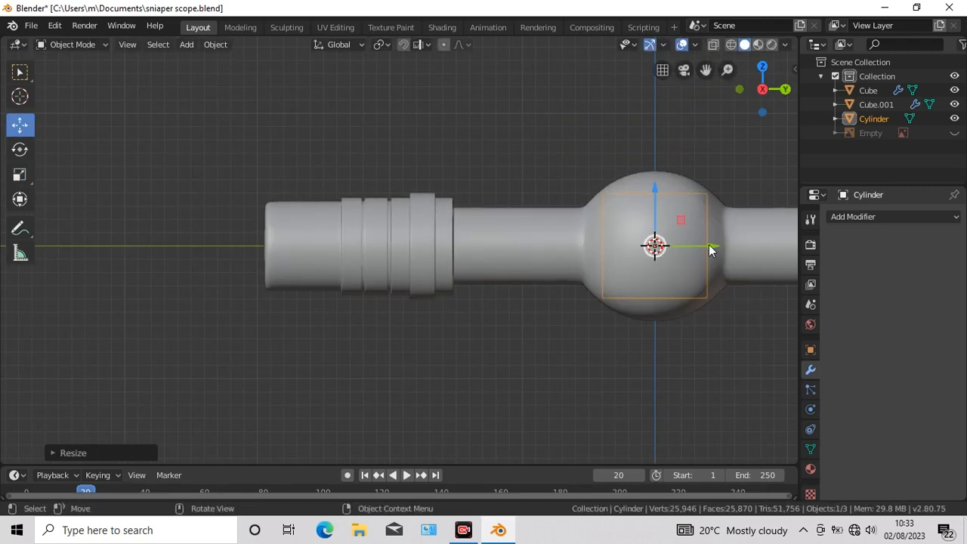
{"action": "left_click_drag", "start_coordinate": [710, 244], "coordinate": [559, 263]}
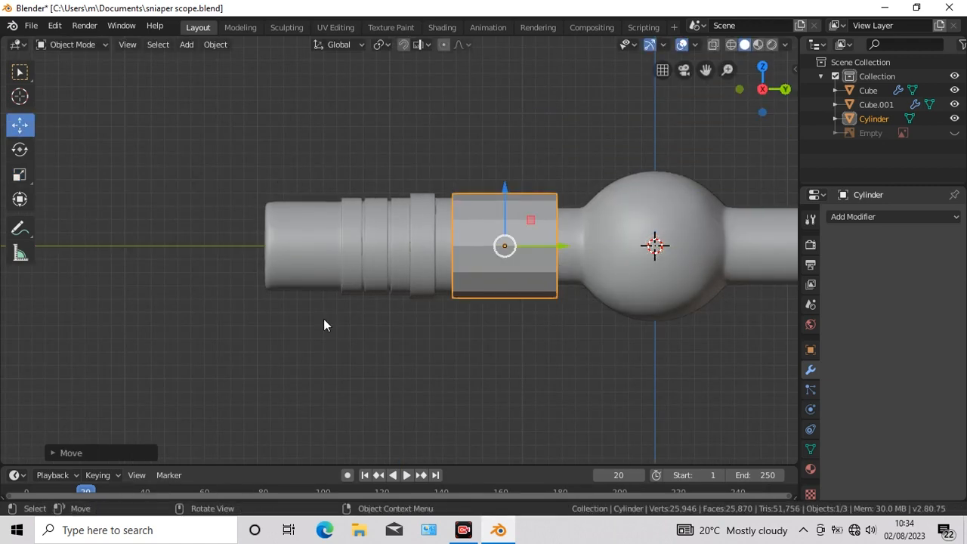
Scale the cylinder along Y to make it a narrower ring around the tube.
{"action": "left_click", "coordinate": [20, 175]}
{"action": "scroll", "coordinate": [678, 375], "scroll_direction": "up", "scroll_amount": 4}
{"action": "left_click_drag", "start_coordinate": [725, 239], "coordinate": [684, 246]}
{"action": "scroll", "coordinate": [248, 329], "scroll_direction": "down", "scroll_amount": 2}
Duplicate the ring, move the copy along Y beside the central housing, and move the original against the eyepiece.
{"action": "key", "text": "shift+d"}
{"action": "key", "text": "Escape"}
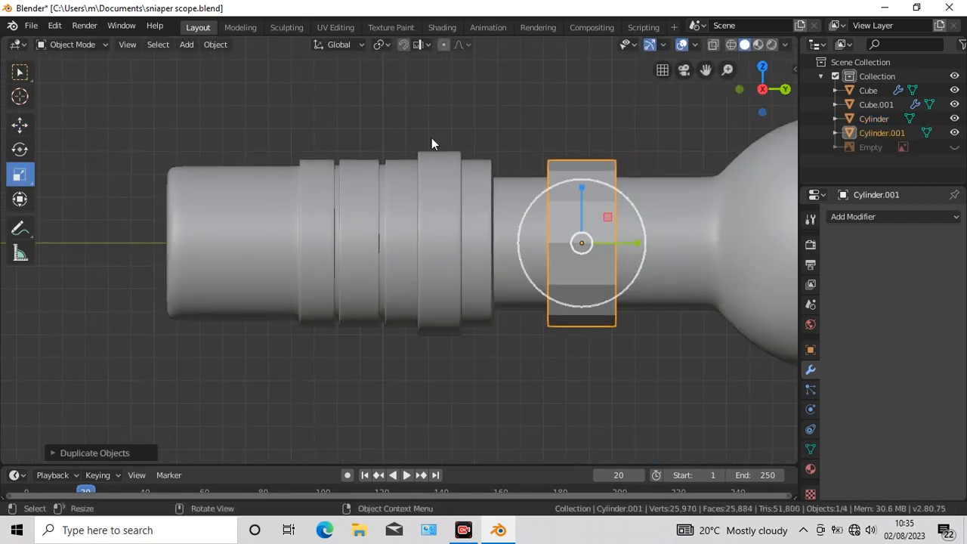
{"action": "left_click", "coordinate": [20, 126]}
{"action": "left_click_drag", "start_coordinate": [638, 243], "coordinate": [733, 243]}
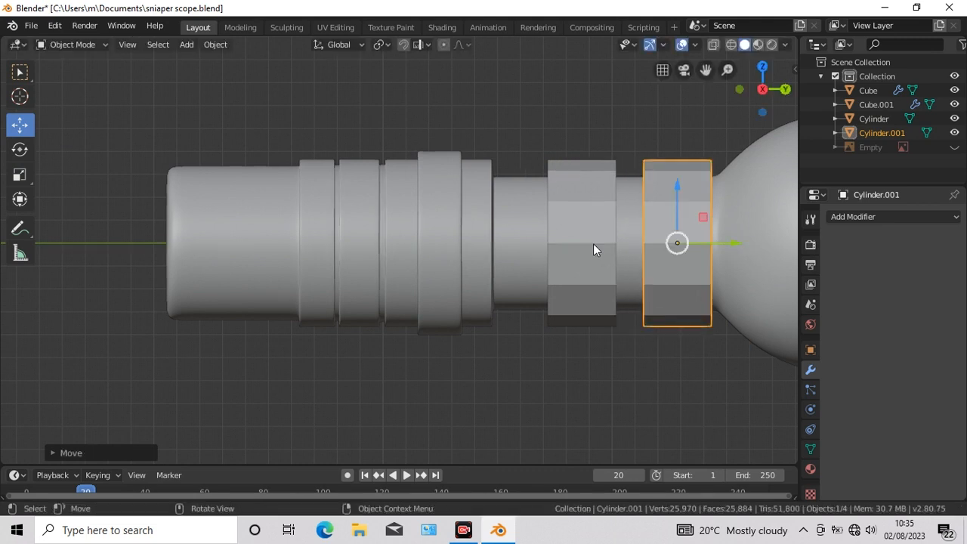
{"action": "left_click", "coordinate": [593, 244]}
{"action": "left_click_drag", "start_coordinate": [582, 244], "coordinate": [585, 260]}
Add a loop cut near the eyepiece side of the original ring and scale it outward into a ridge.
{"action": "key", "text": "Tab"}
{"action": "left_click", "coordinate": [20, 355]}
{"action": "left_click_drag", "start_coordinate": [525, 244], "coordinate": [506, 252]}
{"action": "left_click", "coordinate": [21, 177]}
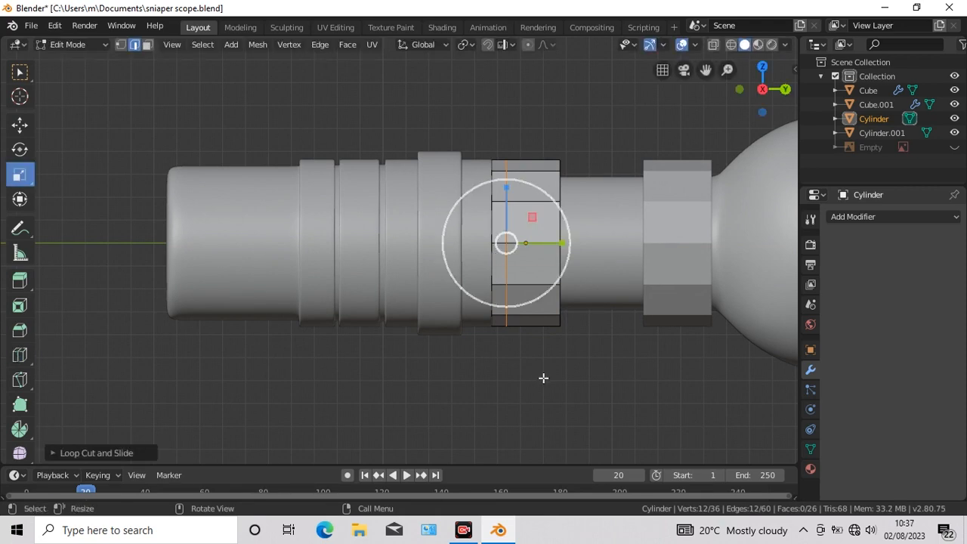
{"action": "left_click_drag", "start_coordinate": [544, 378], "coordinate": [550, 396]}
Add a second loop cut just beside the ridge and scale it inward to form a narrow recess.
{"action": "left_click_drag", "start_coordinate": [539, 257], "coordinate": [517, 262]}
{"action": "left_click", "coordinate": [22, 178]}
{"action": "left_click_drag", "start_coordinate": [579, 380], "coordinate": [611, 370]}
Select the ring's end face on the housing side and scale it outward into a flare.
{"action": "key", "text": "alt+z"}
{"action": "key", "text": "w"}
{"action": "left_click", "coordinate": [21, 179]}
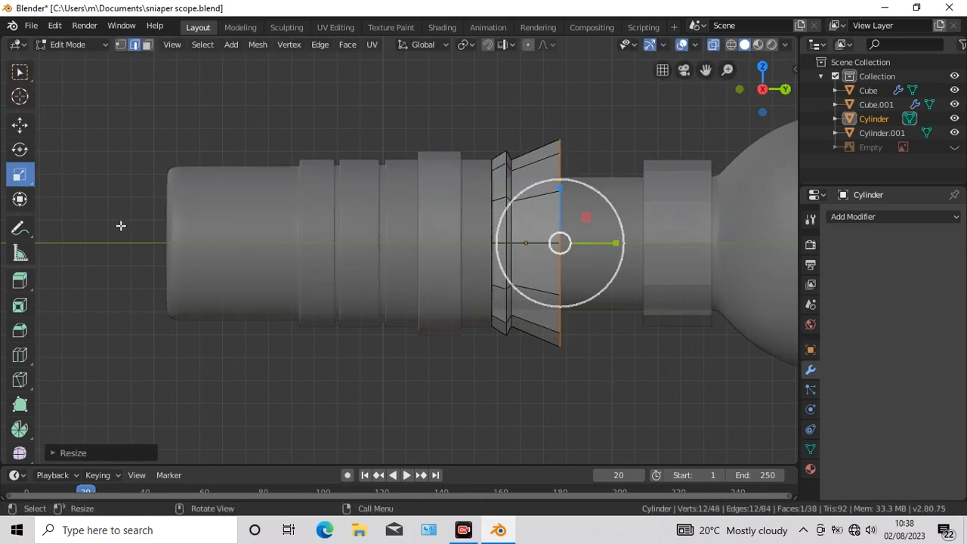
Add a Subdivision Surface modifier to the flared ring with viewport subdivisions set to 3.
{"action": "key", "text": "ctrl+1"}
{"action": "left_click", "coordinate": [884, 324]}
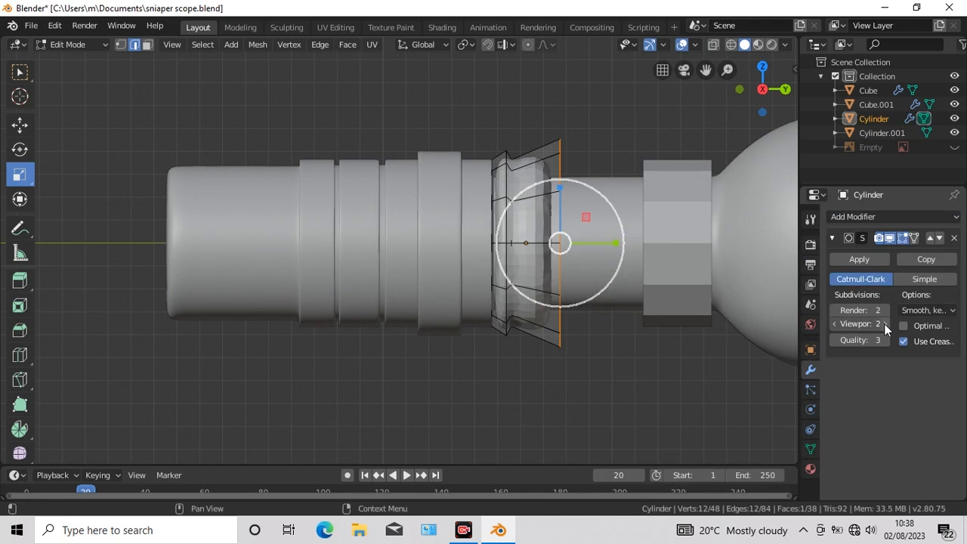
{"action": "left_click", "coordinate": [884, 324]}
Add supporting loop cuts near the flared ring's rim, recess and ridge to sharpen them, and return to Object Mode.
{"action": "left_click", "coordinate": [20, 359]}
{"action": "left_click_drag", "start_coordinate": [540, 244], "coordinate": [563, 244]}
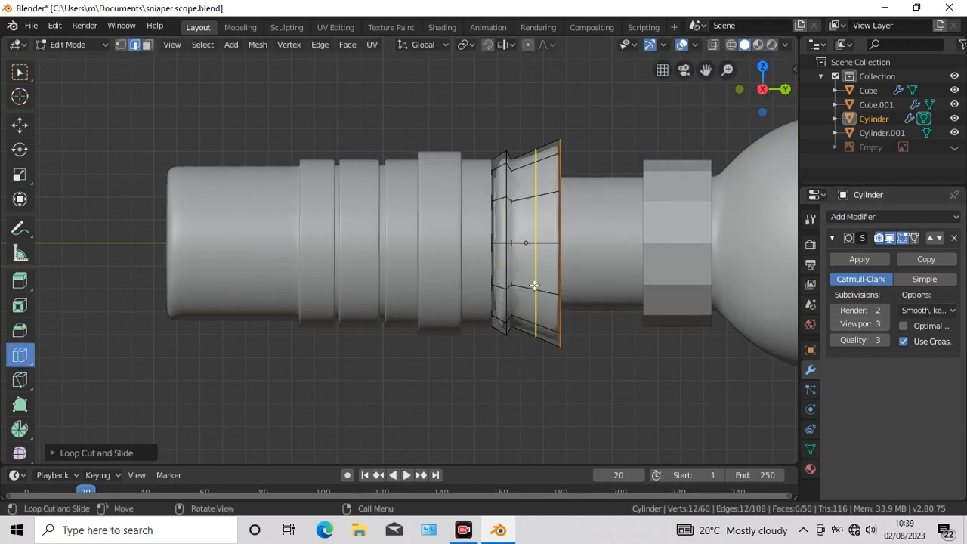
{"action": "left_click_drag", "start_coordinate": [536, 285], "coordinate": [514, 285]}
{"action": "left_click_drag", "start_coordinate": [500, 240], "coordinate": [476, 207]}
{"action": "key", "text": "Tab"}
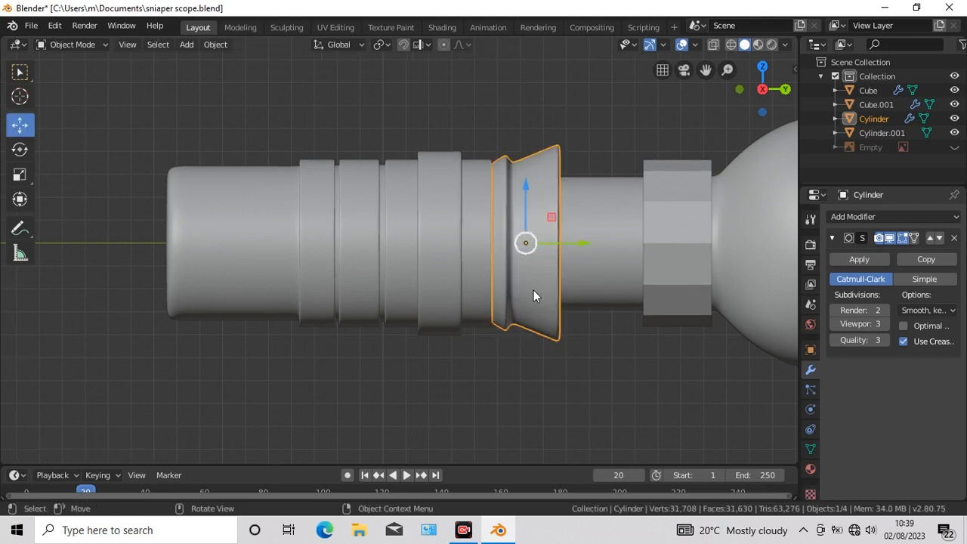
Enable Auto Smooth on the flared ring and scale the ring up slightly.
{"action": "left_click", "coordinate": [810, 448]}
{"action": "left_click", "coordinate": [20, 176]}
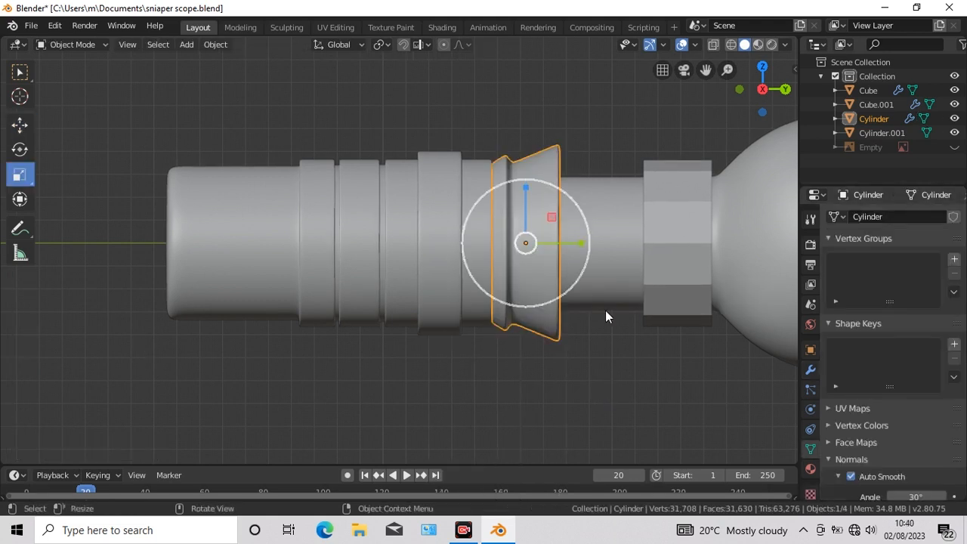
{"action": "left_click_drag", "start_coordinate": [605, 310], "coordinate": [609, 312]}
Duplicate the 12-sided ring beside the housing and move the copy along Y toward the flared ring.
{"action": "left_click", "coordinate": [21, 125]}
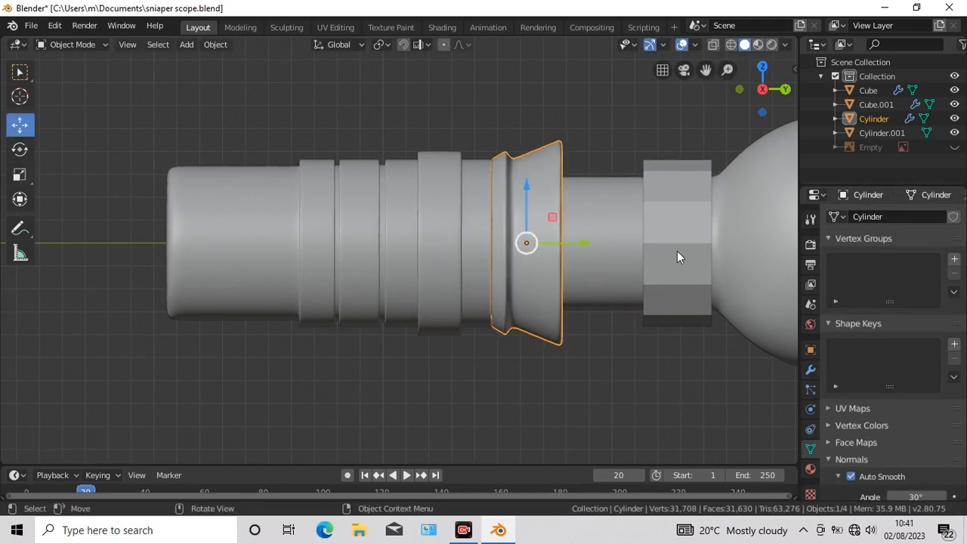
{"action": "left_click", "coordinate": [677, 251]}
{"action": "key", "text": "shift+d"}
{"action": "left_click", "coordinate": [677, 251]}
{"action": "left_click_drag", "start_coordinate": [711, 247], "coordinate": [645, 255]}
Scale the copied ring up to the flare's diameter and narrow it along Y.
{"action": "left_click", "coordinate": [21, 175]}
{"action": "mouse_move", "coordinate": [636, 345]}
{"action": "left_mouse_down"}
{"action": "mouse_move", "coordinate": [656, 381]}
{"action": "mouse_move", "coordinate": [653, 354]}
{"action": "left_mouse_up"}
{"action": "mouse_move", "coordinate": [644, 244]}
{"action": "left_mouse_down"}
{"action": "mouse_move", "coordinate": [611, 253]}
{"action": "mouse_move", "coordinate": [631, 246]}
{"action": "left_mouse_up"}
Place the narrow ring against the flare and add loop cuts at both of its edges.
{"action": "left_click", "coordinate": [20, 125]}
{"action": "key", "text": "Tab"}
{"action": "left_click", "coordinate": [578, 246]}
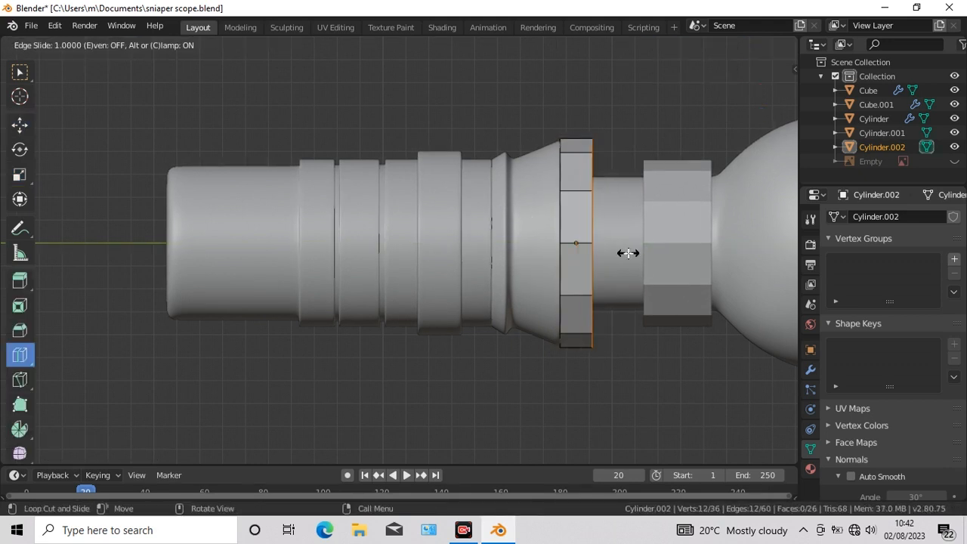
Add a Subdivision Surface modifier to the narrow ring with viewport subdivisions of 3 and return to Object Mode.
{"action": "left_click", "coordinate": [811, 370]}
{"action": "left_click", "coordinate": [884, 217]}
{"action": "left_click", "coordinate": [671, 451]}
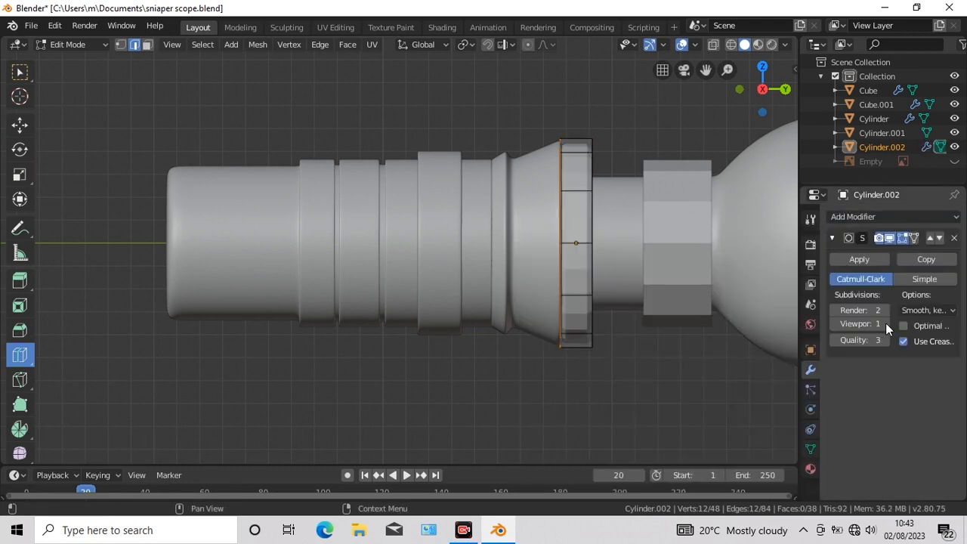
{"action": "left_click", "coordinate": [886, 324]}
{"action": "left_click", "coordinate": [886, 324]}
{"action": "key", "text": "Tab"}
Scale the narrow ring up slightly and give it smooth shading with Auto Smooth enabled.
{"action": "left_click", "coordinate": [21, 175]}
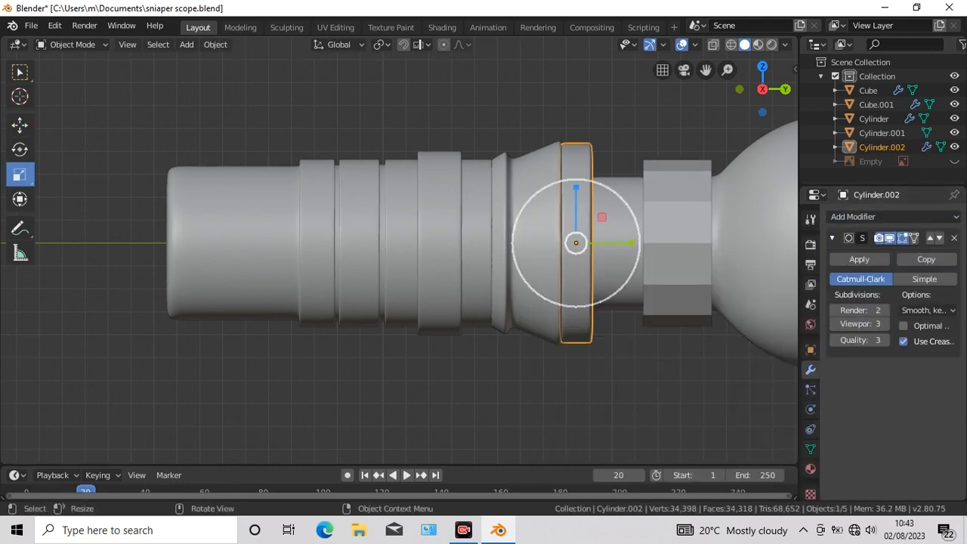
{"action": "left_click_drag", "start_coordinate": [620, 354], "coordinate": [621, 359]}
{"action": "right_click", "coordinate": [572, 337]}
{"action": "left_click", "coordinate": [556, 263]}
{"action": "left_click", "coordinate": [811, 449]}
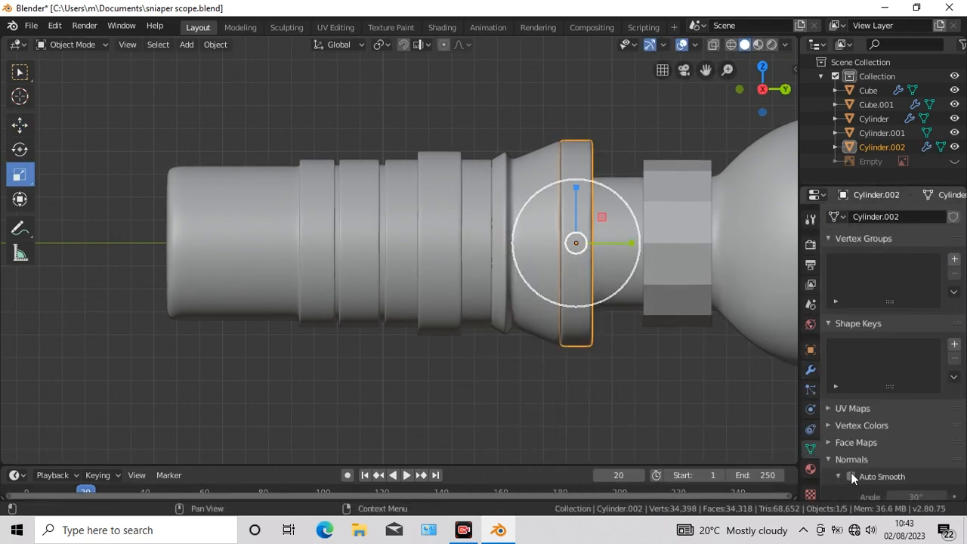
{"action": "left_click", "coordinate": [851, 476]}
Add a mesh cylinder with 24 vertices and align it to the front view so its axis follows the scope.
{"action": "left_click", "coordinate": [677, 281]}
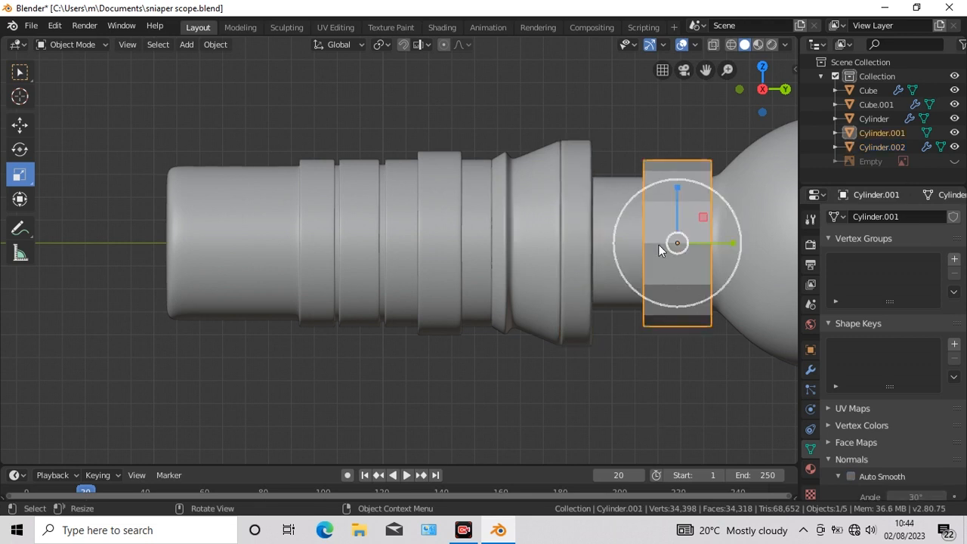
{"action": "scroll", "coordinate": [454, 212], "scroll_direction": "down", "scroll_amount": 2}
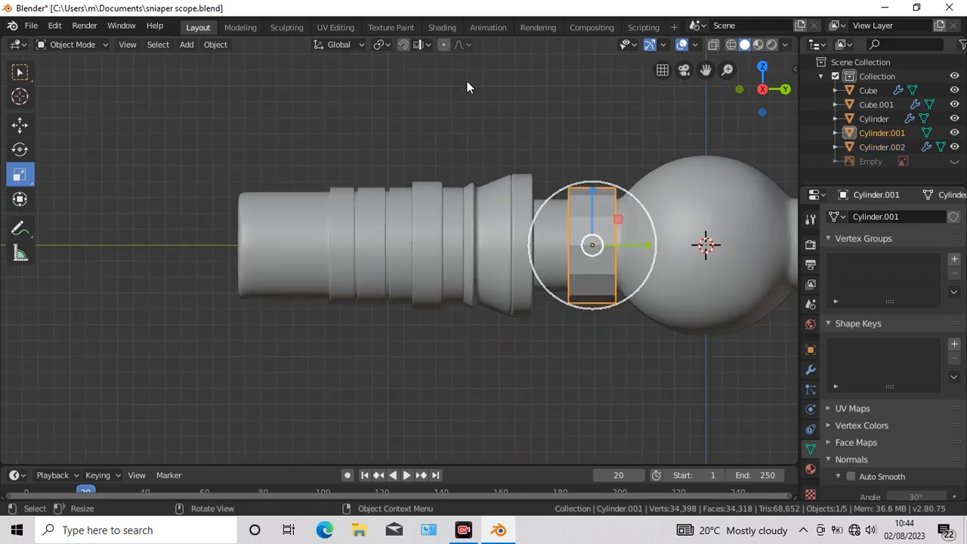
{"action": "left_click", "coordinate": [186, 44]}
{"action": "mouse_move", "coordinate": [203, 59]}
{"action": "left_click", "coordinate": [322, 130]}
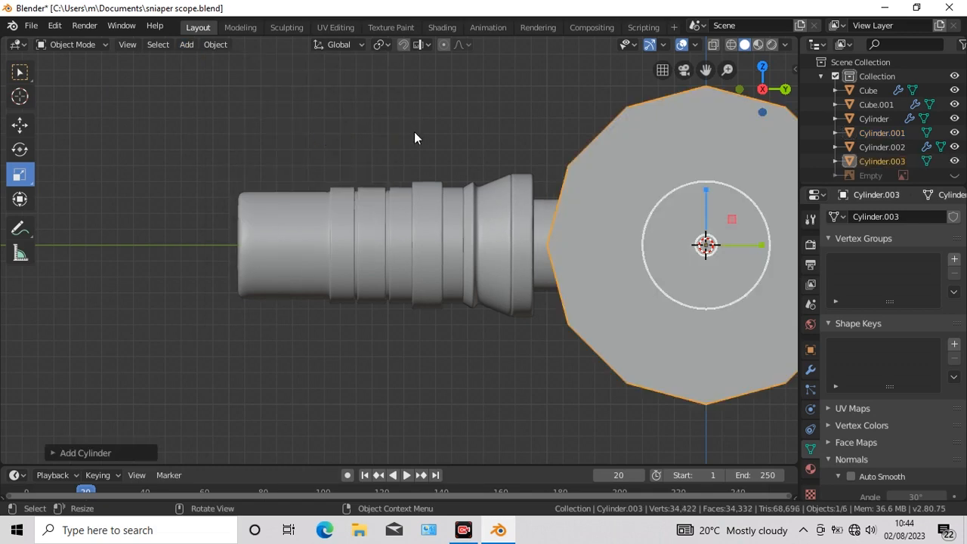
{"action": "key", "text": "KP_1"}
{"action": "left_click", "coordinate": [53, 452]}
{"action": "key", "text": "Return"}
{"action": "left_click", "coordinate": [185, 360]}
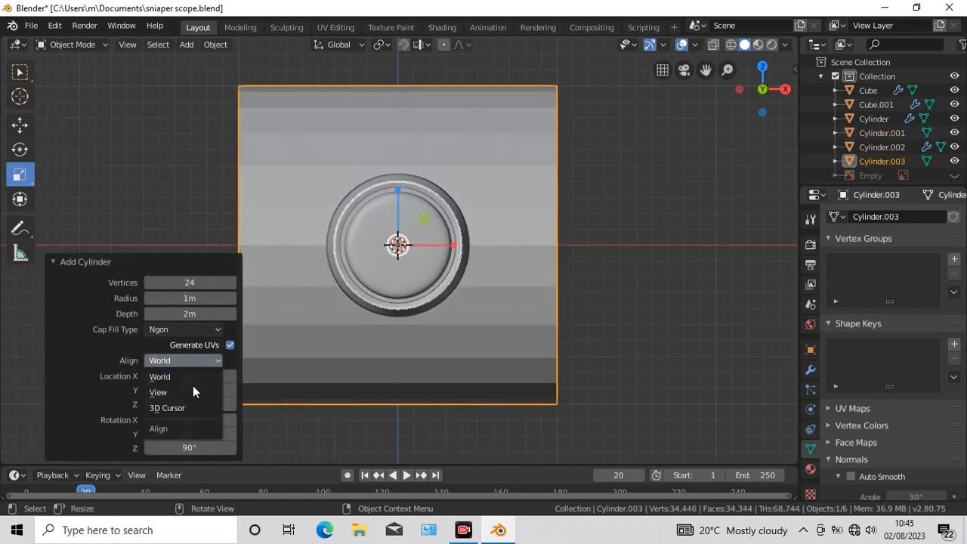
{"action": "left_click", "coordinate": [194, 391]}
Scale the 24-sided cylinder down, move it along Y over the eyepiece's outer end and shorten it along Y.
{"action": "key", "text": "KP_3"}
{"action": "key", "text": "s"}
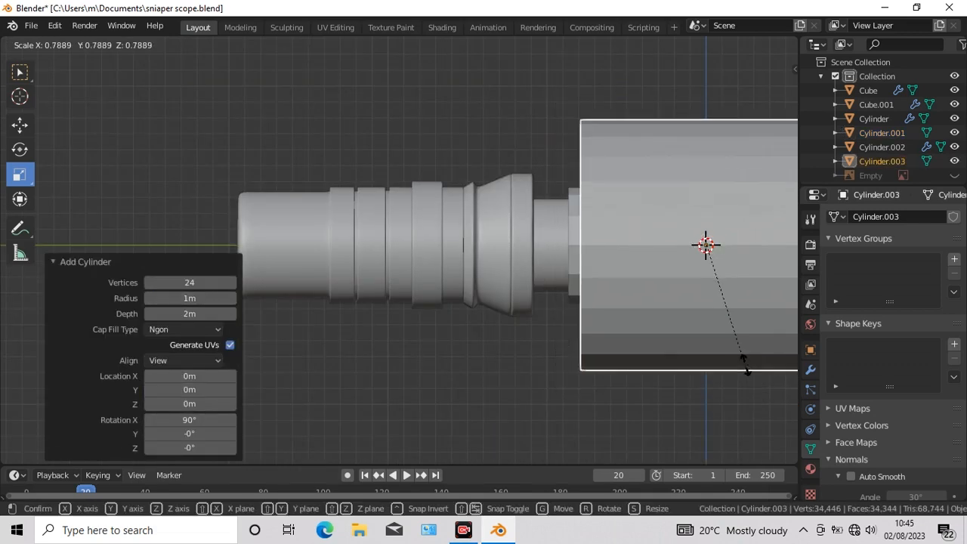
{"action": "left_click", "coordinate": [738, 341]}
{"action": "left_click", "coordinate": [22, 127]}
{"action": "left_click_drag", "start_coordinate": [703, 244], "coordinate": [258, 260]}
{"action": "left_click_drag", "start_coordinate": [706, 71], "coordinate": [921, 77]}
{"action": "left_click", "coordinate": [22, 177]}
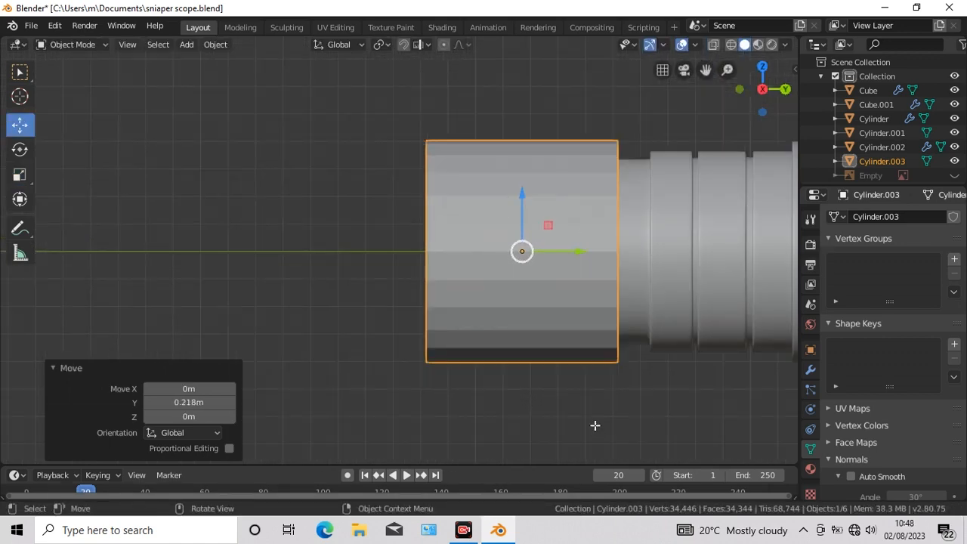
Select the end cylinder's 24 side faces in Edit Mode and inset them individually by about 0.076.
{"action": "key", "text": "Tab"}
{"action": "left_click", "coordinate": [147, 44]}
{"action": "key", "text": "alt+z"}
{"action": "key", "text": "w"}
{"action": "left_click_drag", "start_coordinate": [497, 111], "coordinate": [540, 380]}
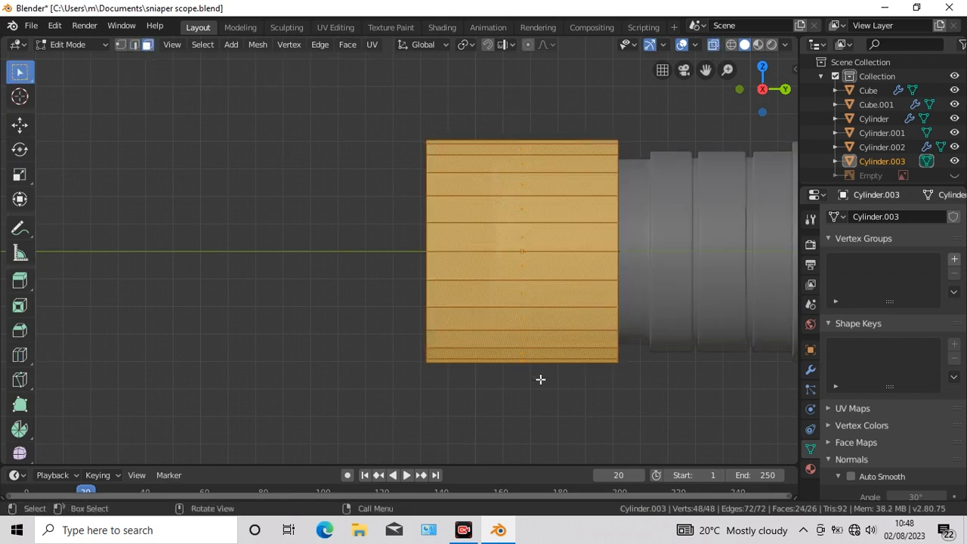
{"action": "key", "text": "i"}
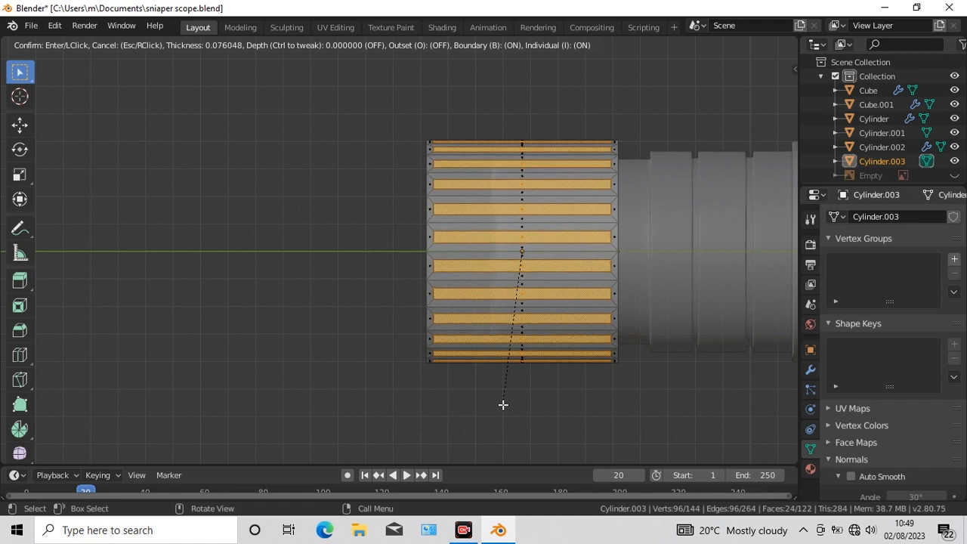
{"action": "left_click", "coordinate": [502, 405]}
Inset the selected side faces again with zero thickness and scale them outward to form raised grip ribs.
{"action": "left_click", "coordinate": [348, 49]}
{"action": "left_click", "coordinate": [362, 112]}
{"action": "left_click", "coordinate": [363, 113]}
{"action": "left_click", "coordinate": [20, 174]}
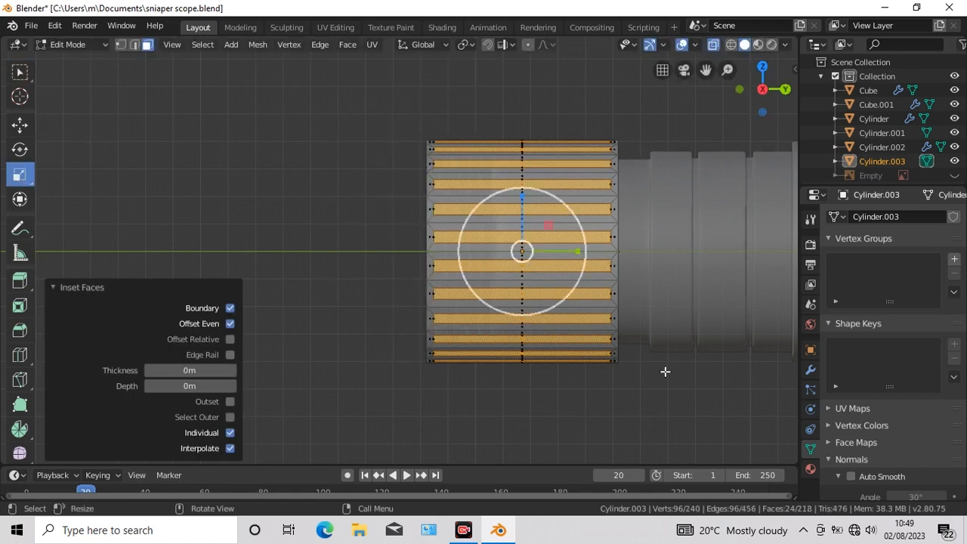
{"action": "left_click_drag", "start_coordinate": [665, 371], "coordinate": [676, 380]}
{"action": "left_click_drag", "start_coordinate": [572, 250], "coordinate": [570, 254]}
{"action": "left_click_drag", "start_coordinate": [482, 204], "coordinate": [484, 208]}
Add supporting loop cuts and a Subdivision Surface modifier with viewport subdivisions of 3 to the ribbed grip, and return to Object Mode.
{"action": "left_click", "coordinate": [713, 45]}
{"action": "left_click", "coordinate": [20, 354]}
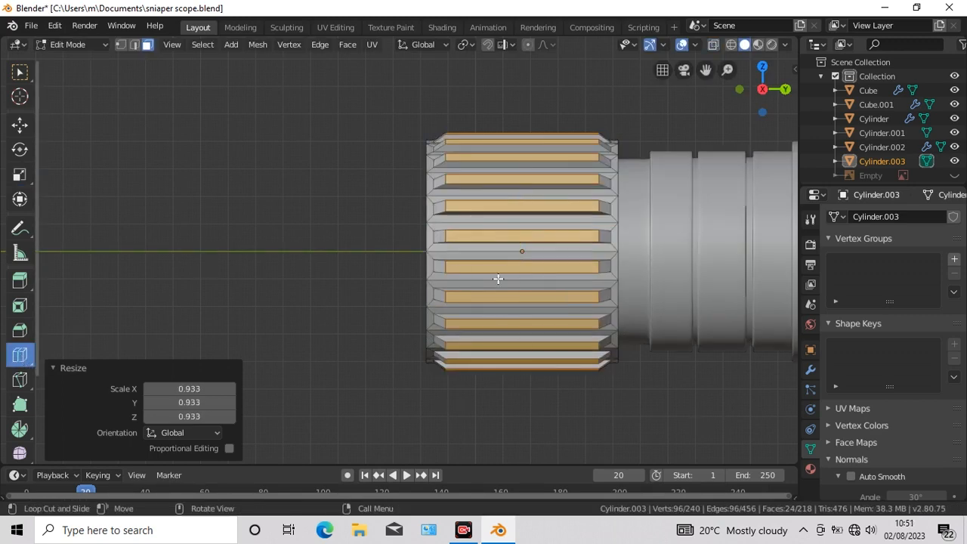
{"action": "left_click", "coordinate": [530, 301]}
{"action": "left_click_drag", "start_coordinate": [530, 300], "coordinate": [398, 305]}
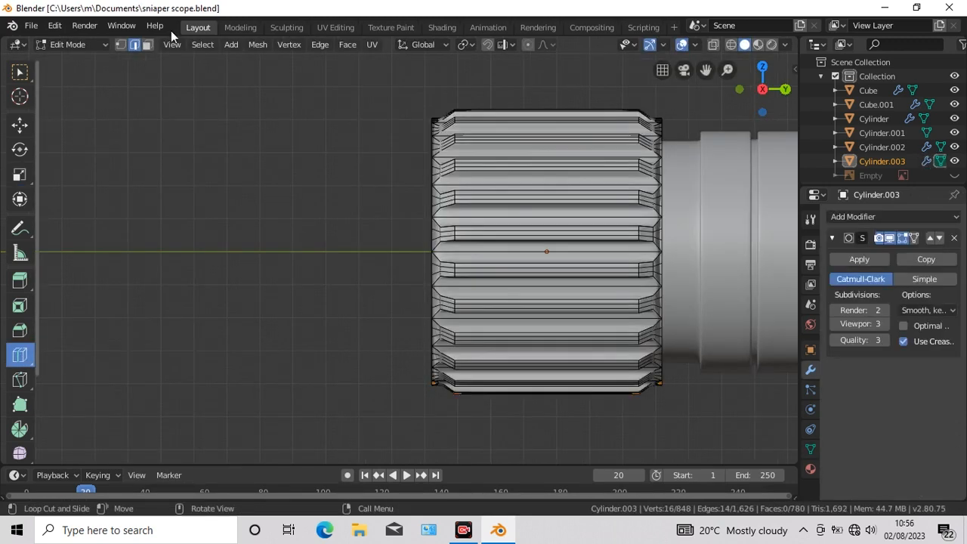
{"action": "scroll", "coordinate": [693, 416], "scroll_direction": "down", "scroll_amount": 2}
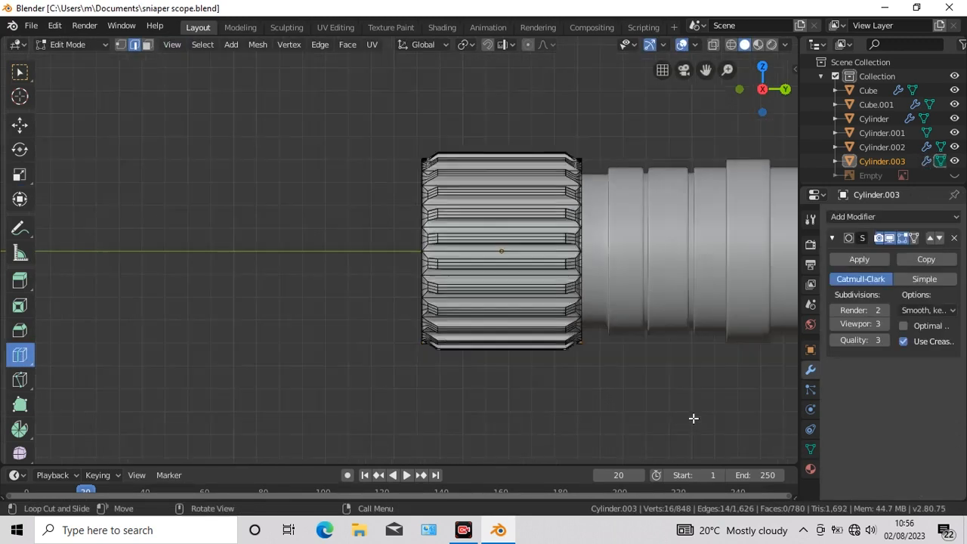
{"action": "key", "text": "Tab"}
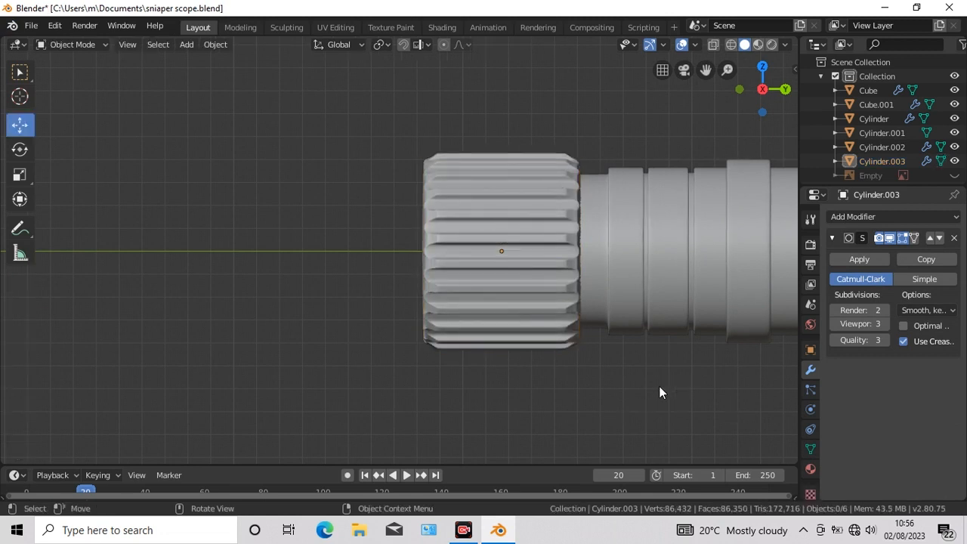
Duplicate the ribbed grip and move the copy 1.87 m along Y to the flared ring.
{"action": "middle_click_drag", "start_coordinate": [632, 189], "coordinate": [373, 197], "text": "shift"}
{"action": "left_click", "coordinate": [250, 222]}
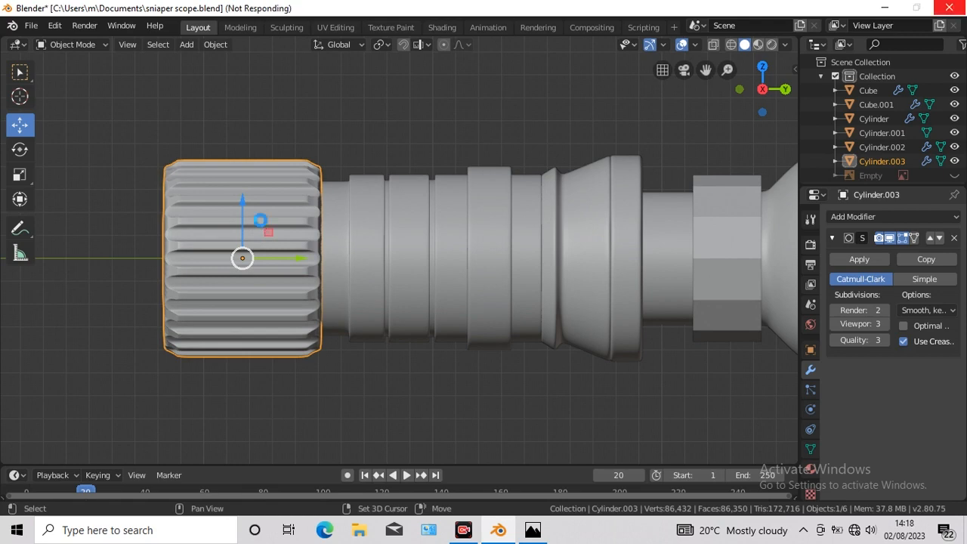
{"action": "key", "text": "shift+d"}
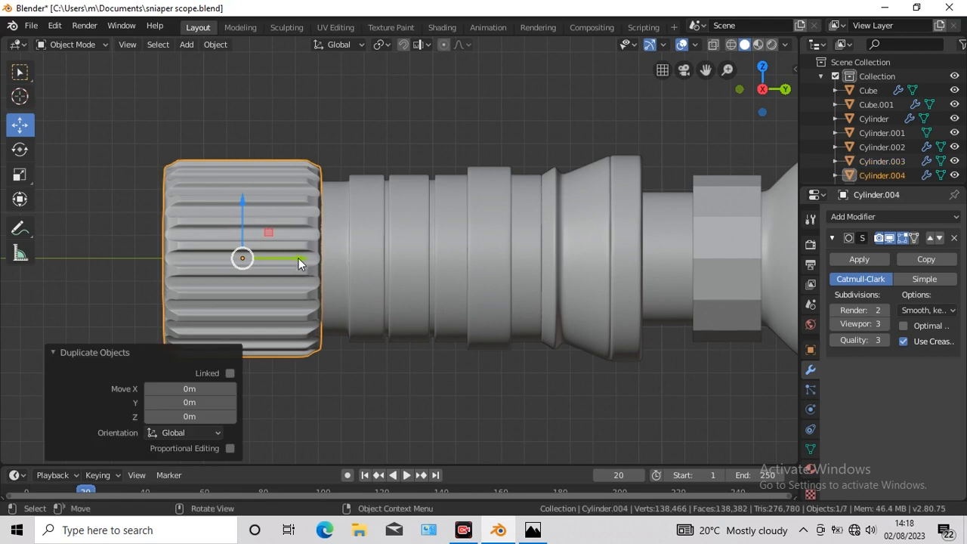
{"action": "left_click", "coordinate": [721, 250]}
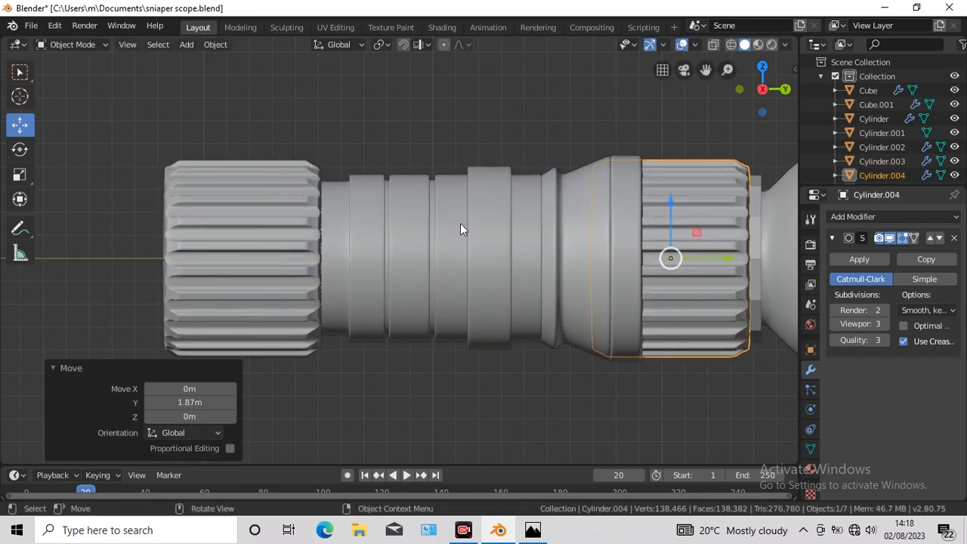
Narrow the ribbed copy to 0.366 along Y and fine-tune its overall size to match the flared ring.
{"action": "left_click", "coordinate": [20, 175]}
{"action": "left_click_drag", "start_coordinate": [726, 259], "coordinate": [694, 265]}
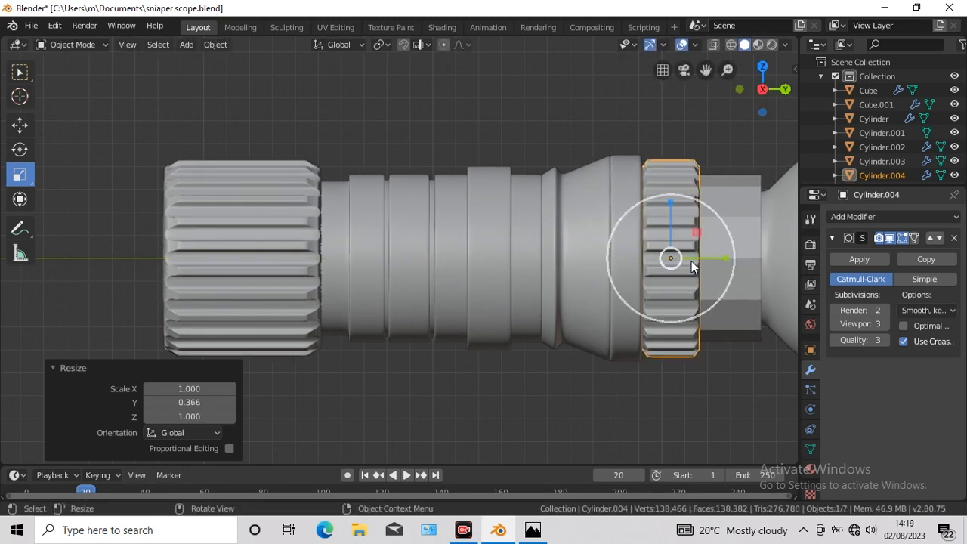
{"action": "left_click_drag", "start_coordinate": [629, 316], "coordinate": [632, 313]}
Narrow the faceted ring along Y and position it between the ribbed copy and the spherical housing.
{"action": "left_click_drag", "start_coordinate": [706, 70], "coordinate": [478, 72]}
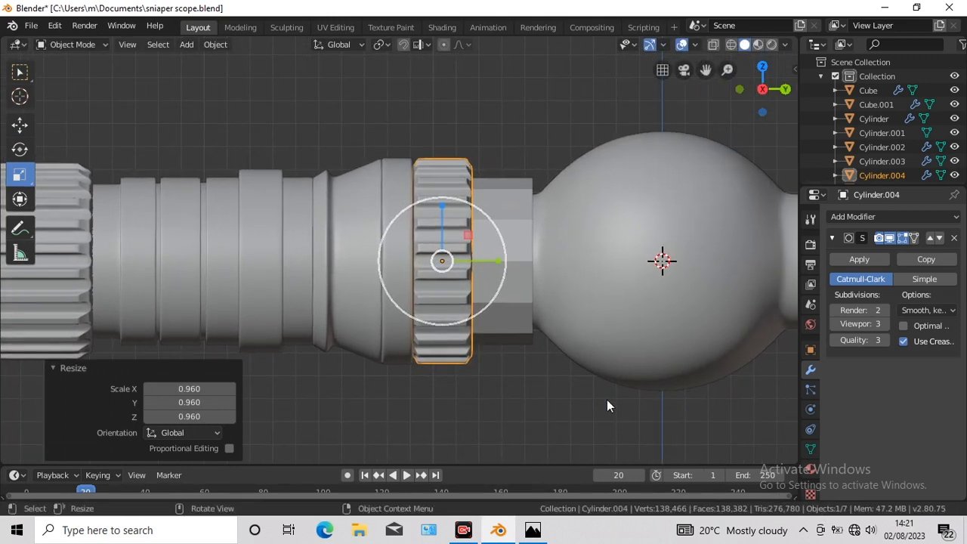
{"action": "left_click", "coordinate": [511, 311]}
{"action": "left_click_drag", "start_coordinate": [554, 265], "coordinate": [531, 263]}
{"action": "left_click", "coordinate": [20, 126]}
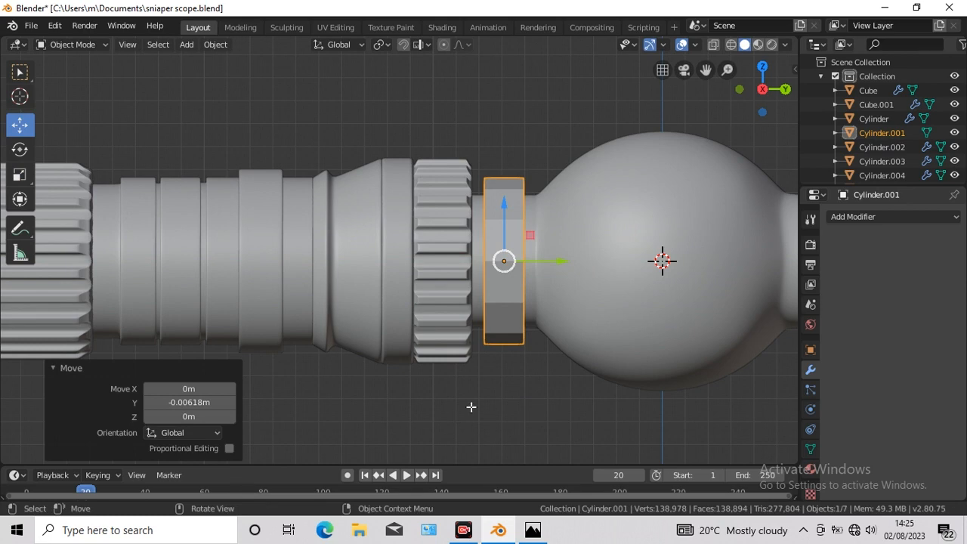
Extrude six side faces of the faceted ring into raised blocks scaled by 1.246, and add supporting loop cuts around them.
{"action": "key", "text": "Tab"}
{"action": "left_click", "coordinate": [147, 44]}
{"action": "left_click", "coordinate": [506, 240]}
{"action": "left_click", "coordinate": [504, 281], "text": "shift"}
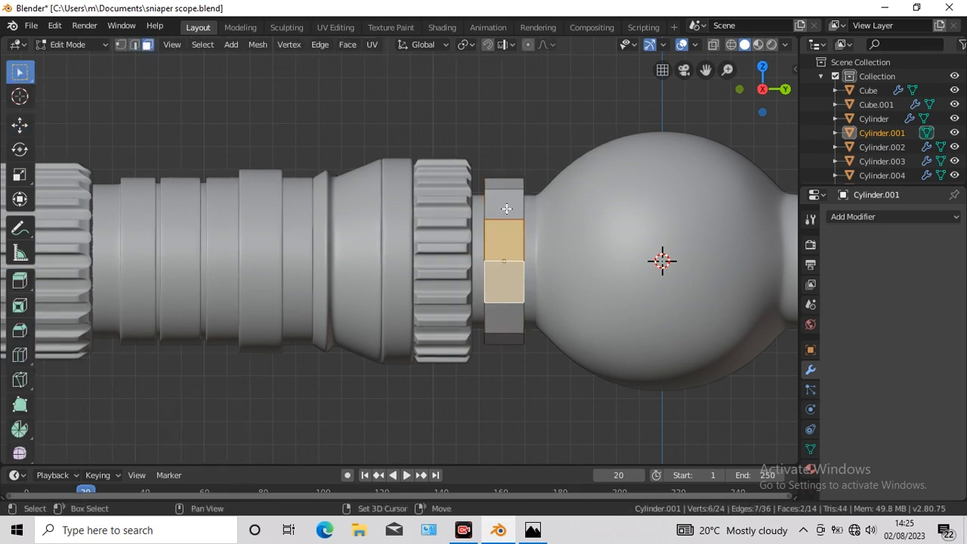
{"action": "left_click", "coordinate": [507, 209], "text": "shift"}
{"action": "key", "text": "e"}
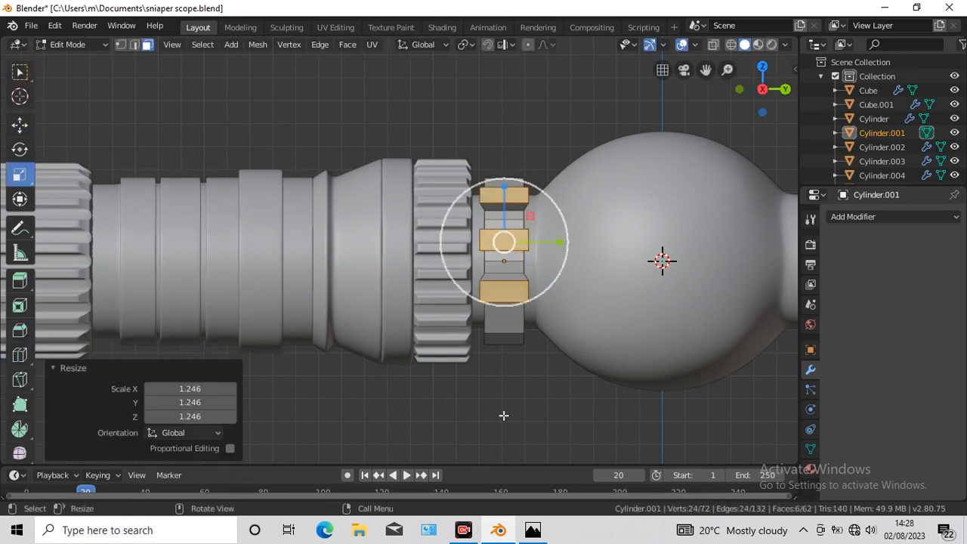
{"action": "left_click", "coordinate": [19, 355]}
{"action": "left_click_drag", "start_coordinate": [528, 287], "coordinate": [527, 283]}
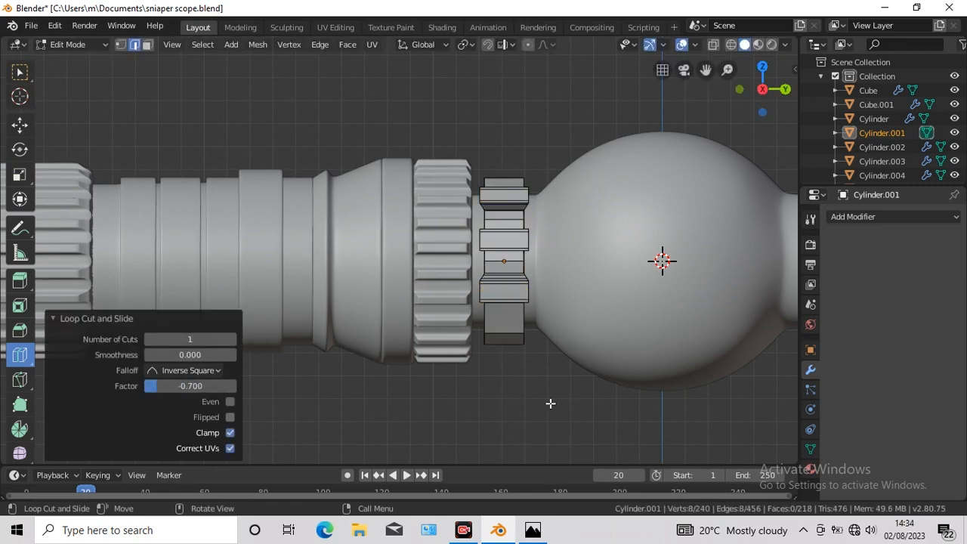
Inset the ring's two bottom faces with zero thickness and pull them down along Z into a mounting leg.
{"action": "middle_click_drag", "start_coordinate": [551, 404], "coordinate": [561, 385]}
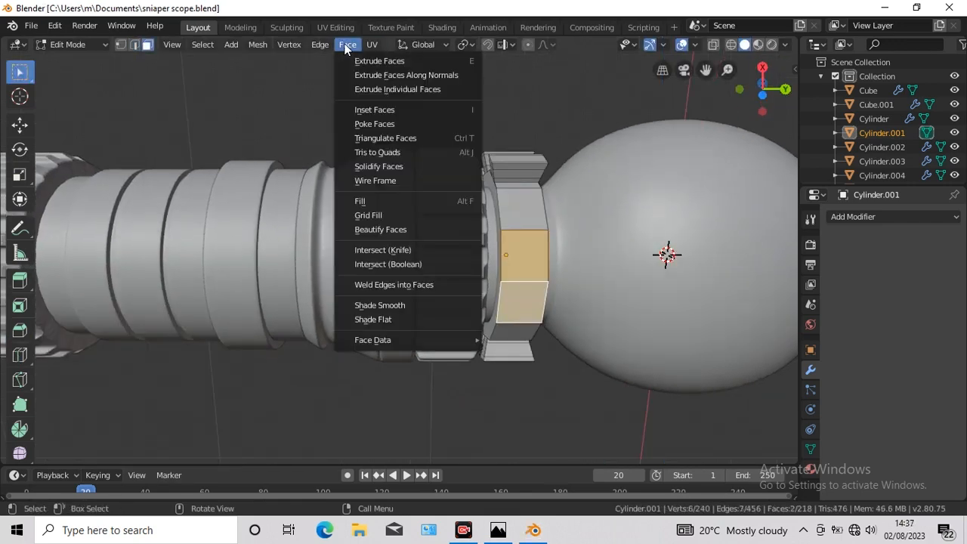
{"action": "left_click", "coordinate": [363, 110]}
{"action": "left_click", "coordinate": [364, 109]}
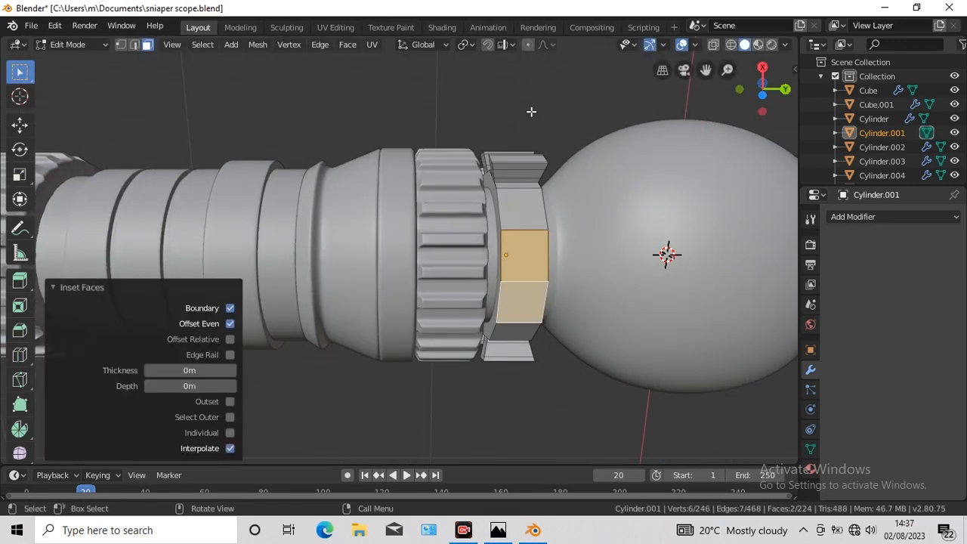
{"action": "key", "text": "KP_3"}
{"action": "left_click", "coordinate": [29, 127]}
{"action": "left_click_drag", "start_coordinate": [506, 284], "coordinate": [507, 359]}
Add supporting loop cuts to the mounting leg and a Subdivision Surface modifier with viewport subdivisions of 3, and return to Object Mode.
{"action": "left_click", "coordinate": [20, 354]}
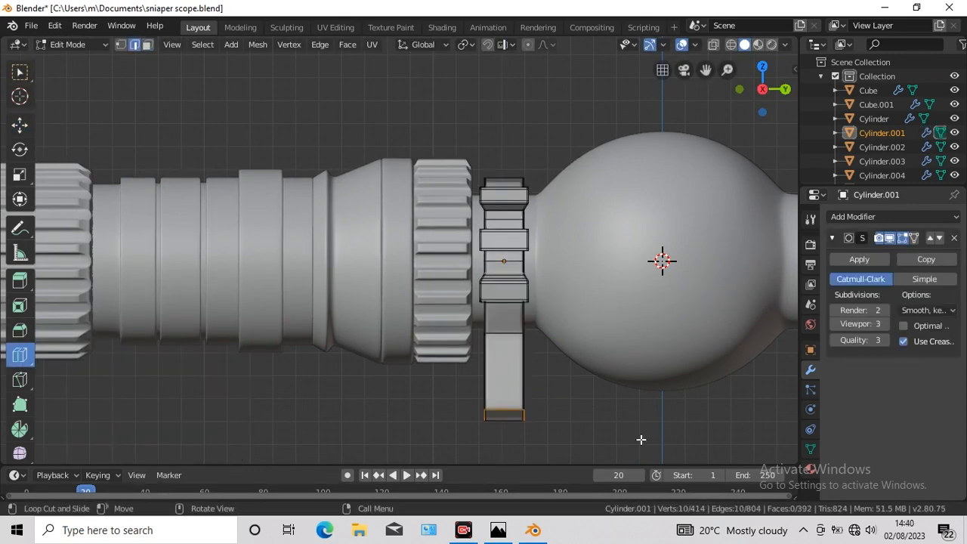
{"action": "key", "text": "Tab"}
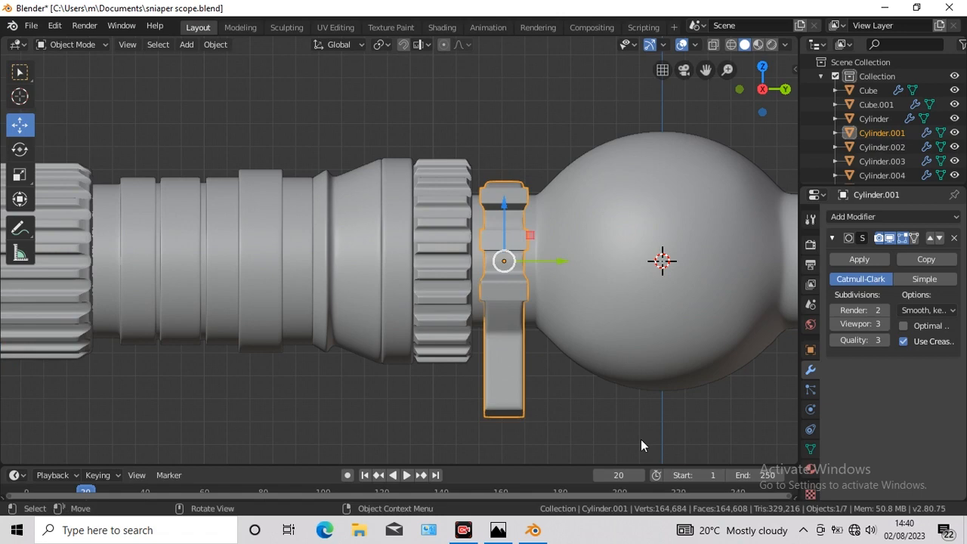
{"action": "left_click", "coordinate": [605, 415]}
Duplicate the mounting ring and move the copy about 1.4 m along Y to the opposite side of the spherical housing.
{"action": "scroll", "coordinate": [605, 415], "scroll_direction": "down", "scroll_amount": 2}
{"action": "scroll", "coordinate": [605, 415], "scroll_direction": "down", "scroll_amount": 2}
{"action": "left_click", "coordinate": [450, 310]}
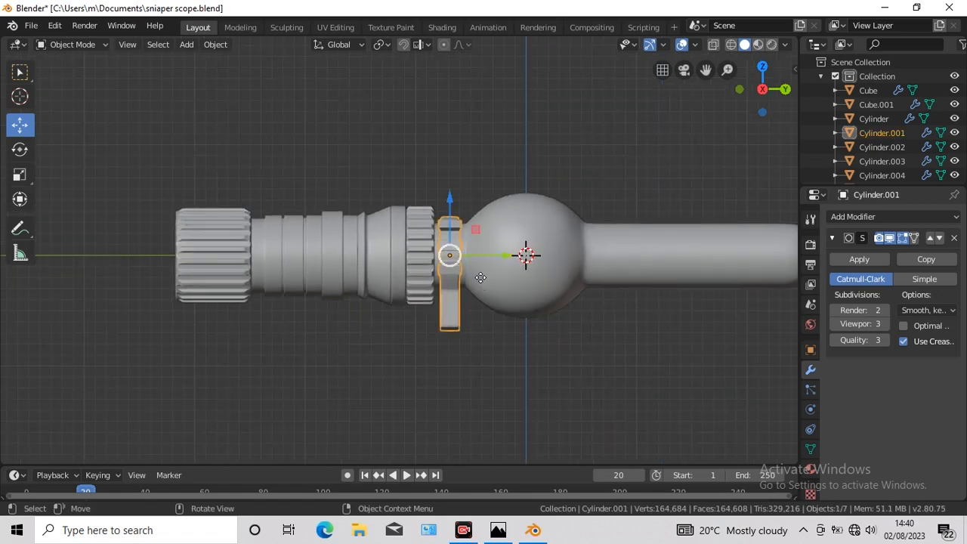
{"action": "key", "text": "shift+d"}
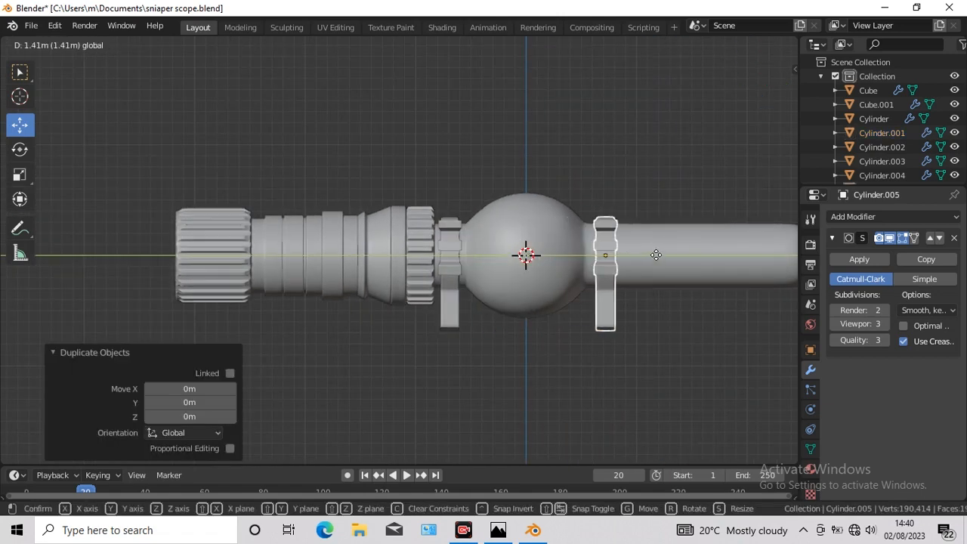
{"action": "left_click", "coordinate": [653, 253]}
{"action": "left_click", "coordinate": [527, 411]}
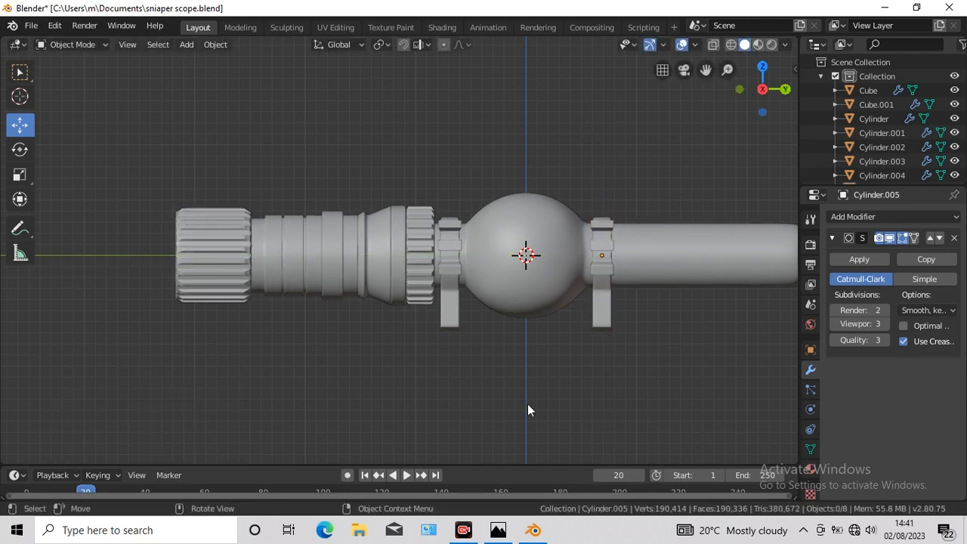
Dissolve the centre vertices on both sides of the spherical housing, using vertex selection with X-ray enabled in Edit Mode.
{"action": "left_click", "coordinate": [525, 273]}
{"action": "key", "text": "Tab"}
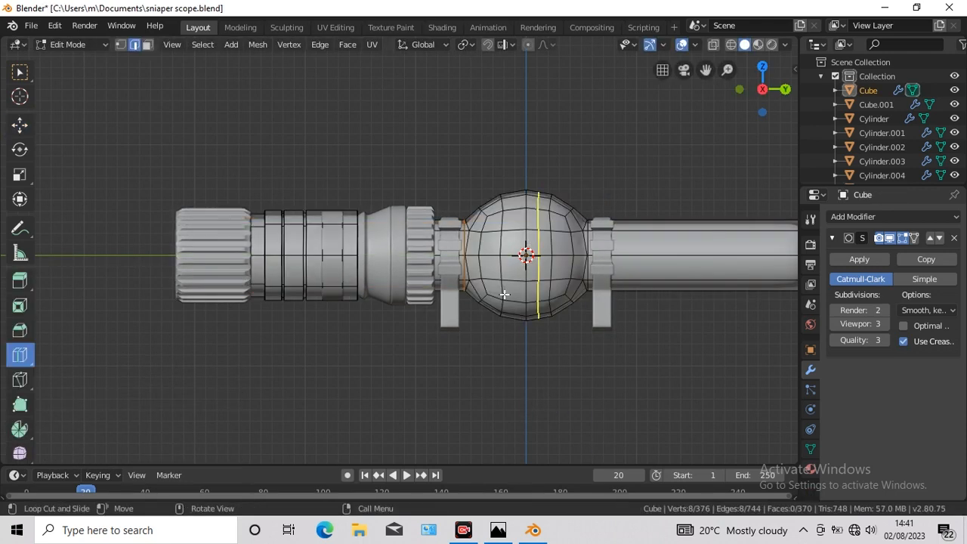
{"action": "left_click", "coordinate": [20, 72]}
{"action": "left_click", "coordinate": [122, 45]}
{"action": "left_click", "coordinate": [712, 47]}
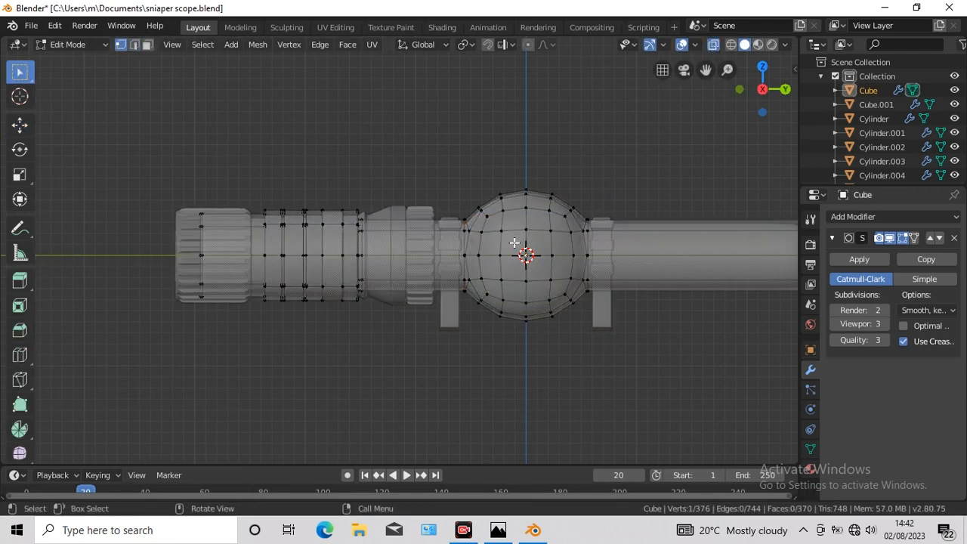
{"action": "right_click", "coordinate": [537, 274]}
{"action": "left_click", "coordinate": [474, 481]}
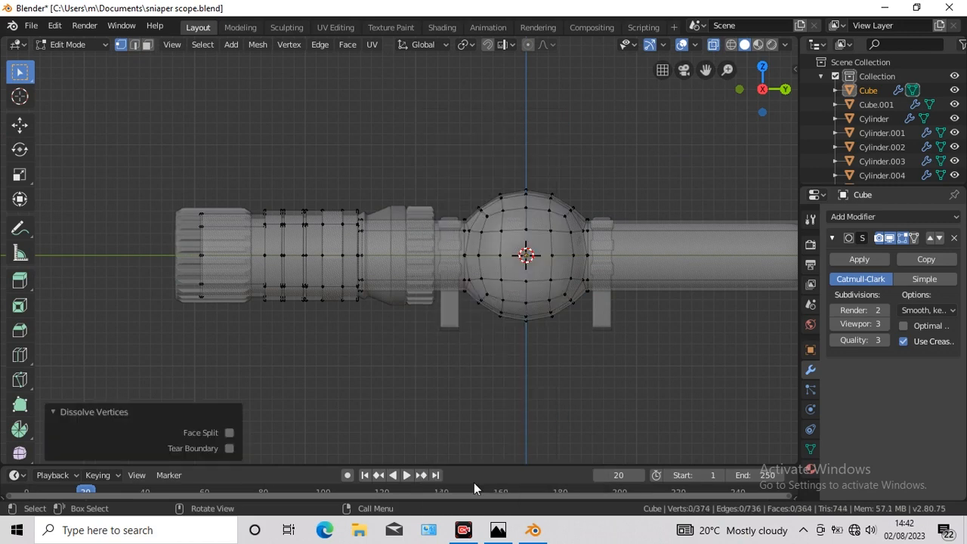
Select the vertices directly above and below the housing's side centres and scale them by 1.323 along Z.
{"action": "left_click_drag", "start_coordinate": [528, 261], "coordinate": [529, 259]}
{"action": "left_click", "coordinate": [20, 174]}
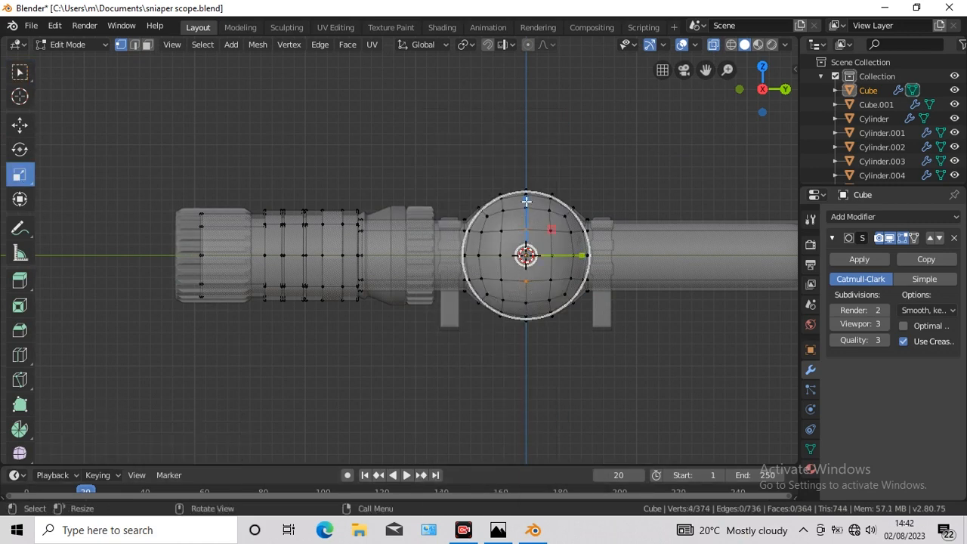
{"action": "left_click_drag", "start_coordinate": [526, 195], "coordinate": [525, 180]}
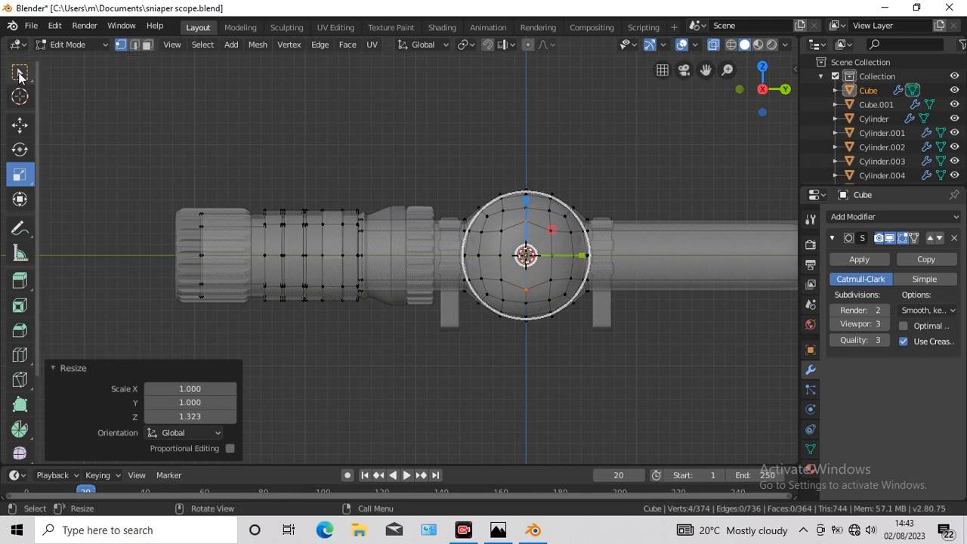
Select the vertices directly before and behind the housing's side centres along Y and scale them by 1.332 along Y.
{"action": "left_click", "coordinate": [20, 73]}
{"action": "left_click_drag", "start_coordinate": [556, 251], "coordinate": [498, 262]}
{"action": "left_click", "coordinate": [20, 175]}
{"action": "left_click_drag", "start_coordinate": [584, 255], "coordinate": [601, 258]}
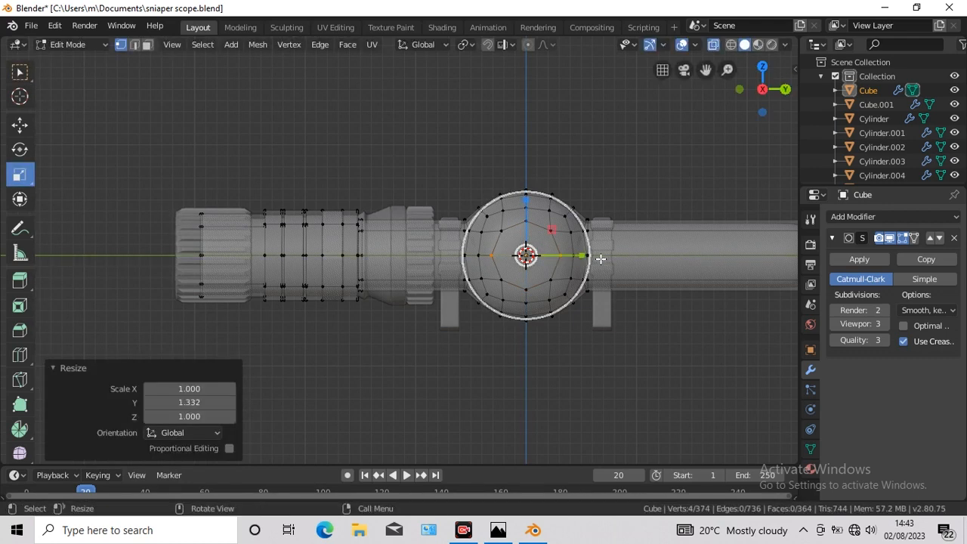
Select the large octagonal face on the spherical housing's side with X-ray off and inset it with 0 m thickness.
{"action": "left_click", "coordinate": [346, 46]}
{"action": "left_click", "coordinate": [713, 44]}
{"action": "left_click", "coordinate": [147, 45]}
{"action": "left_click", "coordinate": [537, 243]}
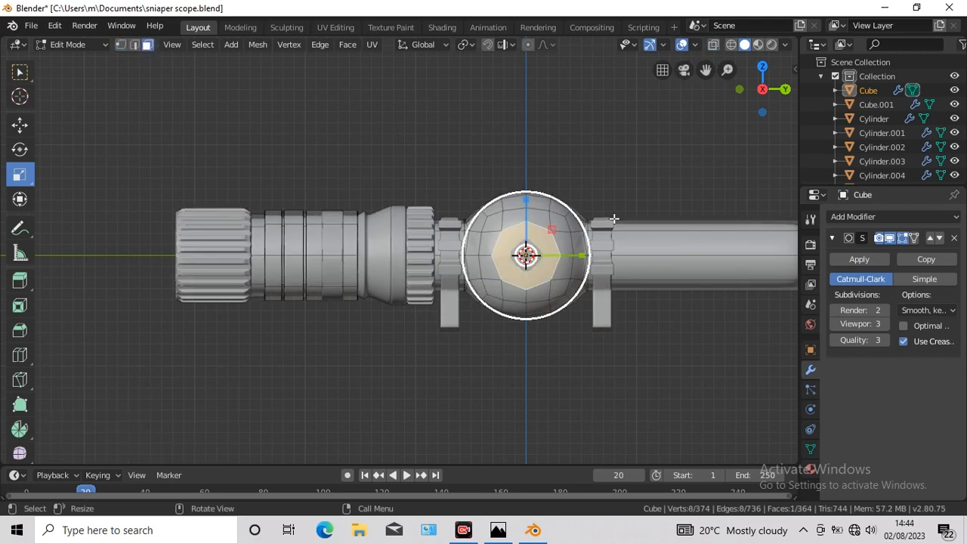
{"action": "left_click", "coordinate": [345, 43]}
{"action": "left_click", "coordinate": [365, 110]}
{"action": "left_click", "coordinate": [364, 109]}
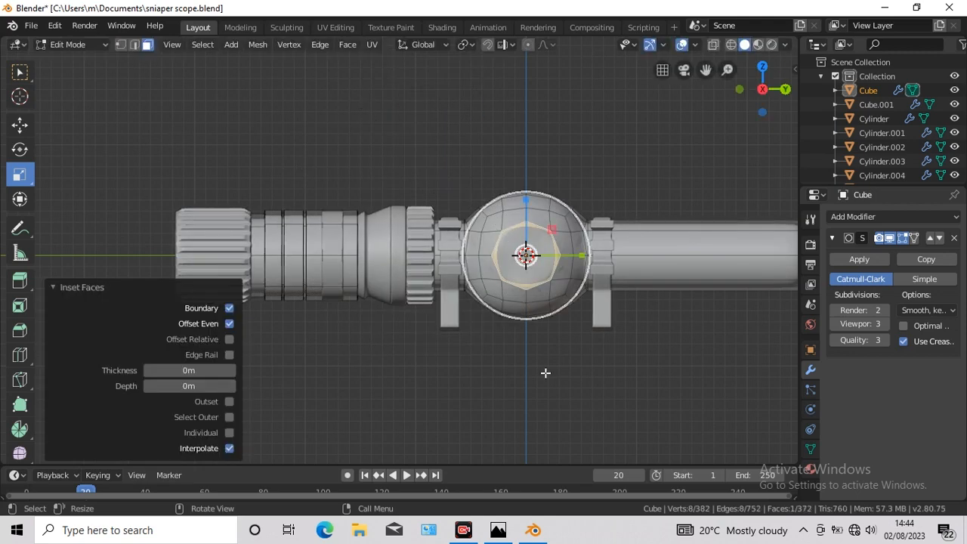
Scale the inset octagonal faces on both sides of the housing by 1.117 along X in top view.
{"action": "key", "text": "KP_7"}
{"action": "left_click", "coordinate": [27, 129]}
{"action": "left_click_drag", "start_coordinate": [513, 122], "coordinate": [522, 122]}
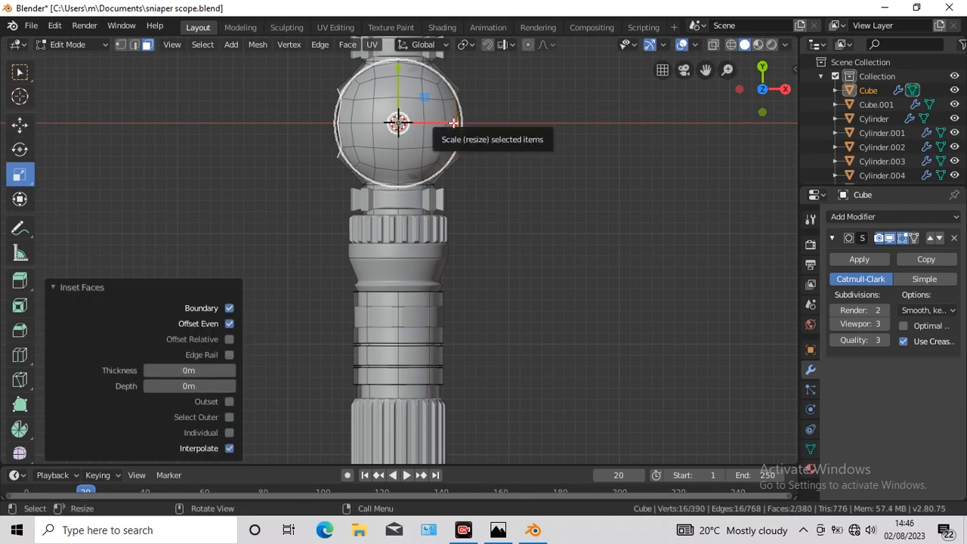
{"action": "left_click_drag", "start_coordinate": [452, 124], "coordinate": [459, 124]}
{"action": "left_click_drag", "start_coordinate": [705, 70], "coordinate": [704, 165]}
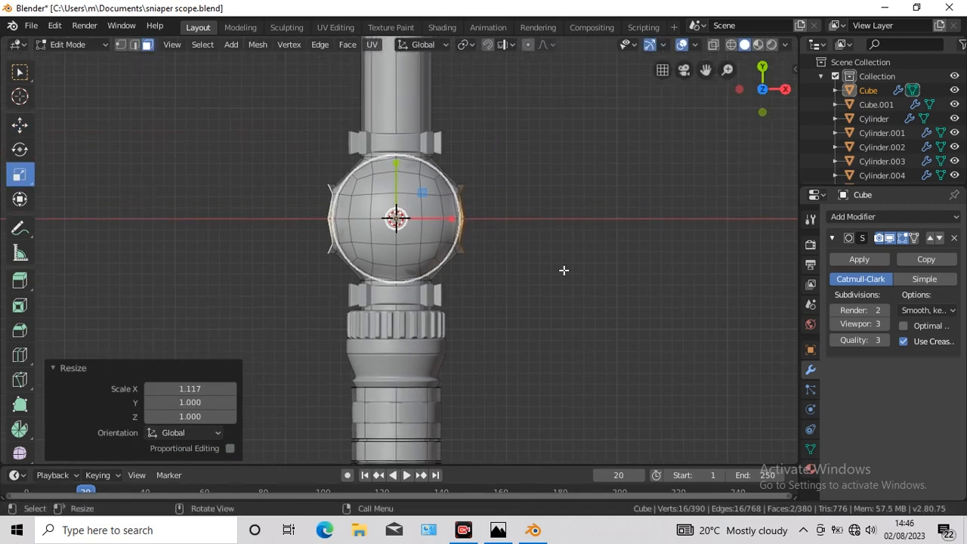
Select the recessed rim vertices on both side faces with X-ray and scale them by 1.067 along X to flatten the faces.
{"action": "scroll", "coordinate": [564, 270], "scroll_direction": "up", "scroll_amount": 1}
{"action": "scroll", "coordinate": [564, 270], "scroll_direction": "up", "scroll_amount": 3}
{"action": "key", "text": "1"}
{"action": "key", "text": "alt+z"}
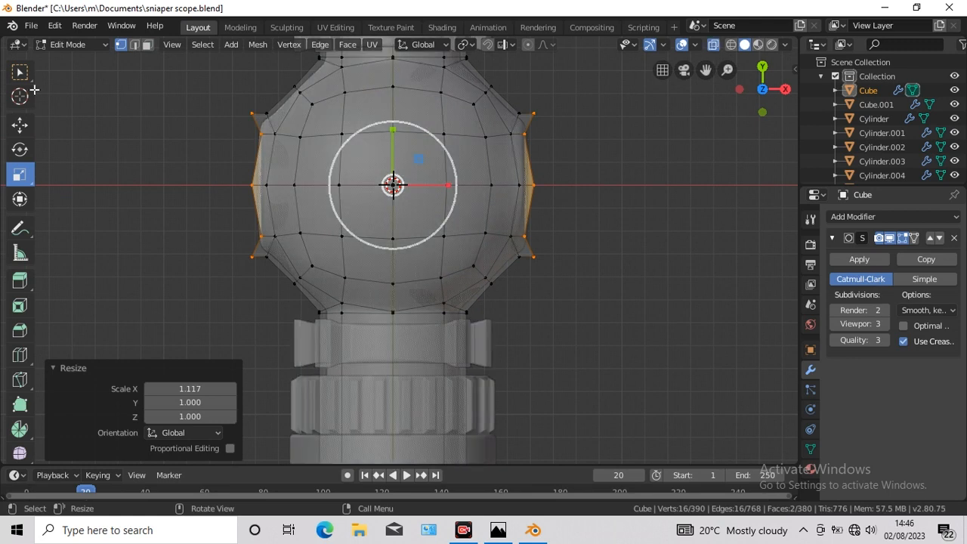
{"action": "left_click_drag", "start_coordinate": [251, 128], "coordinate": [265, 240]}
{"action": "key", "text": "ctrl+z"}
{"action": "key", "text": "w"}
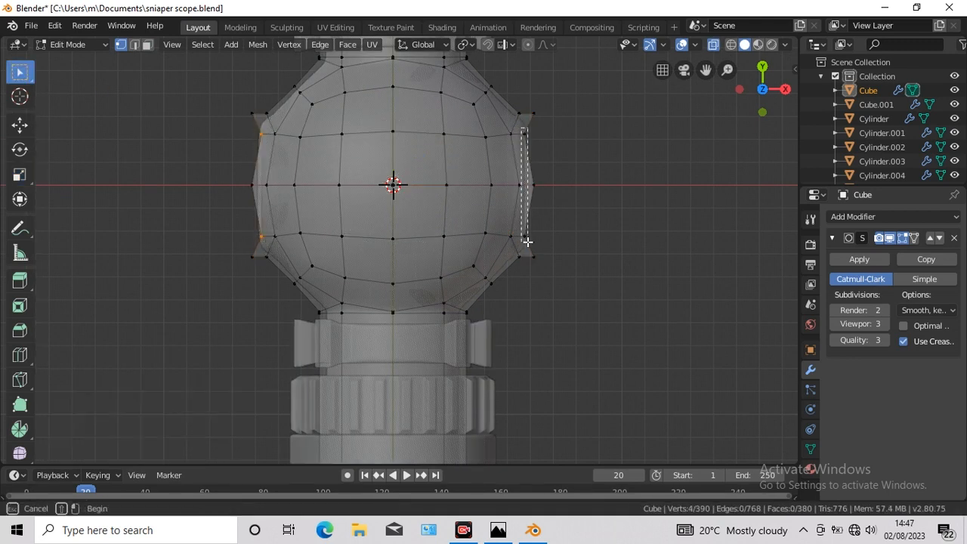
{"action": "left_click_drag", "start_coordinate": [528, 242], "coordinate": [529, 243], "text": "shift"}
{"action": "left_click", "coordinate": [20, 175]}
{"action": "left_click_drag", "start_coordinate": [443, 188], "coordinate": [451, 187]}
{"action": "key", "text": "KP_1"}
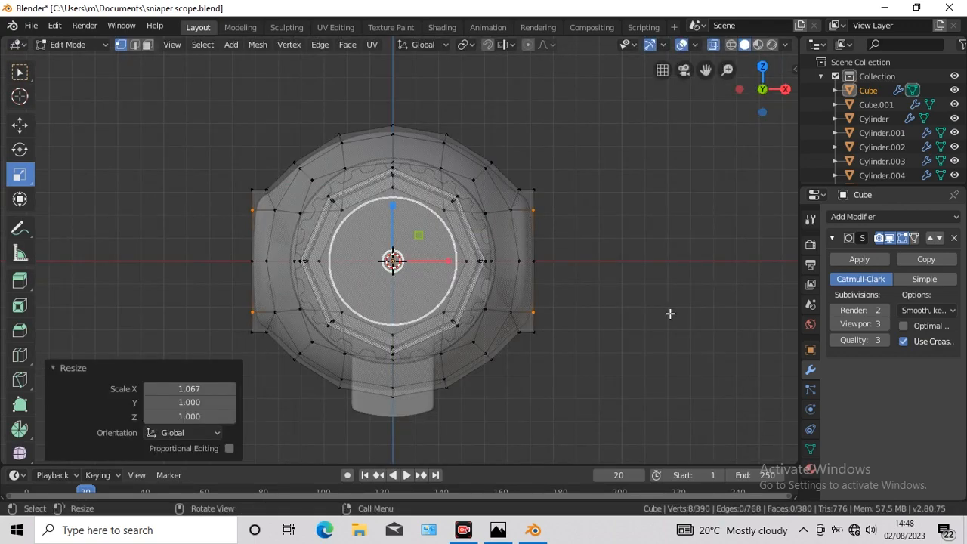
{"action": "key", "text": "KP_7"}
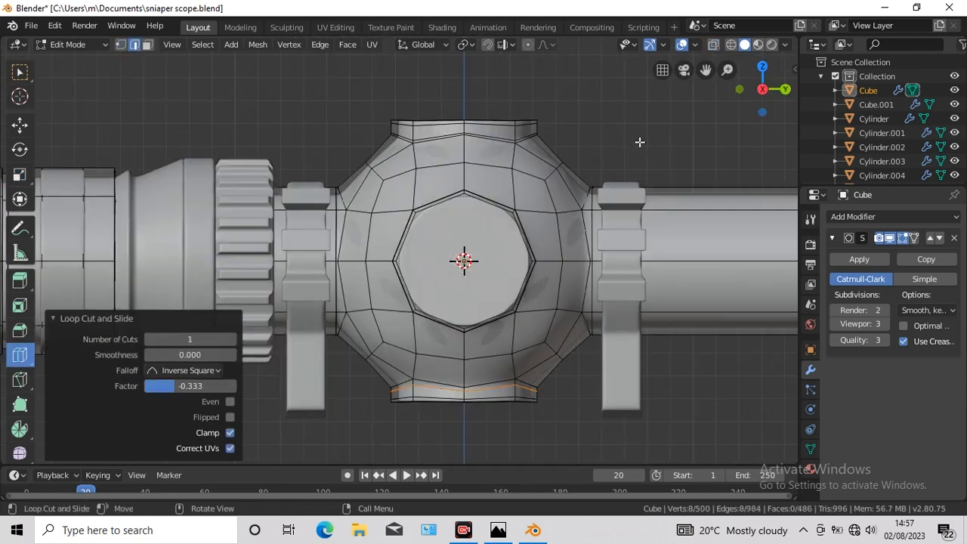
Add an edge loop on the front tube near the mounting ring and another midway to the tube's end.
{"action": "scroll", "coordinate": [657, 136], "scroll_direction": "up", "scroll_amount": 2}
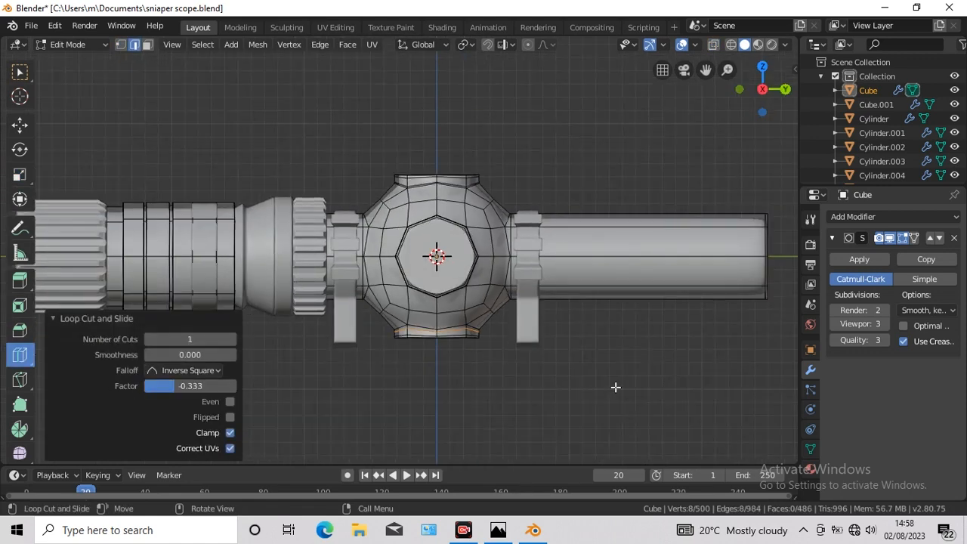
{"action": "key", "text": "Tab"}
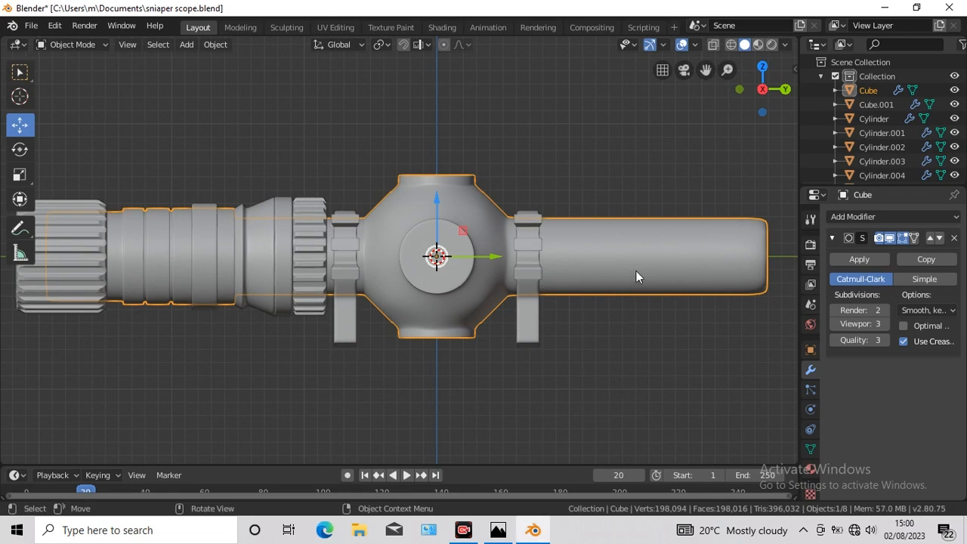
{"action": "key", "text": "Tab"}
{"action": "left_click_drag", "start_coordinate": [637, 262], "coordinate": [608, 264]}
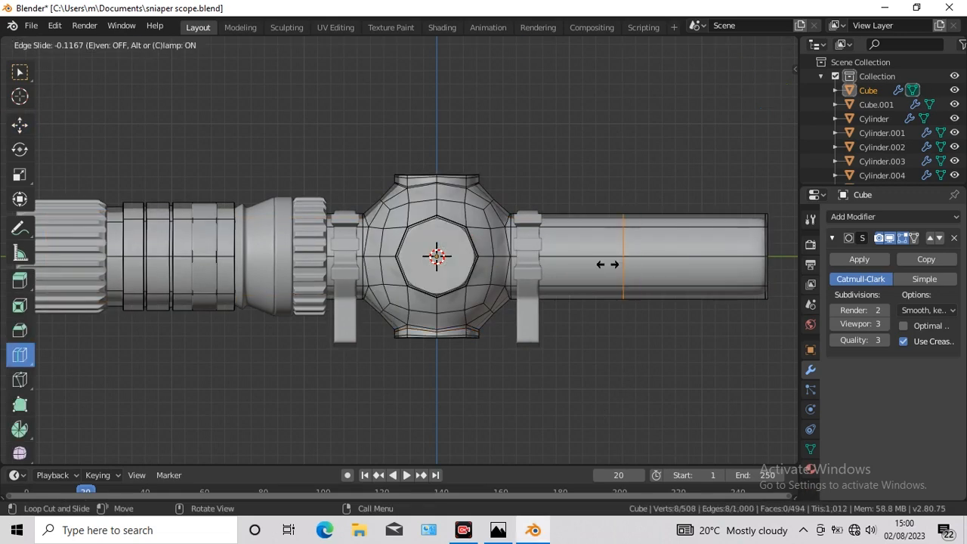
{"action": "right_click", "coordinate": [560, 269]}
{"action": "scroll", "coordinate": [687, 339], "scroll_direction": "down", "scroll_amount": 2}
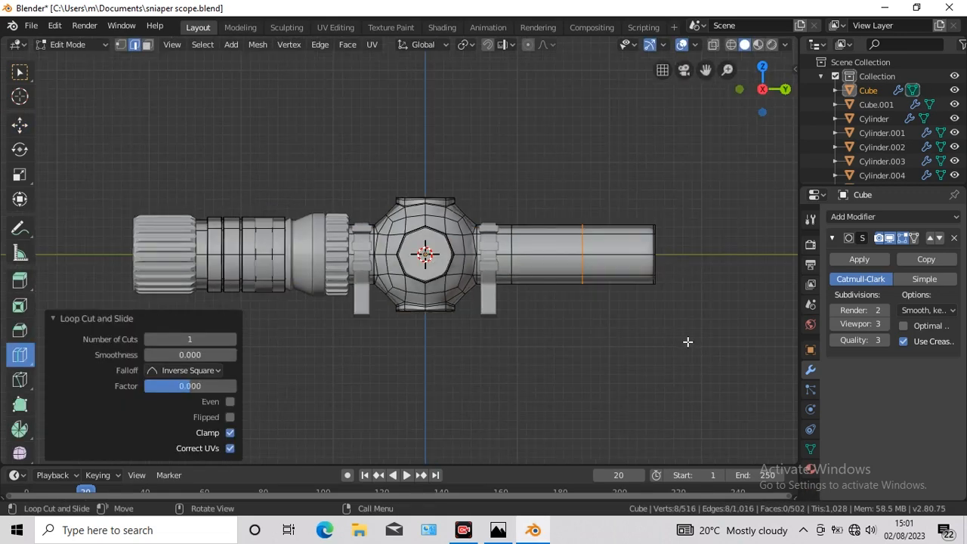
Select the front tube's end section with X-ray, move it outward along Y and scale it up to flare the tube.
{"action": "left_click", "coordinate": [713, 45]}
{"action": "key", "text": "w"}
{"action": "left_click_drag", "start_coordinate": [575, 197], "coordinate": [680, 287]}
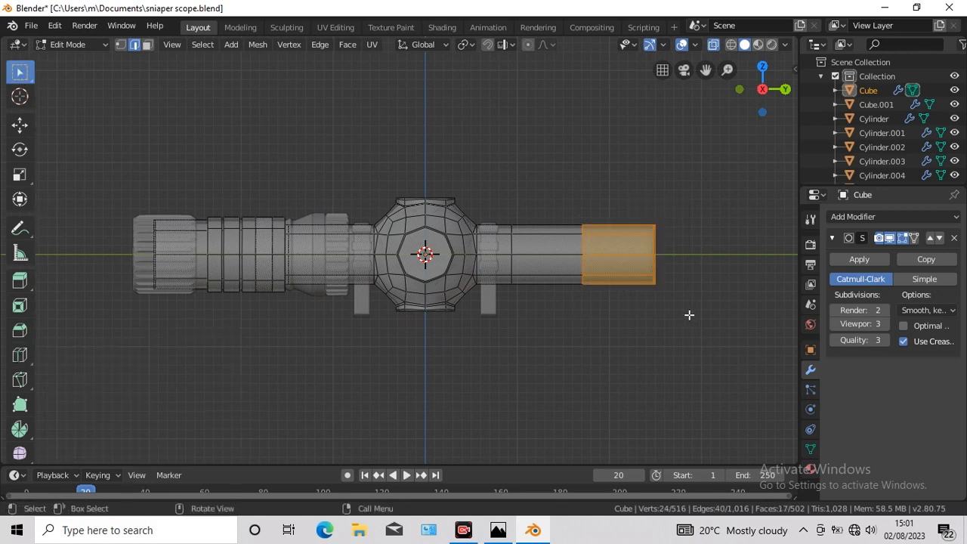
{"action": "left_click", "coordinate": [20, 126]}
{"action": "left_click_drag", "start_coordinate": [684, 254], "coordinate": [737, 252]}
{"action": "left_click", "coordinate": [19, 175]}
{"action": "left_click_drag", "start_coordinate": [680, 347], "coordinate": [689, 416]}
Refine the flared end section's scale and move it further outward along Y.
{"action": "scroll", "coordinate": [684, 378], "scroll_direction": "down", "scroll_amount": 2}
{"action": "left_click_drag", "start_coordinate": [665, 362], "coordinate": [668, 369]}
{"action": "left_click", "coordinate": [20, 125]}
{"action": "left_click_drag", "start_coordinate": [648, 253], "coordinate": [712, 250]}
{"action": "left_click", "coordinate": [19, 174]}
{"action": "left_click", "coordinate": [20, 125]}
Add supporting edge loops at both ends of the taper, sliding the one near the mounting ring to a factor of -0.958.
{"action": "left_click", "coordinate": [714, 45]}
{"action": "left_click", "coordinate": [19, 356]}
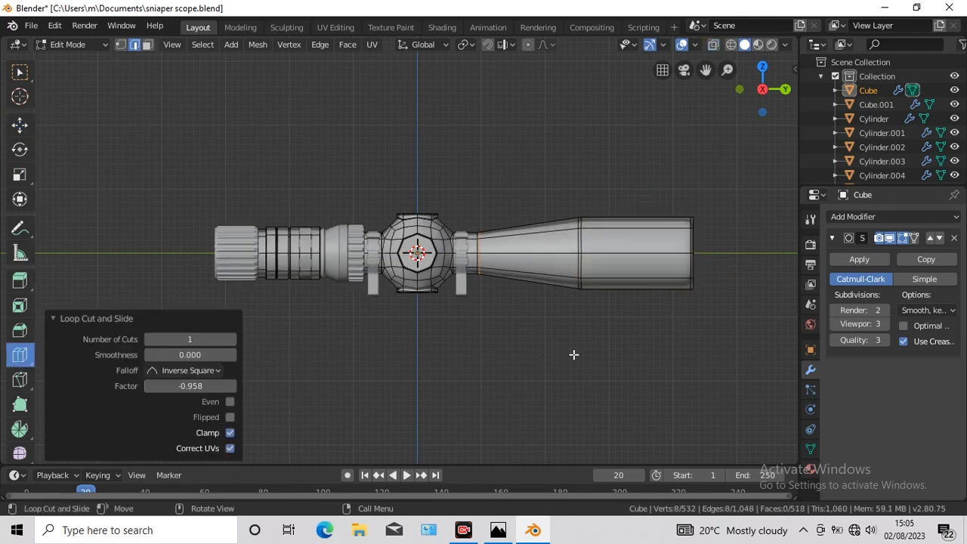
Select the narrow face ring where the taper meets the front barrel and inset it with 0 m thickness.
{"action": "scroll", "coordinate": [566, 377], "scroll_direction": "up", "scroll_amount": 4}
{"action": "middle_click_drag", "start_coordinate": [794, 428], "coordinate": [531, 433], "text": "shift"}
{"action": "key", "text": "3"}
{"action": "key", "text": "w"}
{"action": "left_click", "coordinate": [488, 271]}
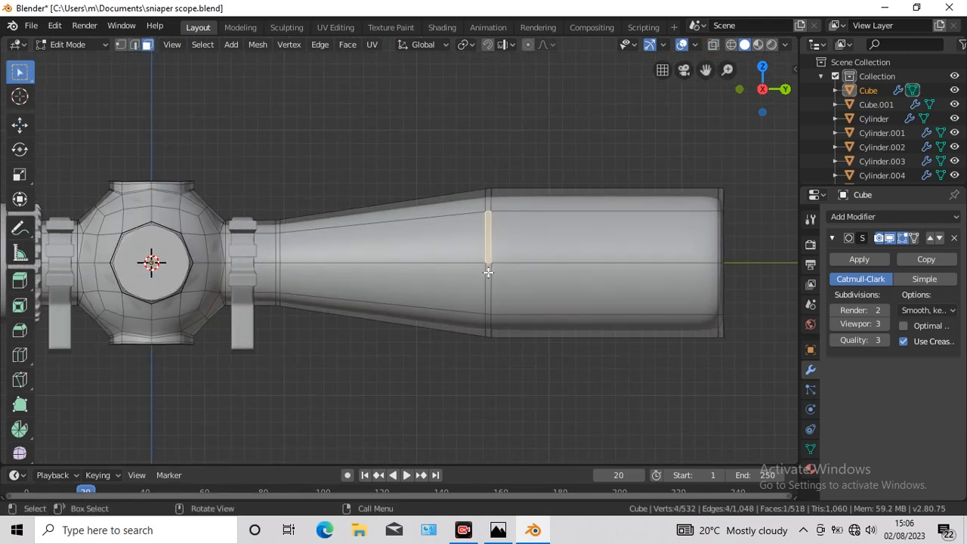
{"action": "left_click", "coordinate": [488, 263], "text": "ctrl+alt"}
{"action": "left_click", "coordinate": [348, 47]}
{"action": "left_click", "coordinate": [373, 110]}
{"action": "left_click", "coordinate": [373, 113]}
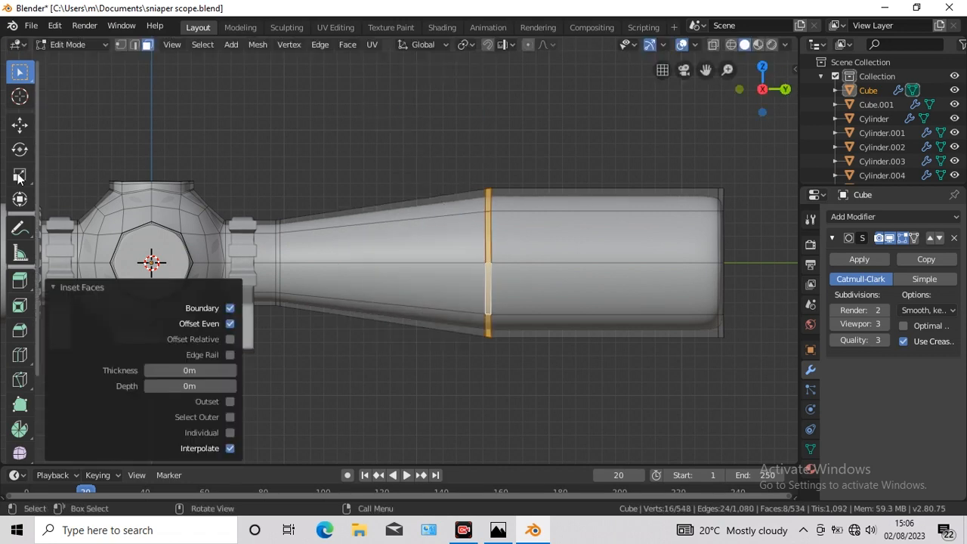
Scale the inset face ring by 0.920 to form a groove before the front barrel.
{"action": "left_click", "coordinate": [20, 175]}
{"action": "key", "text": "s"}
{"action": "left_click", "coordinate": [532, 354]}
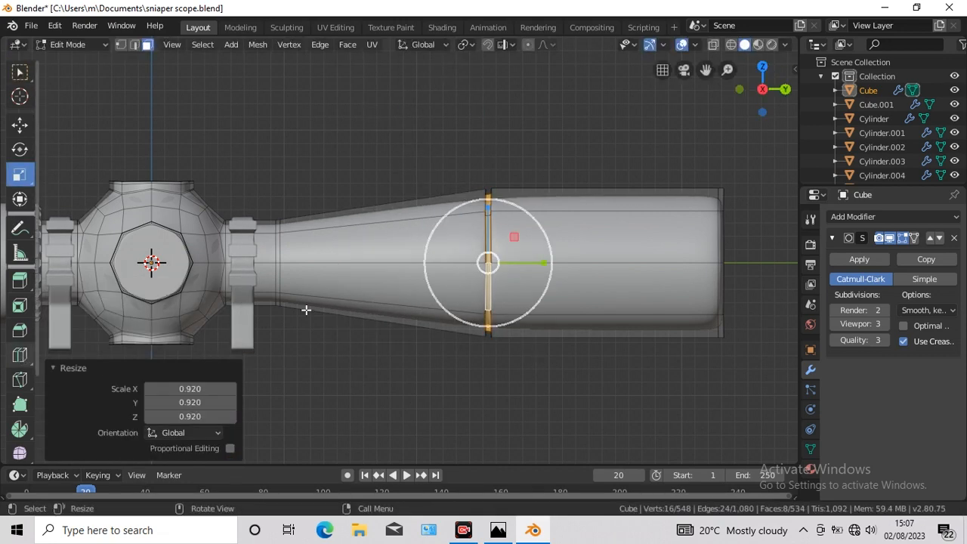
Add edge loops tight against both sides of the groove and scale the front barrel section by 0.961 along Y.
{"action": "left_click", "coordinate": [104, 275]}
{"action": "left_click", "coordinate": [22, 359]}
{"action": "left_click", "coordinate": [389, 262]}
{"action": "left_click_drag", "start_coordinate": [412, 262], "coordinate": [505, 267]}
{"action": "left_click_drag", "start_coordinate": [589, 266], "coordinate": [458, 272]}
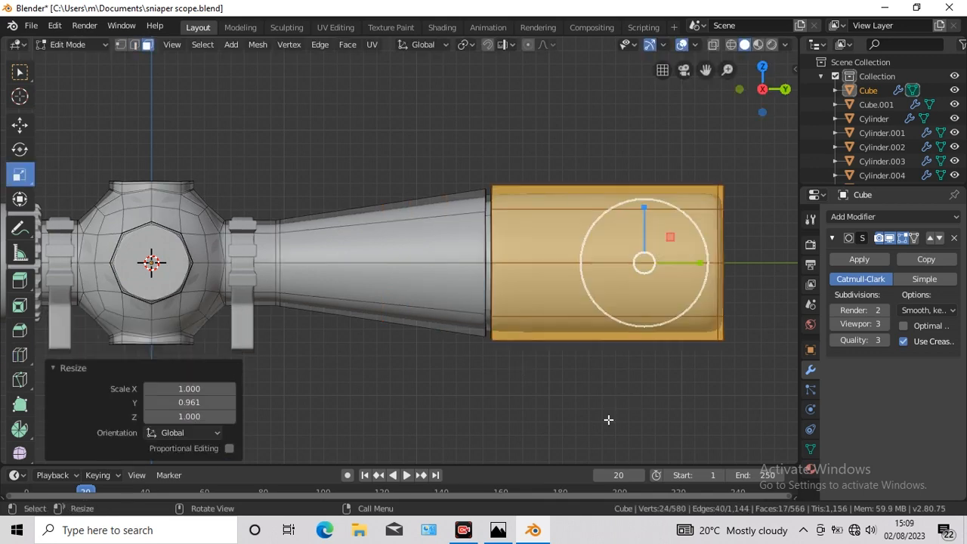
Duplicate the ribbed eyepiece grip in Object Mode and move the copy 6.18 m along Y onto the front barrel.
{"action": "scroll", "coordinate": [544, 393], "scroll_direction": "down", "scroll_amount": 5}
{"action": "left_click", "coordinate": [20, 72]}
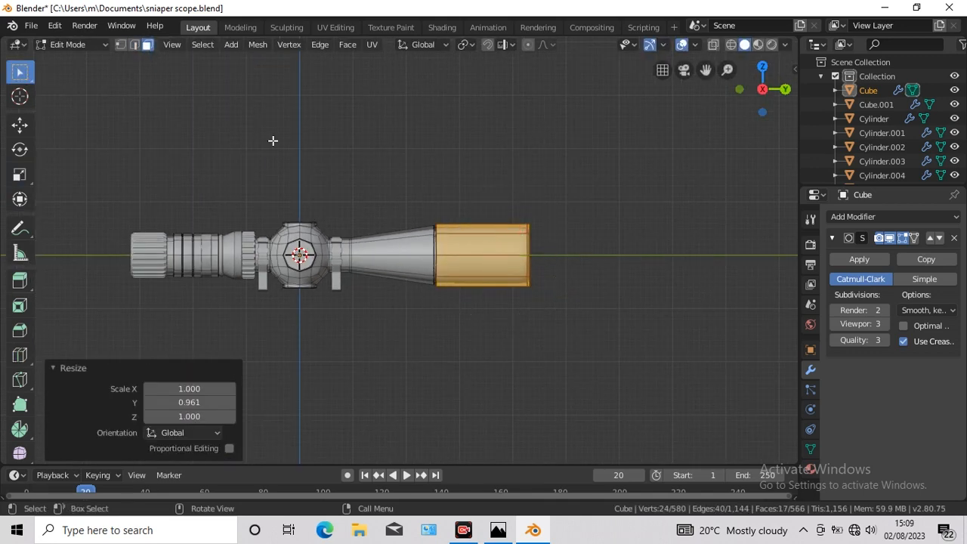
{"action": "key", "text": "Tab"}
{"action": "left_click", "coordinate": [150, 252]}
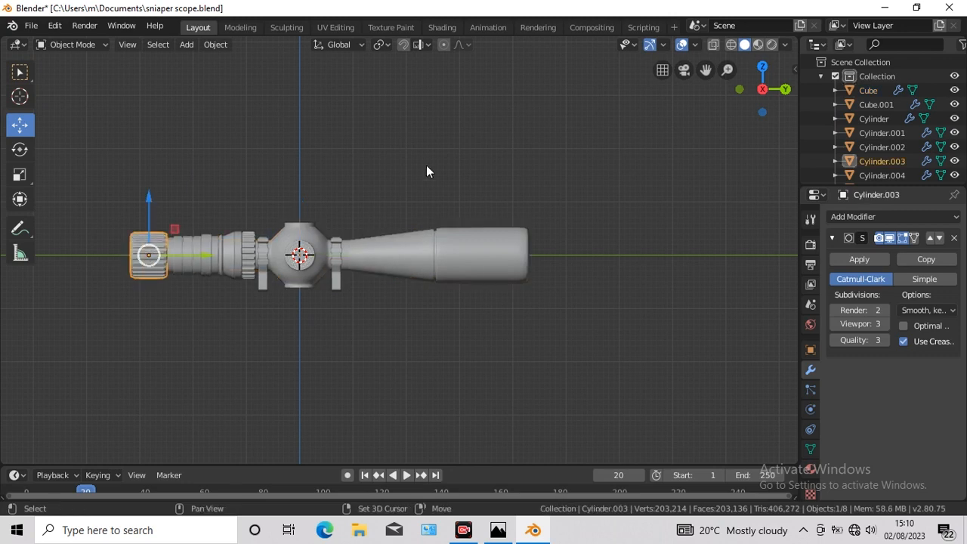
{"action": "key", "text": "shift+d"}
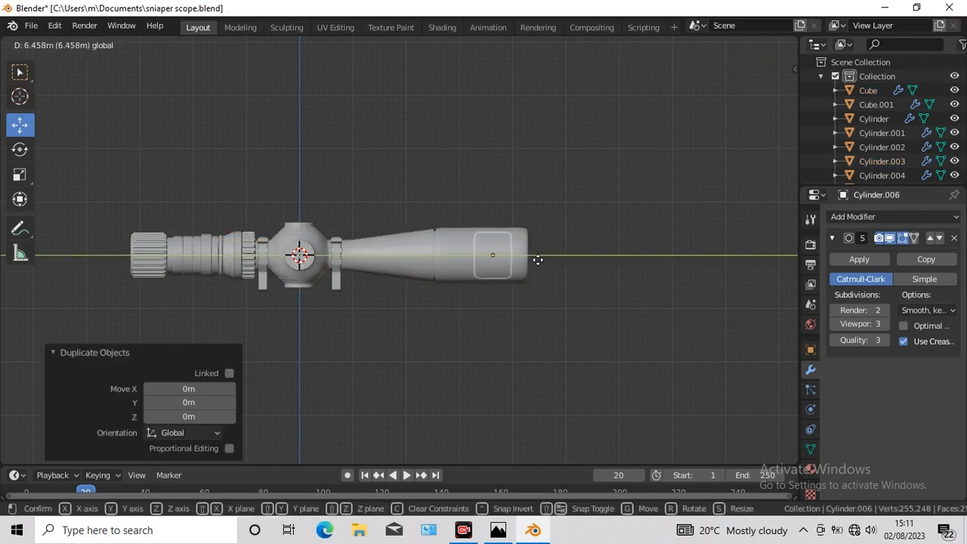
{"action": "left_click", "coordinate": [648, 285]}
Scale the copied grip uniformly by 1.321 and stretch it along Y over the front barrel.
{"action": "left_click", "coordinate": [19, 174]}
{"action": "key", "text": "s"}
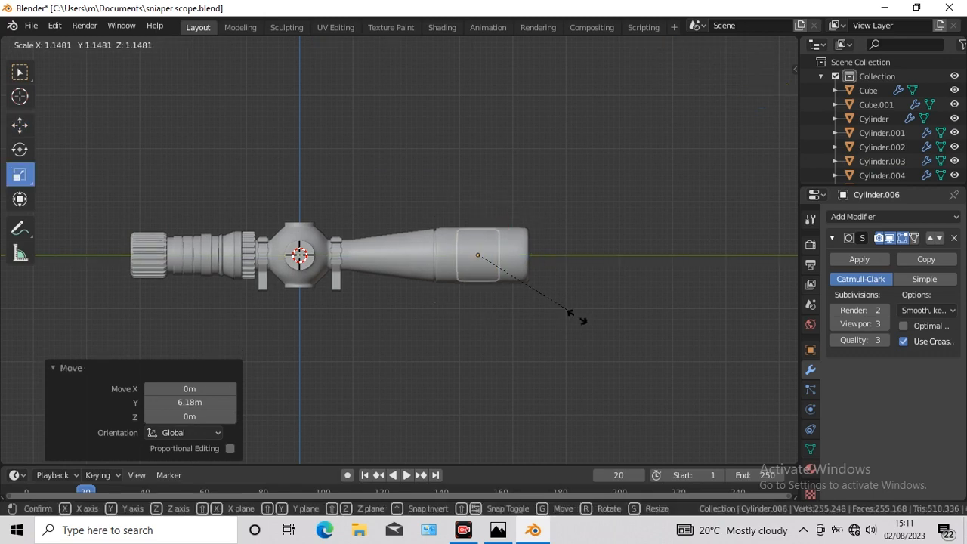
{"action": "left_click", "coordinate": [584, 325]}
{"action": "key", "text": "s"}
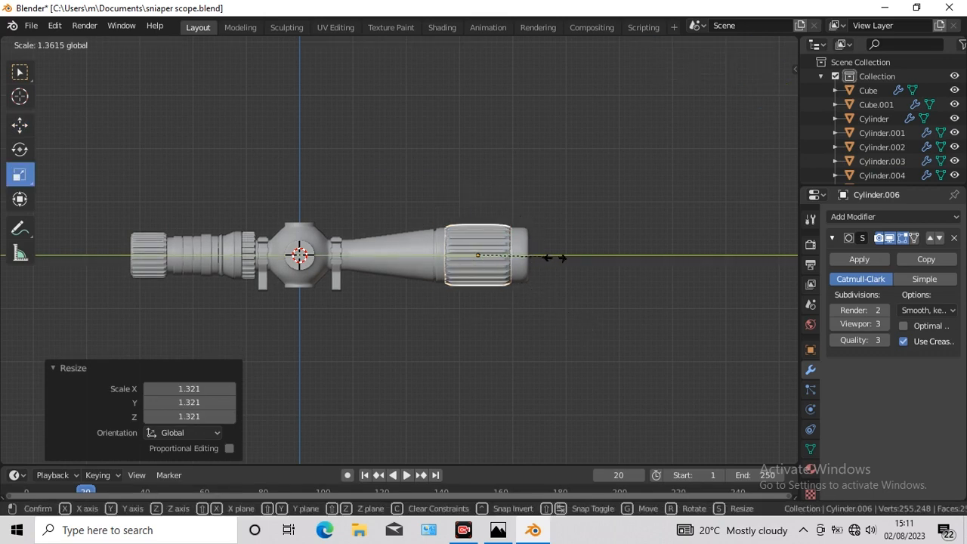
{"action": "left_click", "coordinate": [692, 319]}
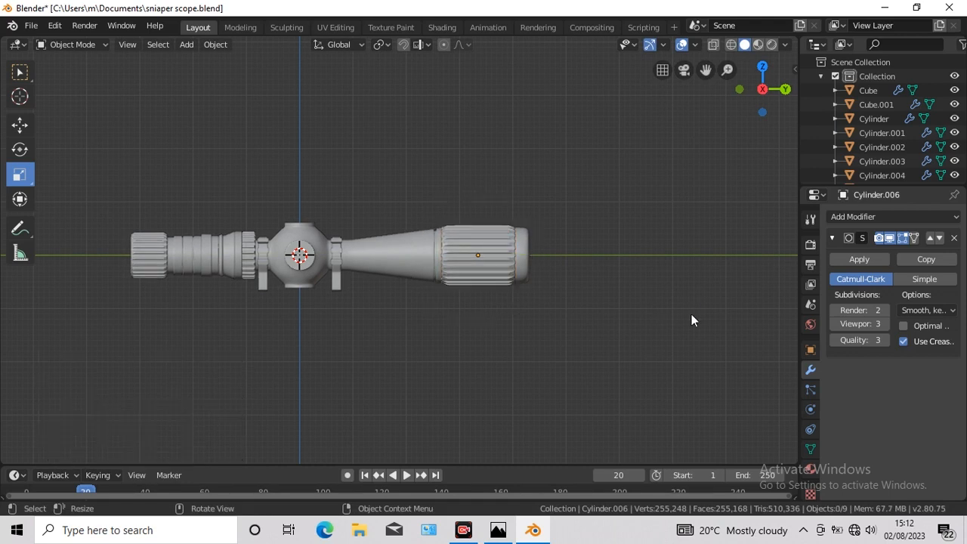
Scale the front barrel's ribbed grip uniformly by 1.104, and shorten it by 0.884 along Y.
{"action": "scroll", "coordinate": [617, 310], "scroll_direction": "up", "scroll_amount": 5}
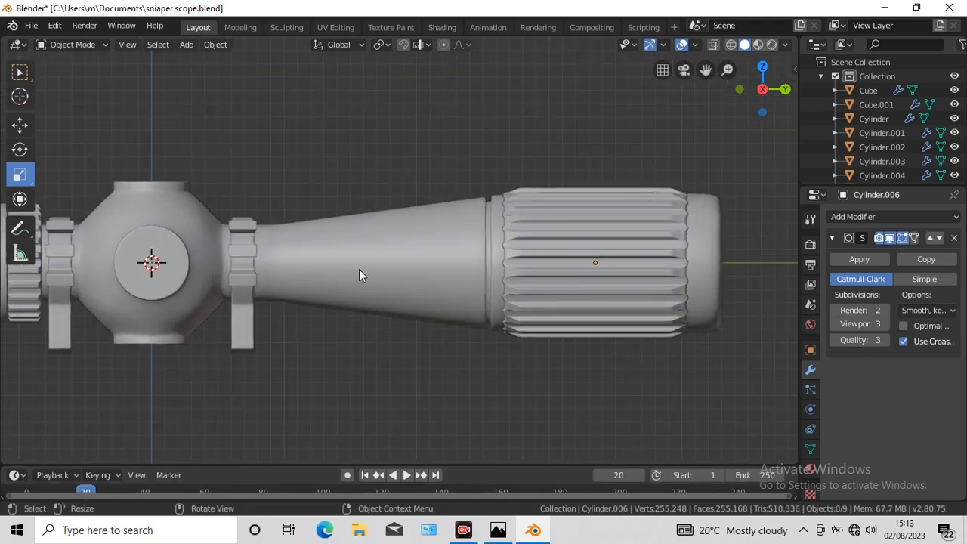
{"action": "left_click", "coordinate": [574, 325]}
{"action": "key", "text": "s"}
{"action": "left_click", "coordinate": [648, 391]}
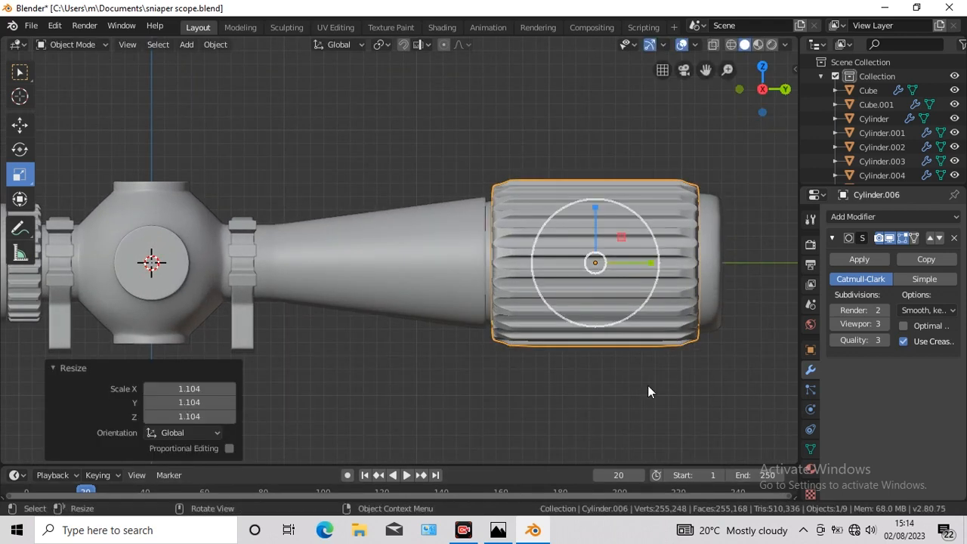
{"action": "left_click_drag", "start_coordinate": [650, 265], "coordinate": [644, 265]}
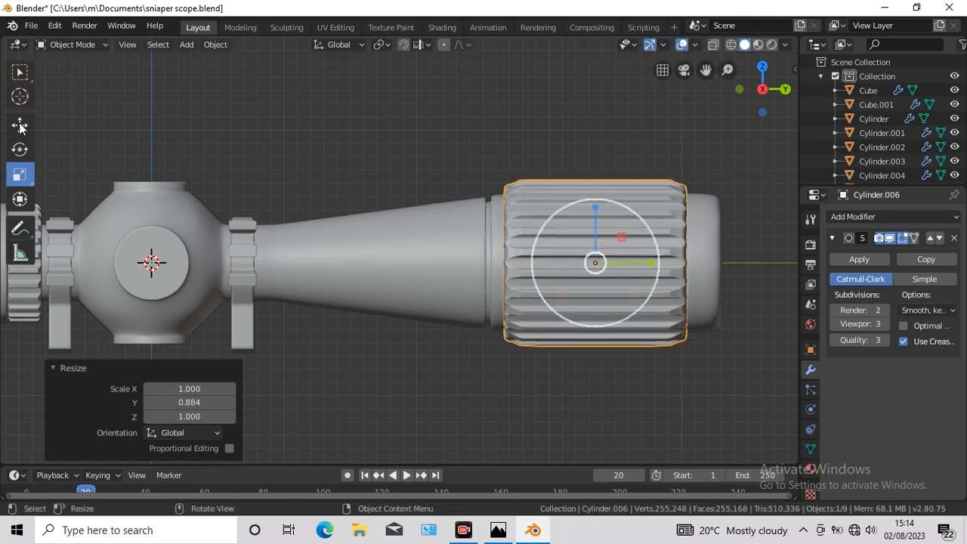
{"action": "left_click", "coordinate": [19, 124]}
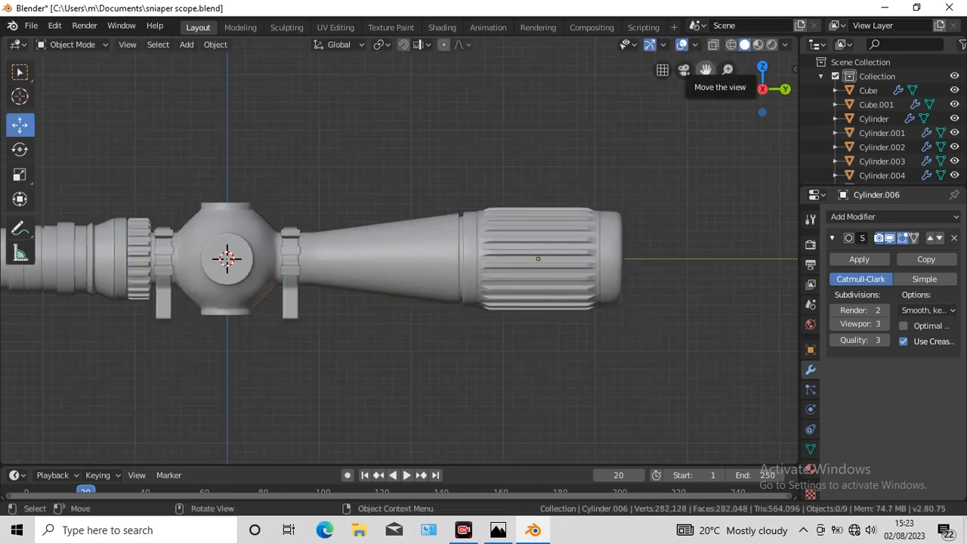
Add a 6-vertex cylinder with 1 m radius and 2 m depth and move it 1.51 m up along Z.
{"action": "left_click_drag", "start_coordinate": [706, 71], "coordinate": [842, 72]}
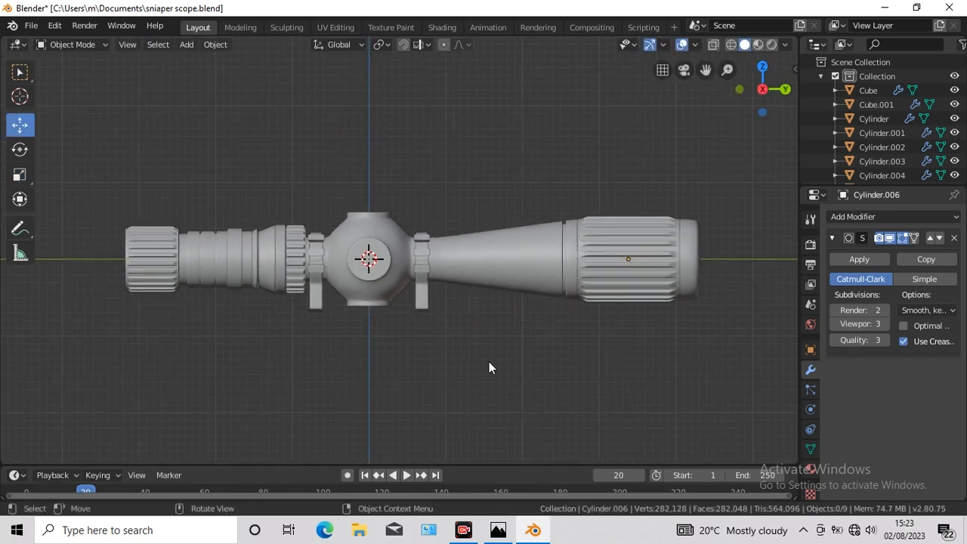
{"action": "left_click", "coordinate": [187, 44]}
{"action": "mouse_move", "coordinate": [204, 61]}
{"action": "left_click", "coordinate": [321, 131]}
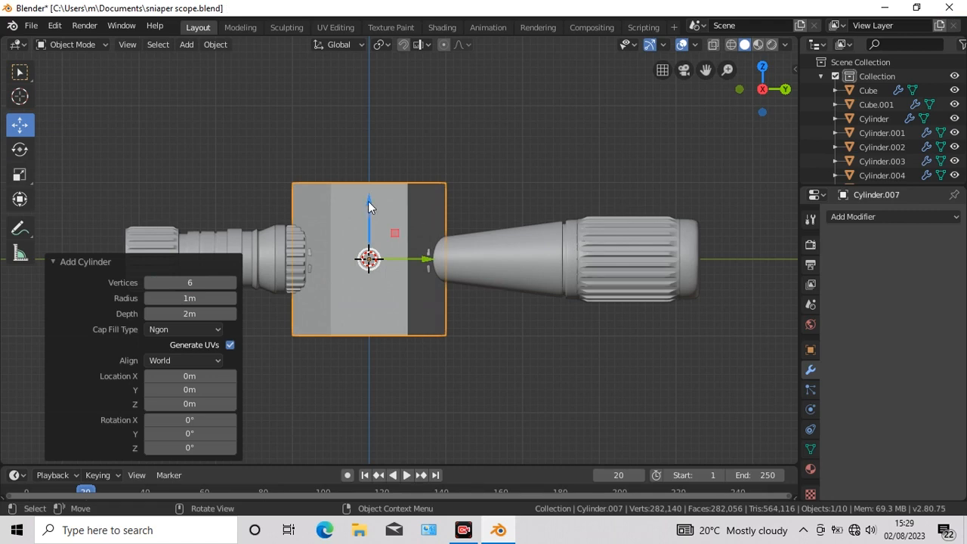
{"action": "left_click_drag", "start_coordinate": [368, 201], "coordinate": [366, 84]}
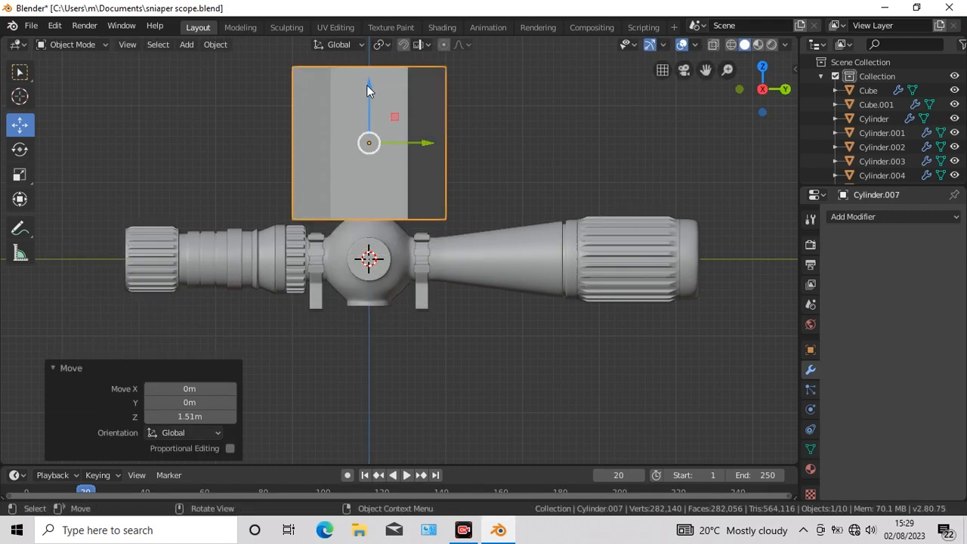
Scale the six-sided cylinder down to turret size and move it -0.674 m along Z onto the housing's top cap.
{"action": "left_click", "coordinate": [19, 175]}
{"action": "key", "text": "s"}
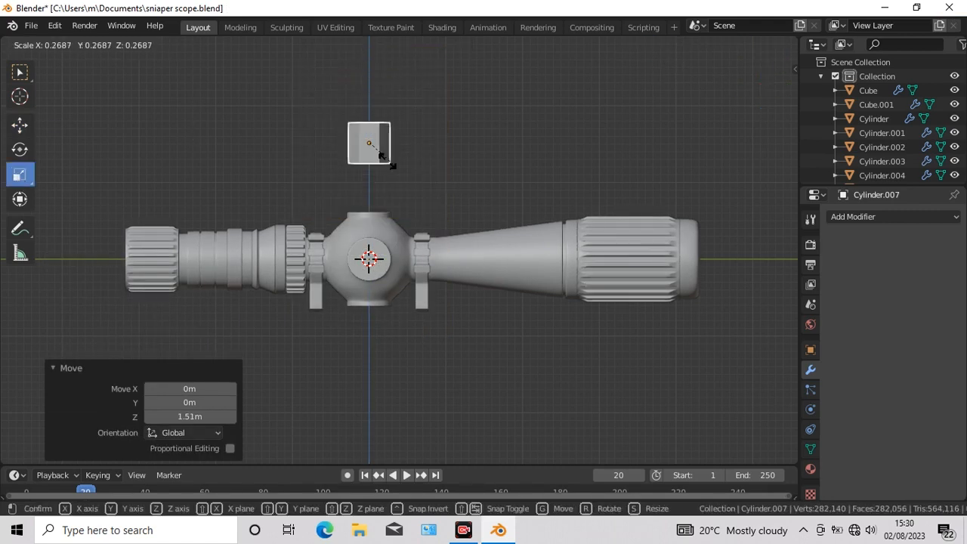
{"action": "left_click", "coordinate": [389, 168]}
{"action": "left_click", "coordinate": [19, 125]}
{"action": "left_click_drag", "start_coordinate": [368, 85], "coordinate": [369, 138]}
Hide all the other scope parts so that only the six-sided cylinder stays in the viewport.
{"action": "scroll", "coordinate": [502, 186], "scroll_direction": "up", "scroll_amount": 6}
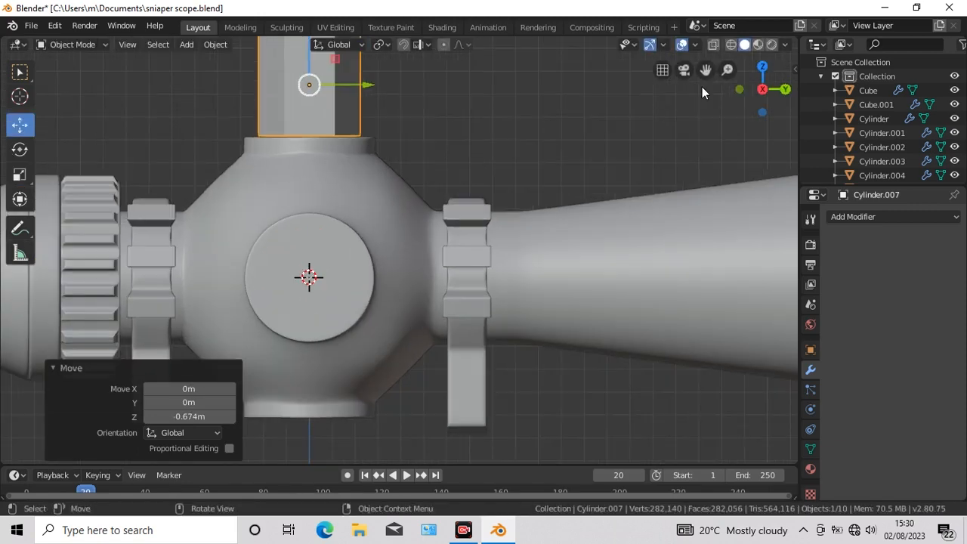
{"action": "left_click_drag", "start_coordinate": [705, 69], "coordinate": [629, 221]}
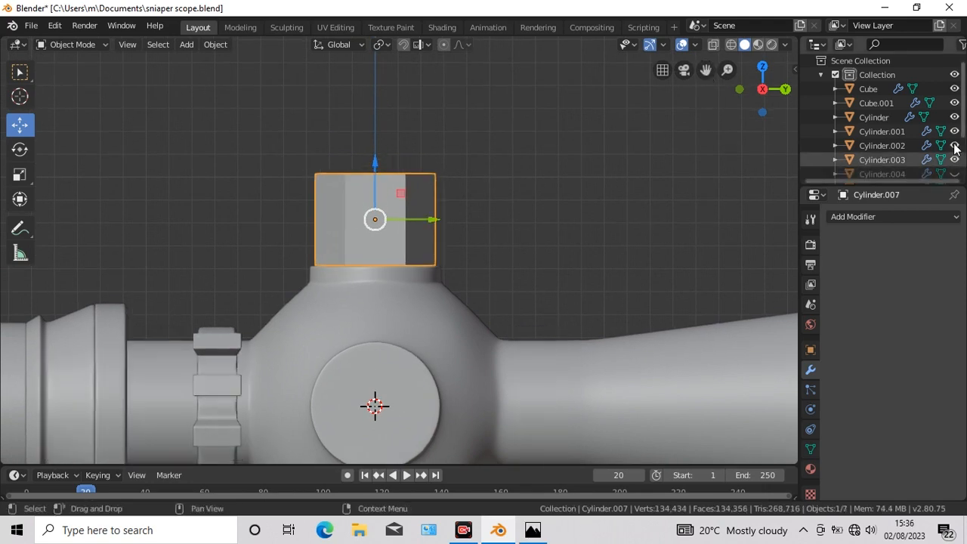
{"action": "left_click_drag", "start_coordinate": [956, 174], "coordinate": [956, 89]}
Add a Subdivision Surface modifier to the six-sided cylinder and set its viewport subdivisions to 3.
{"action": "key", "text": "Tab"}
{"action": "left_click", "coordinate": [936, 218]}
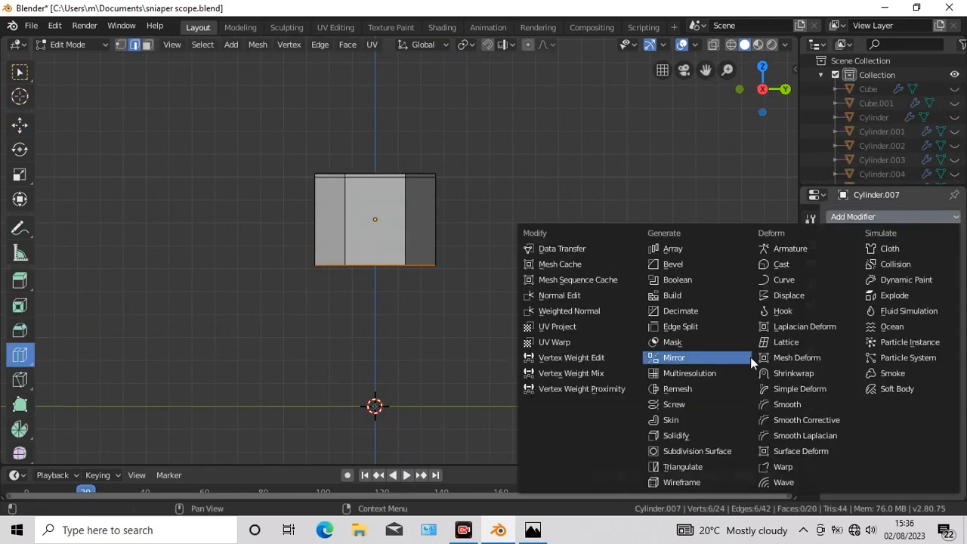
{"action": "left_click", "coordinate": [691, 451]}
{"action": "left_click", "coordinate": [887, 323]}
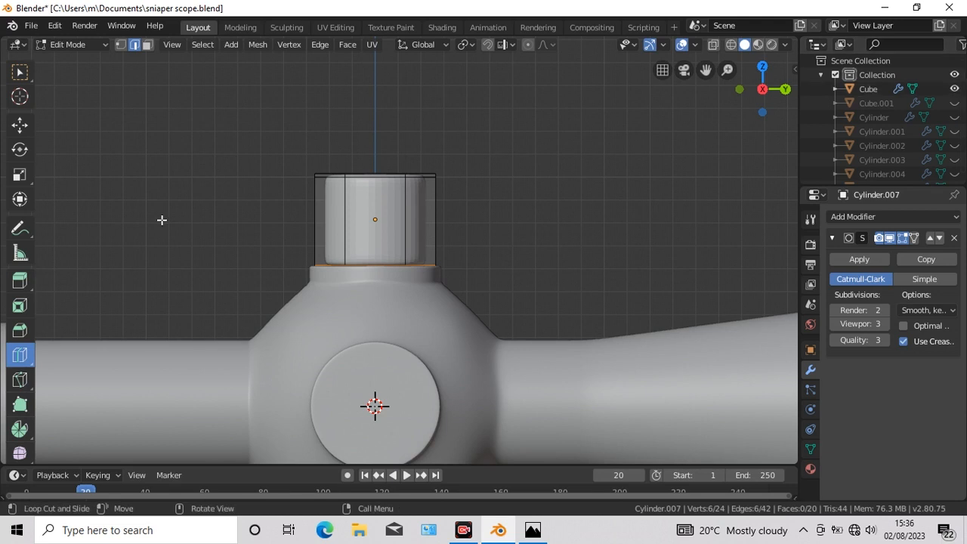
Scale the smoothed turret cylinder up uniformly to match the housing's top cap width, and shorten it by 0.827 along Z.
{"action": "key", "text": "Tab"}
{"action": "key", "text": "s"}
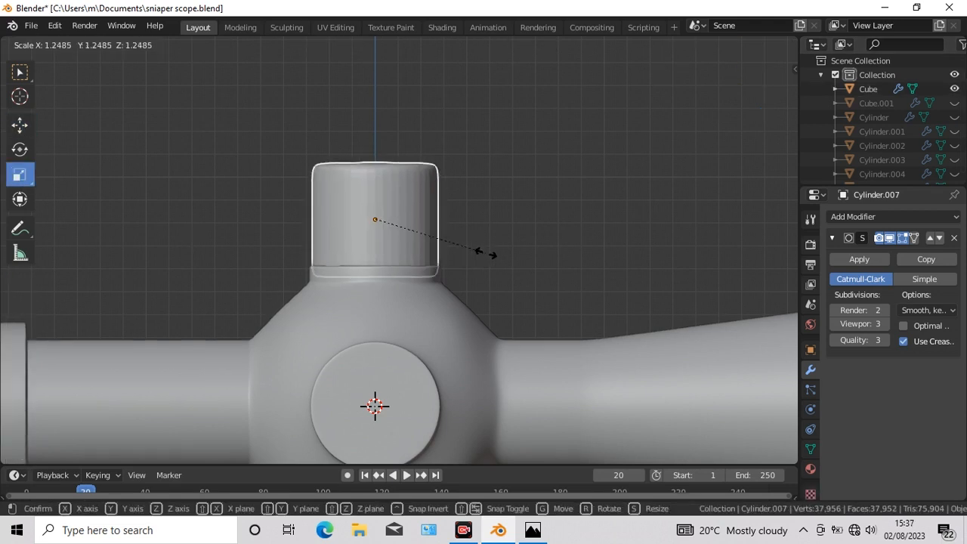
{"action": "left_click", "coordinate": [466, 227]}
{"action": "key", "text": "s"}
{"action": "key", "text": "z"}
{"action": "left_click", "coordinate": [374, 172]}
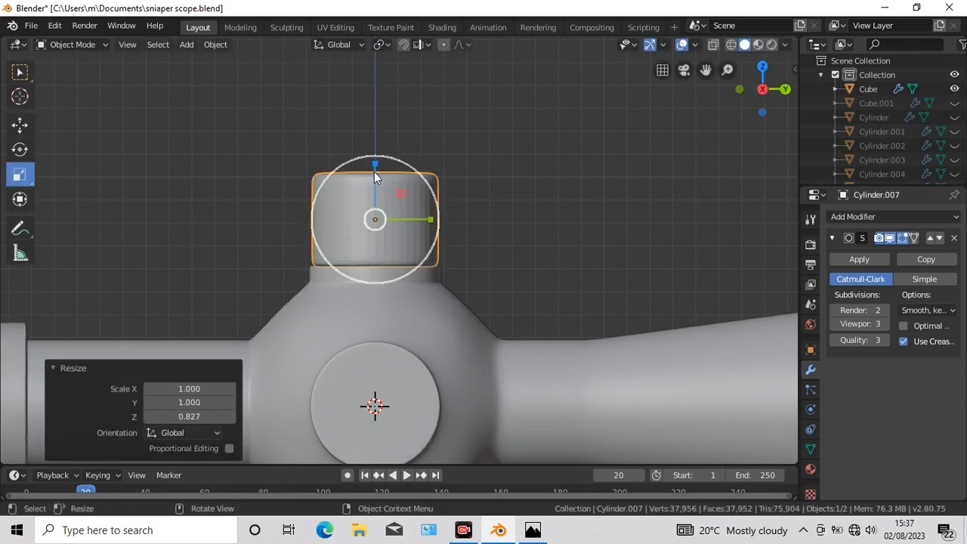
Hide the housing, shade the turret cylinder smooth and enable Auto Smooth at 30°.
{"action": "left_click", "coordinate": [954, 90]}
{"action": "right_click", "coordinate": [347, 208]}
{"action": "left_click", "coordinate": [330, 206]}
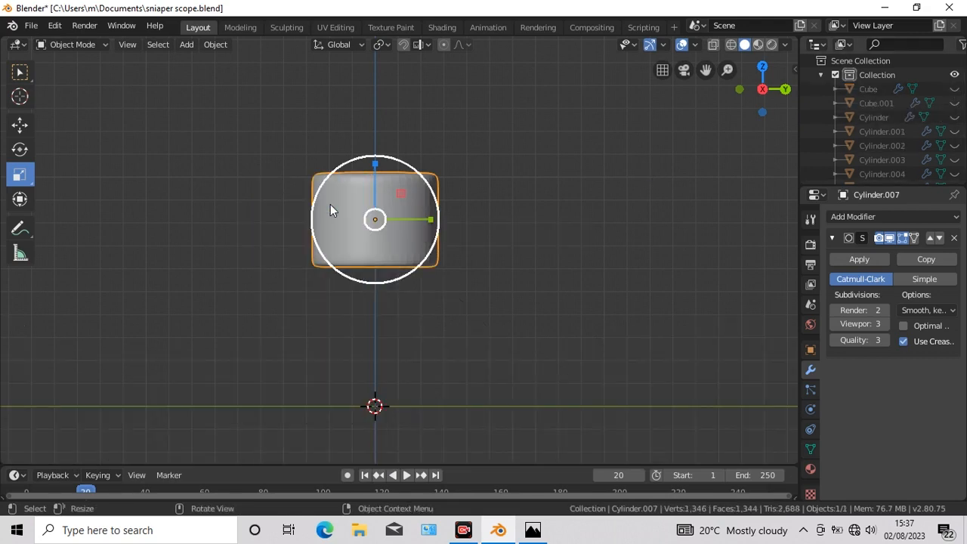
{"action": "left_click", "coordinate": [811, 447]}
{"action": "left_click", "coordinate": [850, 476]}
Inset the turret's bottom face with zero thickness to sharpen its lower edge.
{"action": "middle_click_drag", "start_coordinate": [527, 320], "coordinate": [214, 138]}
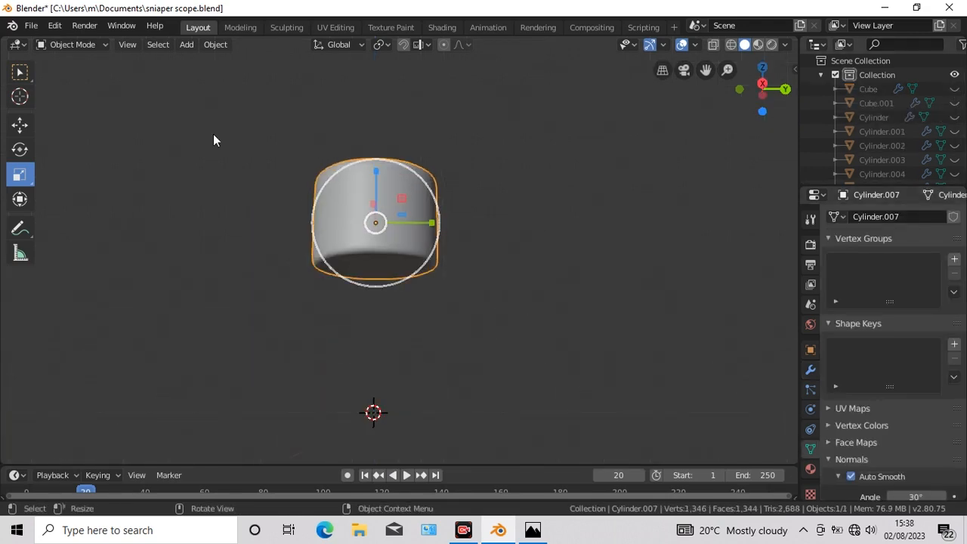
{"action": "key", "text": "Tab"}
{"action": "left_click", "coordinate": [147, 44]}
{"action": "left_click", "coordinate": [20, 77]}
{"action": "left_click", "coordinate": [376, 266]}
{"action": "left_click", "coordinate": [349, 45]}
{"action": "left_click", "coordinate": [374, 111]}
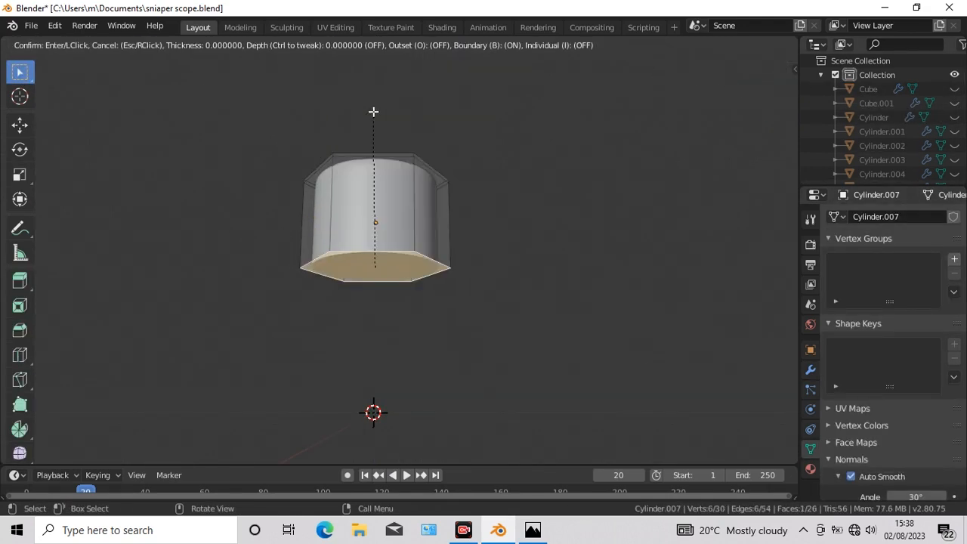
{"action": "left_click", "coordinate": [373, 110]}
Inset the turret's top face by 0.4193 m and raise the inner face 0.0556 m along Z.
{"action": "key", "text": "KP_3"}
{"action": "middle_click_drag", "start_coordinate": [542, 340], "coordinate": [591, 258]}
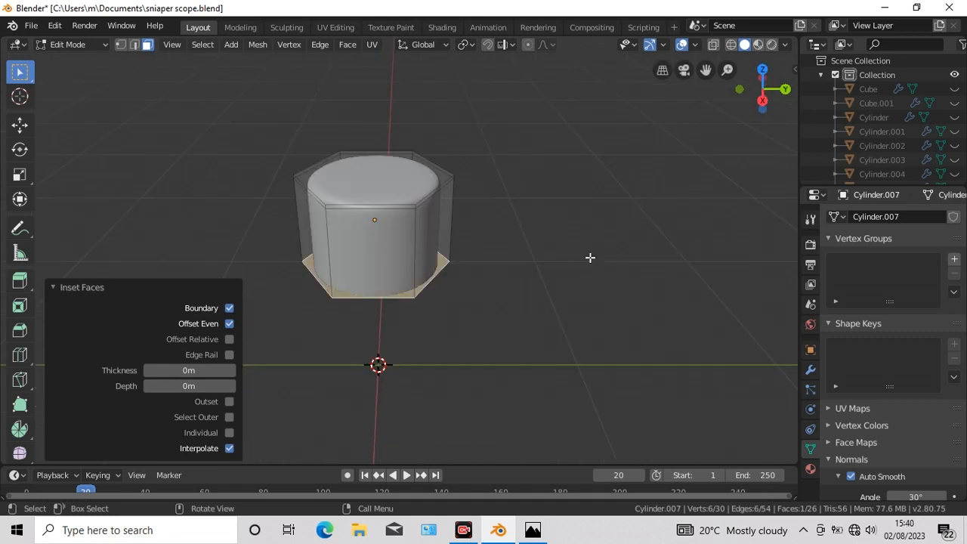
{"action": "left_click", "coordinate": [370, 181]}
{"action": "key", "text": "i"}
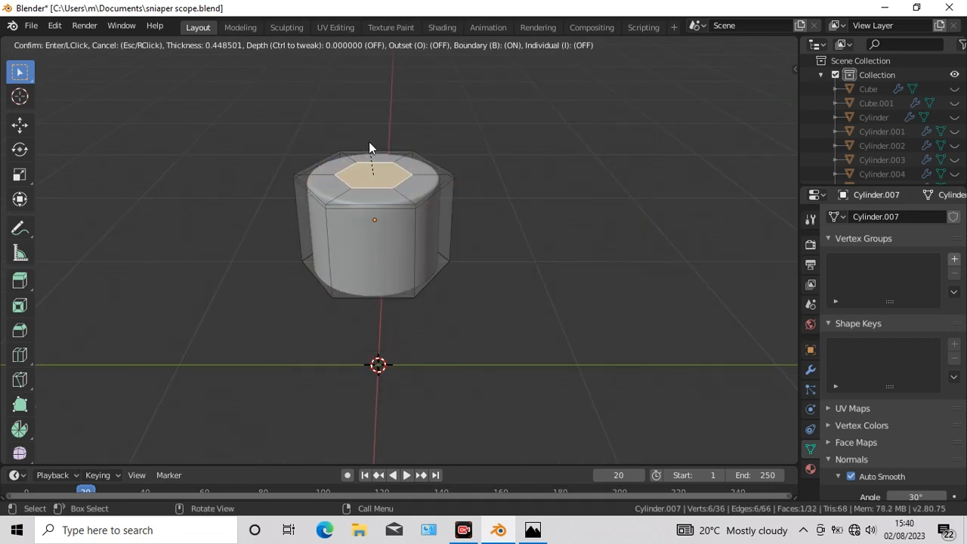
{"action": "left_click", "coordinate": [369, 142]}
{"action": "middle_click_drag", "start_coordinate": [581, 251], "coordinate": [614, 386]}
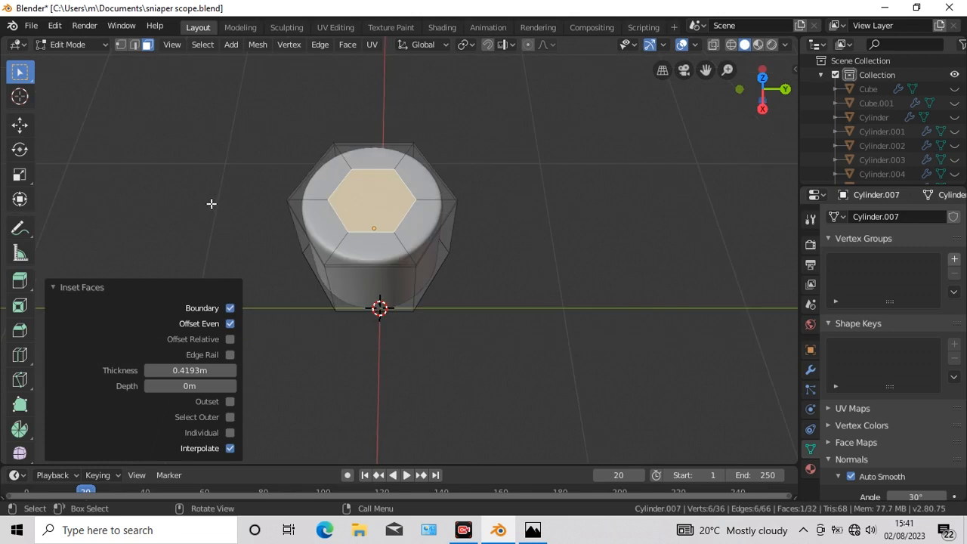
{"action": "left_click", "coordinate": [20, 354]}
{"action": "left_click_drag", "start_coordinate": [344, 244], "coordinate": [338, 240]}
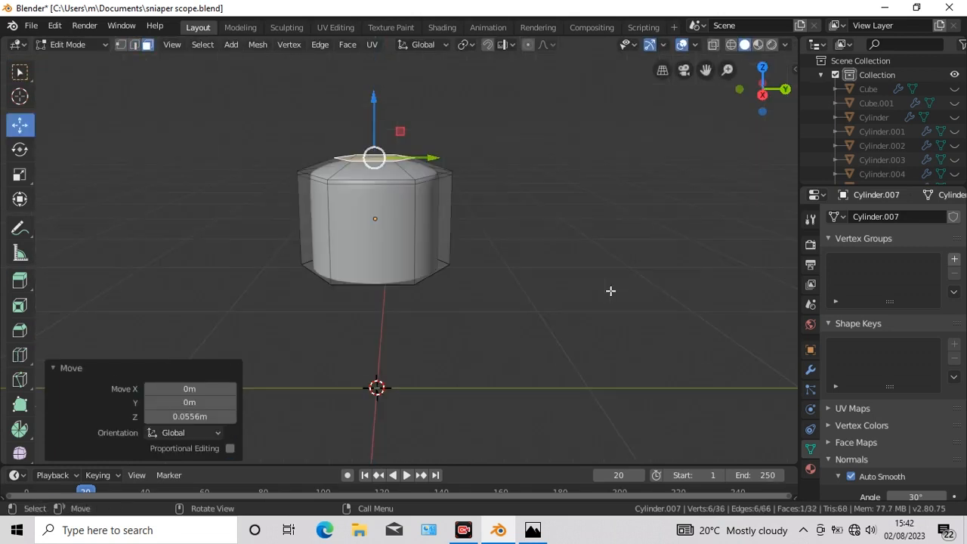
{"action": "middle_click_drag", "start_coordinate": [612, 292], "coordinate": [612, 325]}
Cut a series of closely spaced edge loops around the turret's sloped top ring, including one set of three cuts.
{"action": "left_click", "coordinate": [20, 354]}
{"action": "left_click_drag", "start_coordinate": [341, 225], "coordinate": [338, 231]}
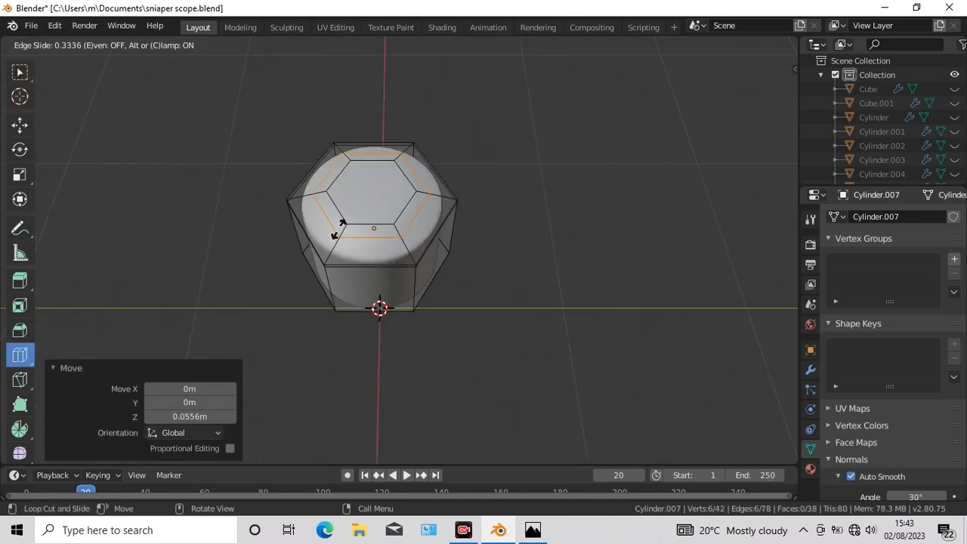
{"action": "right_click", "coordinate": [338, 229]}
{"action": "left_click", "coordinate": [234, 339]}
{"action": "left_click", "coordinate": [234, 340]}
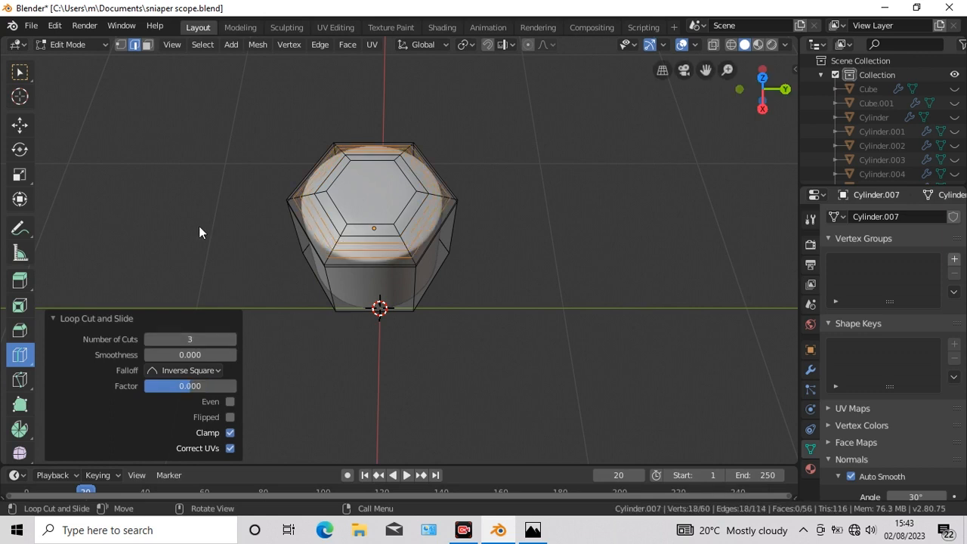
{"action": "left_click", "coordinate": [331, 251]}
{"action": "left_click", "coordinate": [339, 239]}
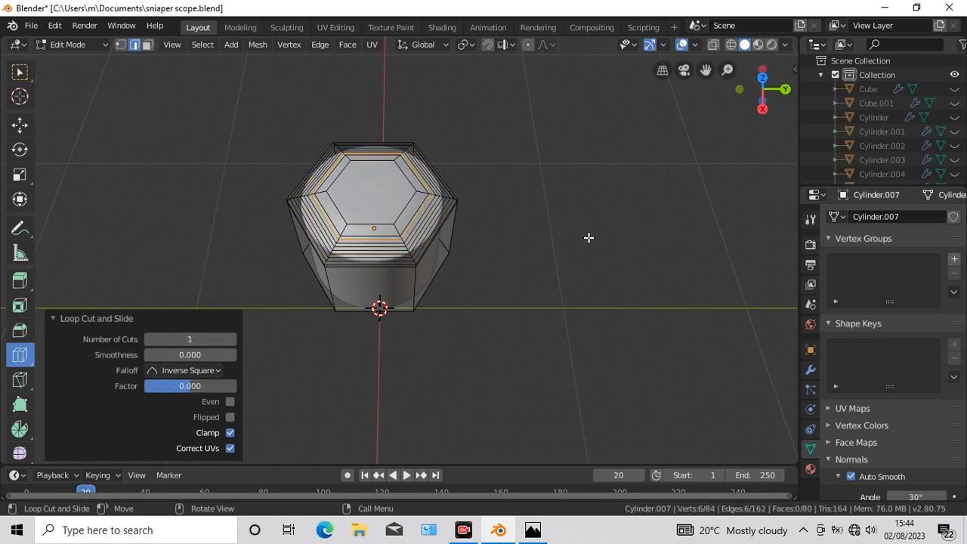
Select alternate edge loops on the turret's sloped top ring and raise them 0.0214 m along Z to form ridges.
{"action": "scroll", "coordinate": [364, 246], "scroll_direction": "up", "scroll_amount": 3}
{"action": "left_click", "coordinate": [202, 44]}
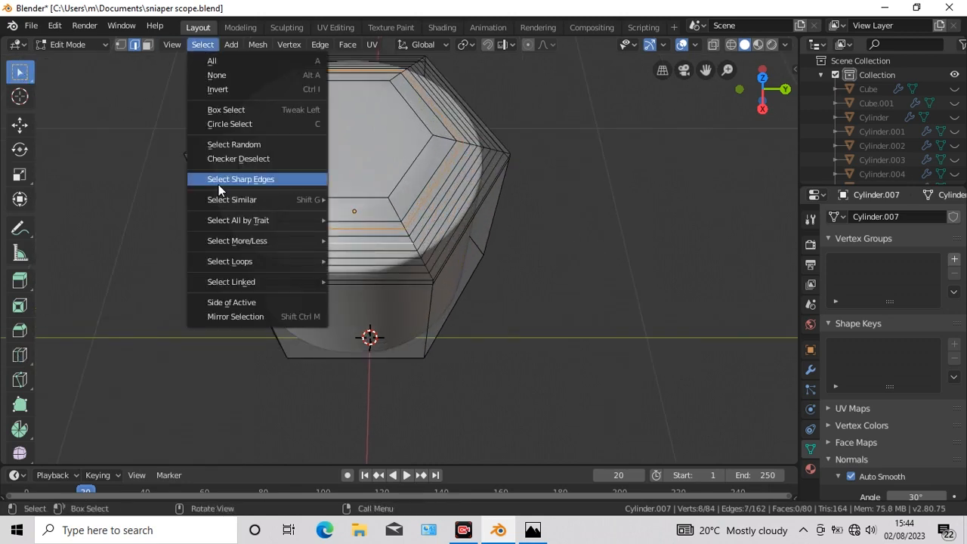
{"action": "mouse_move", "coordinate": [226, 262]}
{"action": "left_click", "coordinate": [372, 261]}
{"action": "left_click", "coordinate": [203, 44]}
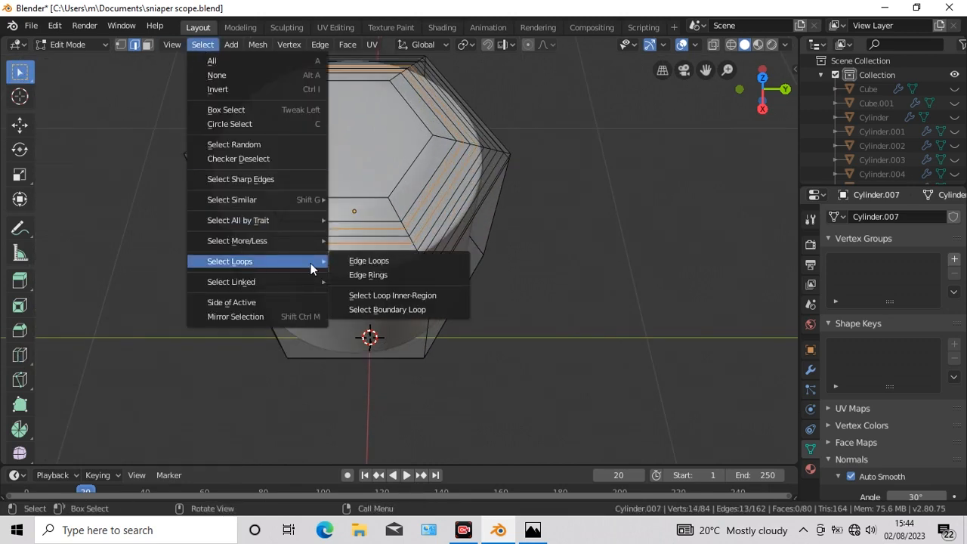
{"action": "left_click", "coordinate": [363, 260]}
{"action": "left_click", "coordinate": [202, 43]}
{"action": "left_click", "coordinate": [363, 259]}
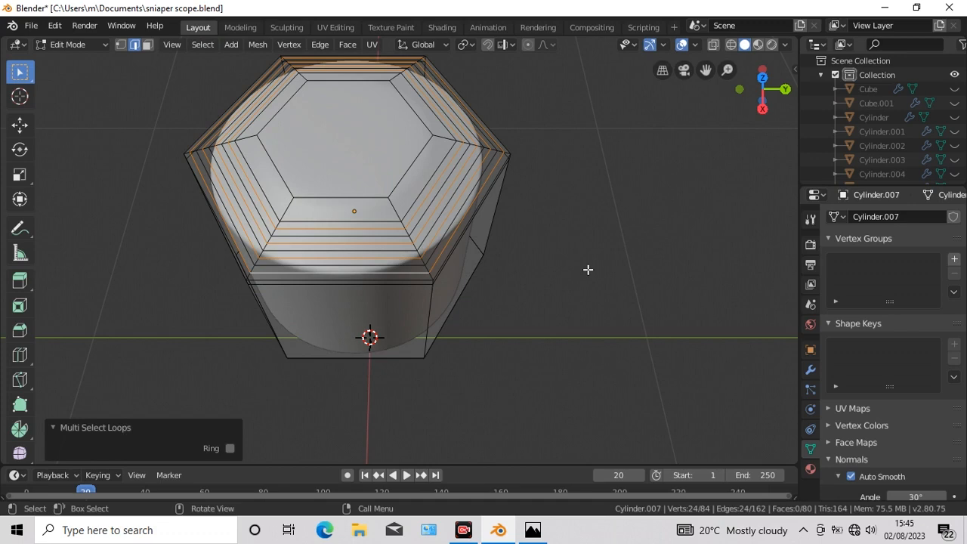
{"action": "left_click", "coordinate": [20, 124]}
{"action": "left_click_drag", "start_coordinate": [344, 112], "coordinate": [337, 96]}
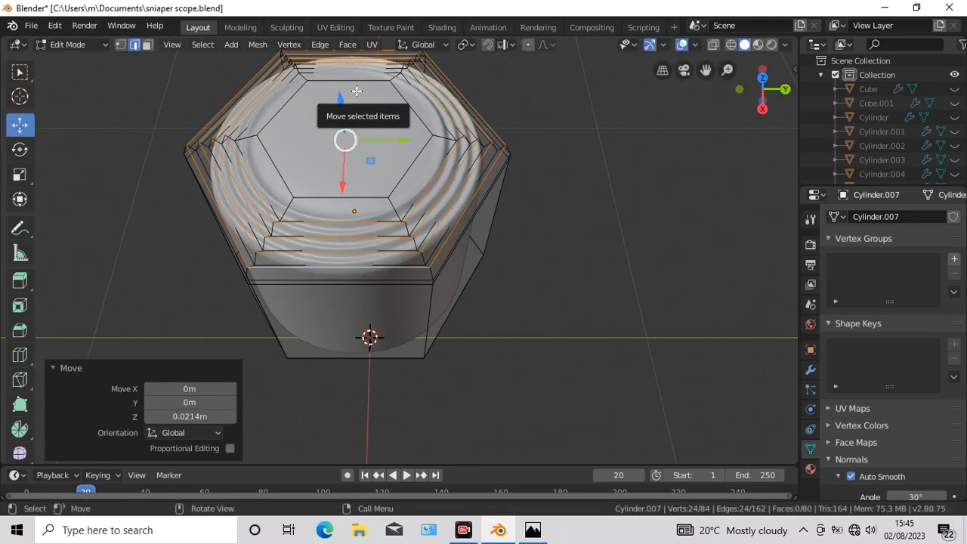
{"action": "scroll", "coordinate": [617, 271], "scroll_direction": "down", "scroll_amount": 3}
{"action": "key", "text": "Tab"}
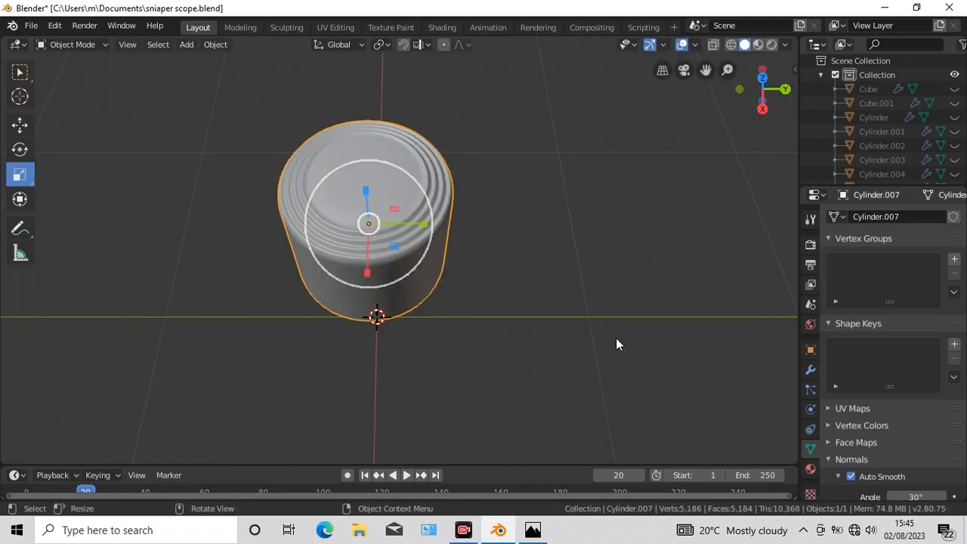
Inset the turret's central top face with zero thickness and raise it 0.0345 m along Z.
{"action": "key", "text": "Tab"}
{"action": "left_click", "coordinate": [147, 45]}
{"action": "left_click", "coordinate": [19, 72]}
{"action": "left_click", "coordinate": [362, 178]}
{"action": "left_click", "coordinate": [348, 46]}
{"action": "left_click", "coordinate": [371, 110]}
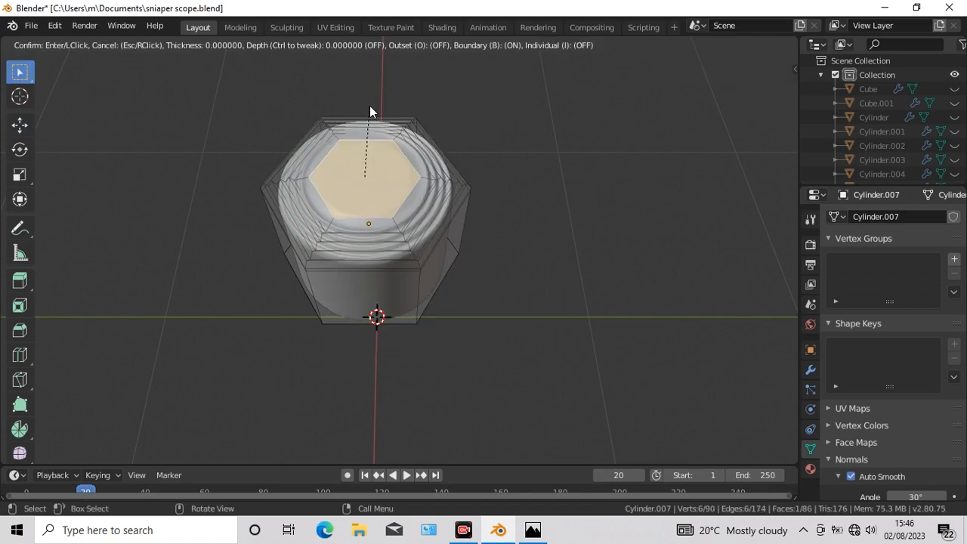
{"action": "left_click", "coordinate": [371, 111]}
{"action": "left_click", "coordinate": [20, 125]}
{"action": "left_click_drag", "start_coordinate": [361, 141], "coordinate": [362, 133]}
Inset the raised top face to a smaller hexagon, inset that with zero thickness and raise it slightly along Z.
{"action": "key", "text": "i"}
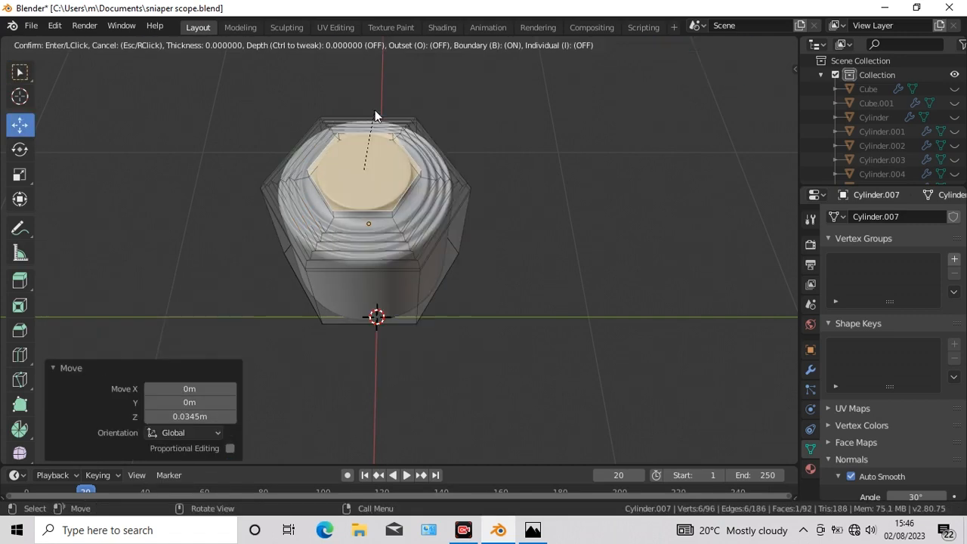
{"action": "left_click", "coordinate": [376, 126]}
{"action": "left_click", "coordinate": [349, 45]}
{"action": "left_click", "coordinate": [367, 111]}
{"action": "left_click", "coordinate": [367, 112]}
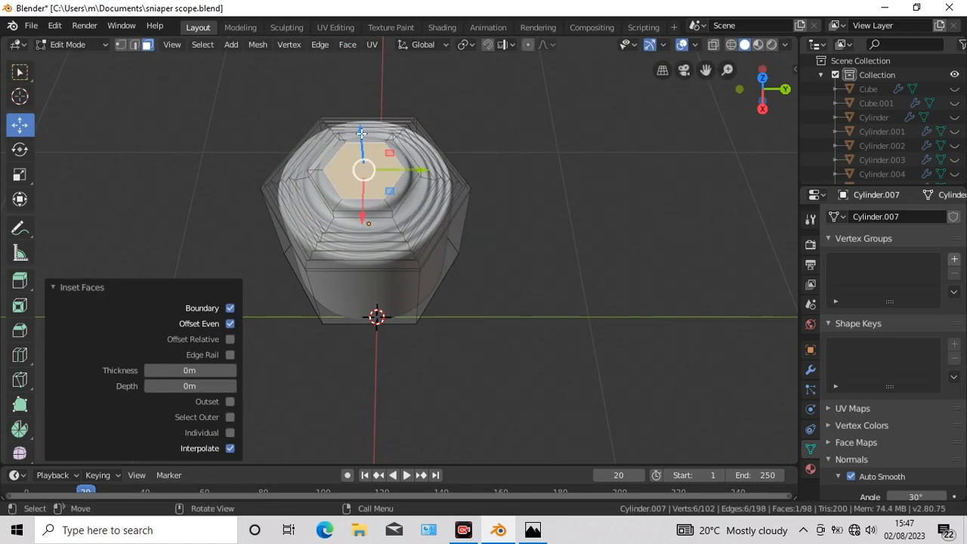
{"action": "left_click_drag", "start_coordinate": [361, 133], "coordinate": [360, 127]}
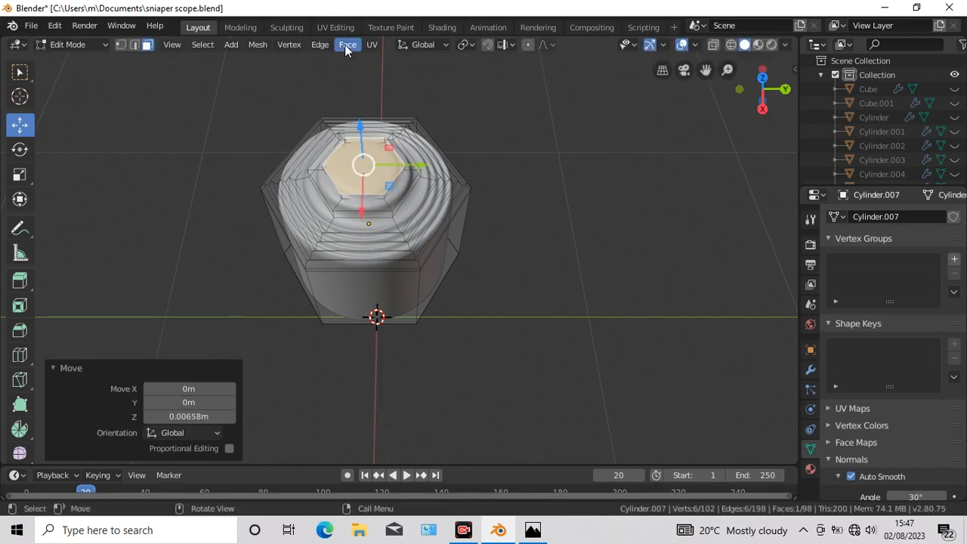
Inset the uppermost face with zero thickness and scale the new face to about 0.44.
{"action": "left_click", "coordinate": [347, 45]}
{"action": "left_click", "coordinate": [367, 111]}
{"action": "left_click", "coordinate": [368, 113]}
{"action": "left_click", "coordinate": [20, 174]}
{"action": "key", "text": "s"}
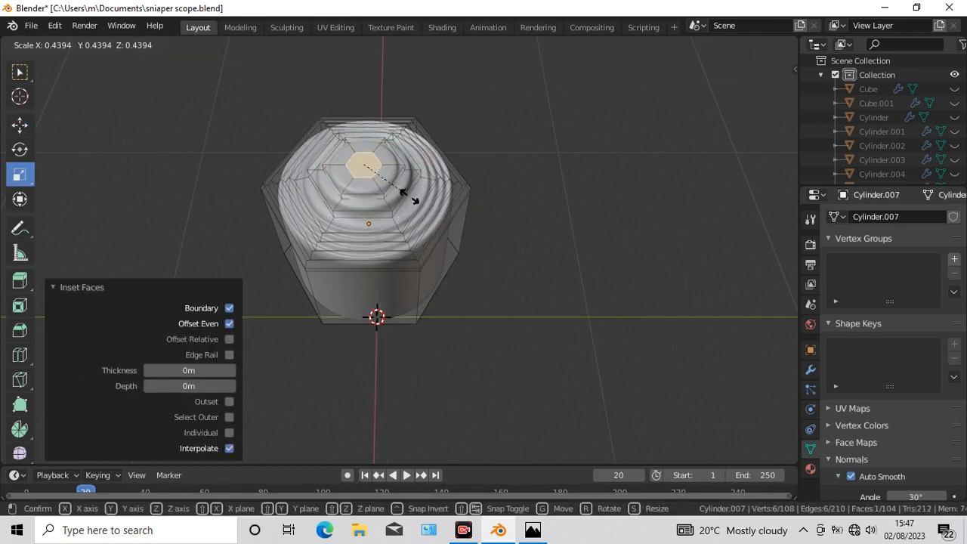
{"action": "left_click", "coordinate": [414, 201]}
Inset the small central face with zero thickness, raise it 0.0163 m along Z and save the file.
{"action": "left_click", "coordinate": [347, 46]}
{"action": "left_click", "coordinate": [367, 111]}
{"action": "left_click", "coordinate": [367, 112]}
{"action": "left_click", "coordinate": [20, 124]}
{"action": "left_click_drag", "start_coordinate": [360, 127], "coordinate": [360, 121]}
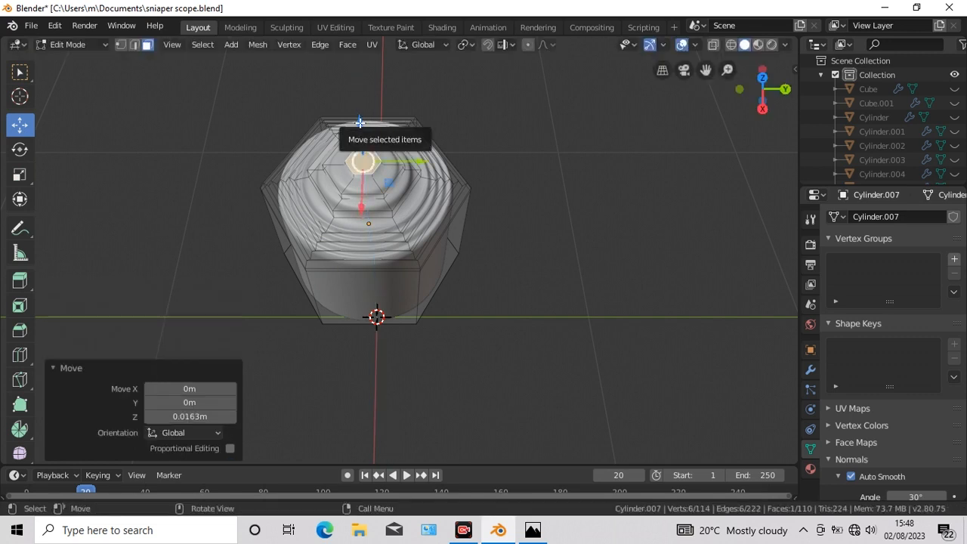
{"action": "left_click", "coordinate": [31, 25]}
{"action": "left_click", "coordinate": [46, 118]}
Add supporting edge loops to the turret's stepped top and just below its rim to sharpen the edges.
{"action": "key", "text": "KP_3"}
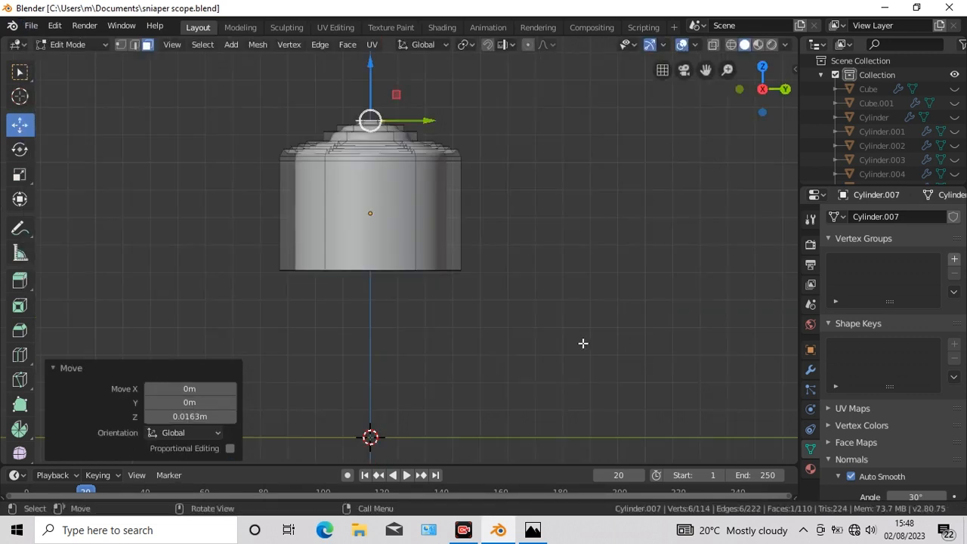
{"action": "left_click_drag", "start_coordinate": [706, 69], "coordinate": [718, 129]}
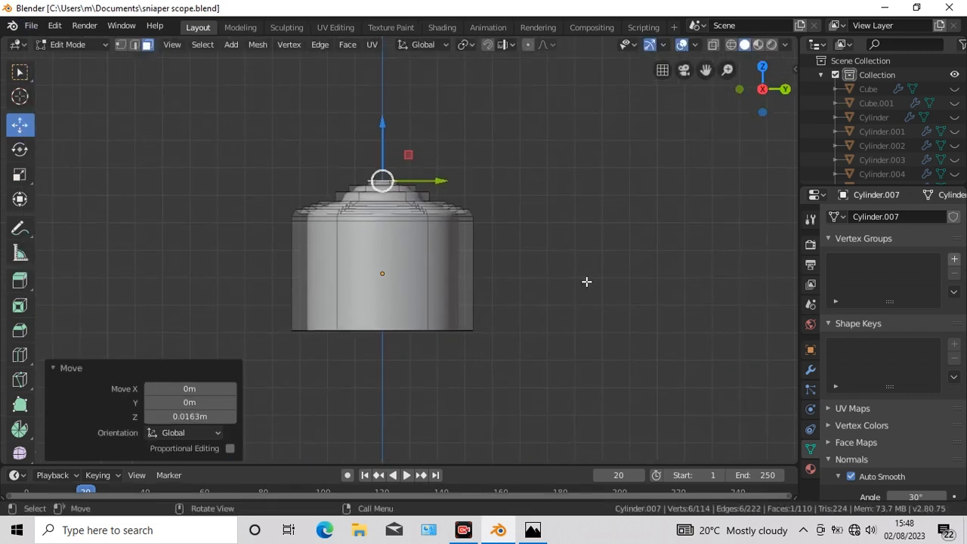
{"action": "scroll", "coordinate": [585, 281], "scroll_direction": "up", "scroll_amount": 4}
{"action": "left_click_drag", "start_coordinate": [706, 70], "coordinate": [722, 124]}
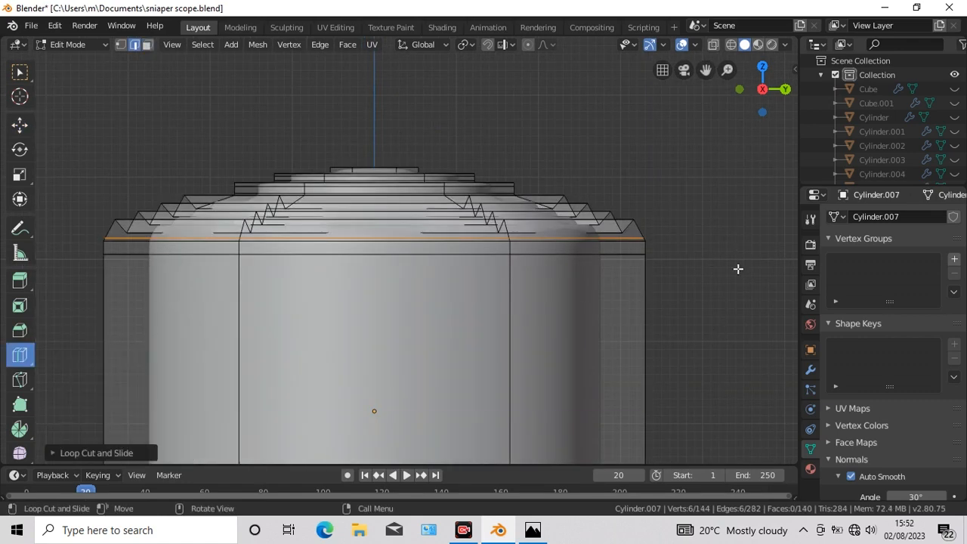
{"action": "key", "text": "Tab"}
{"action": "middle_click_drag", "start_coordinate": [711, 225], "coordinate": [705, 267]}
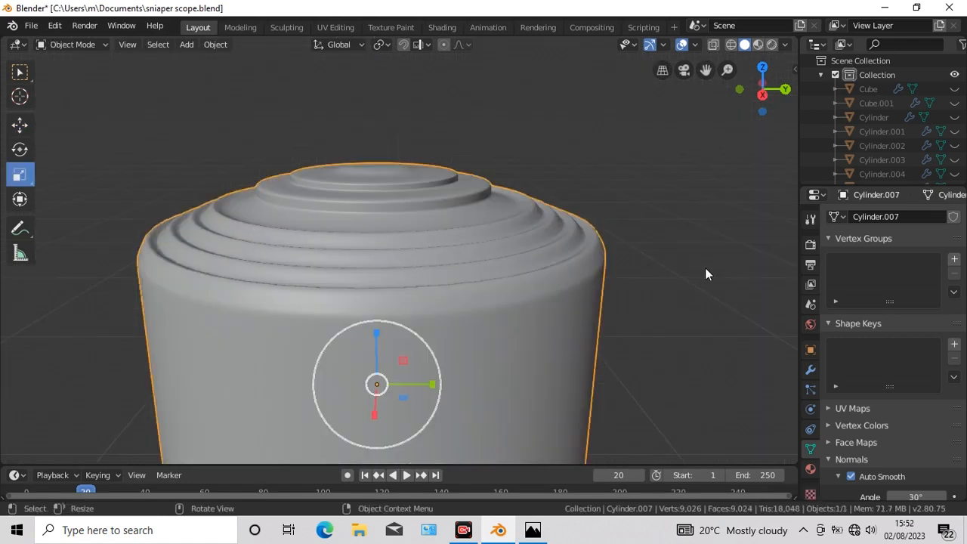
{"action": "key", "text": "Tab"}
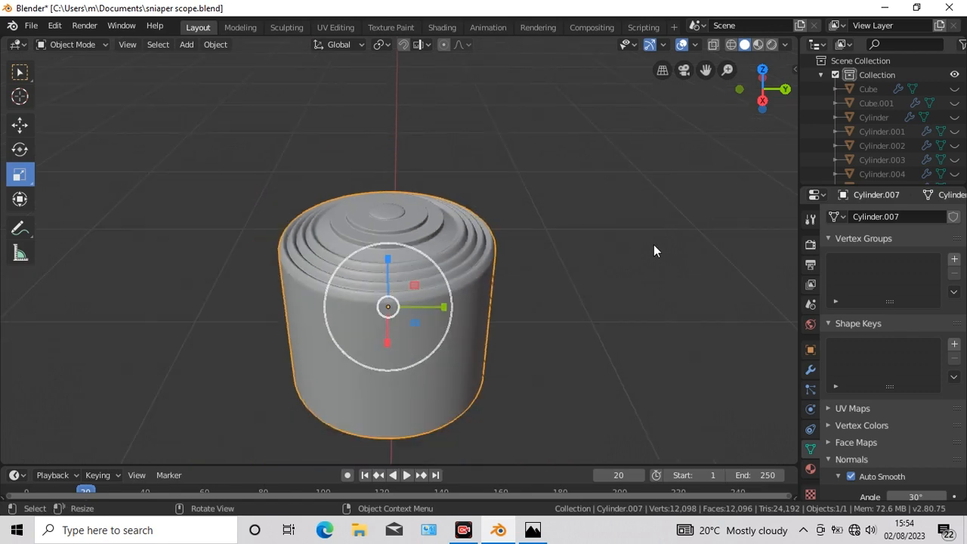
Add a 48-vertex cylinder with 1 m radius and 2 m depth.
{"action": "key", "text": "KP_3"}
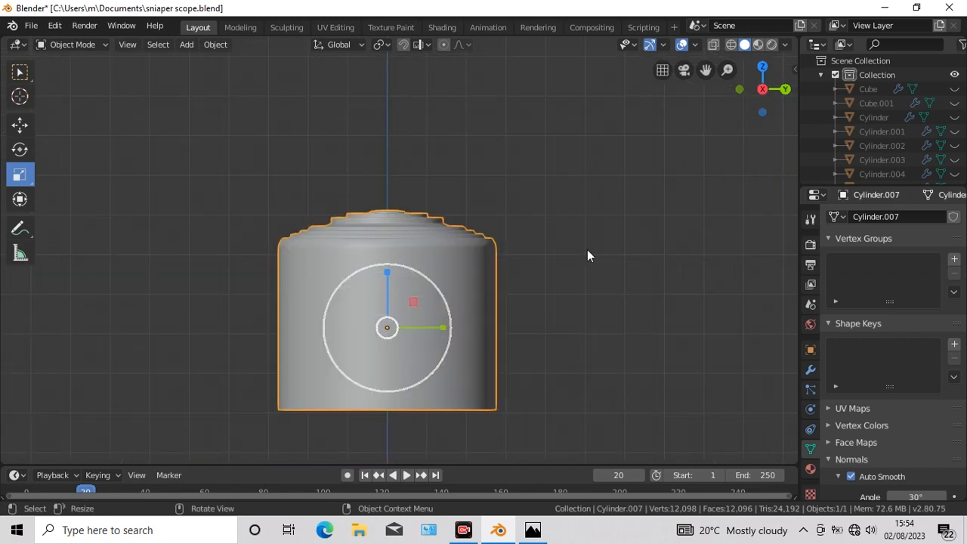
{"action": "scroll", "coordinate": [588, 256], "scroll_direction": "down", "scroll_amount": 2}
{"action": "key", "text": "shift+a"}
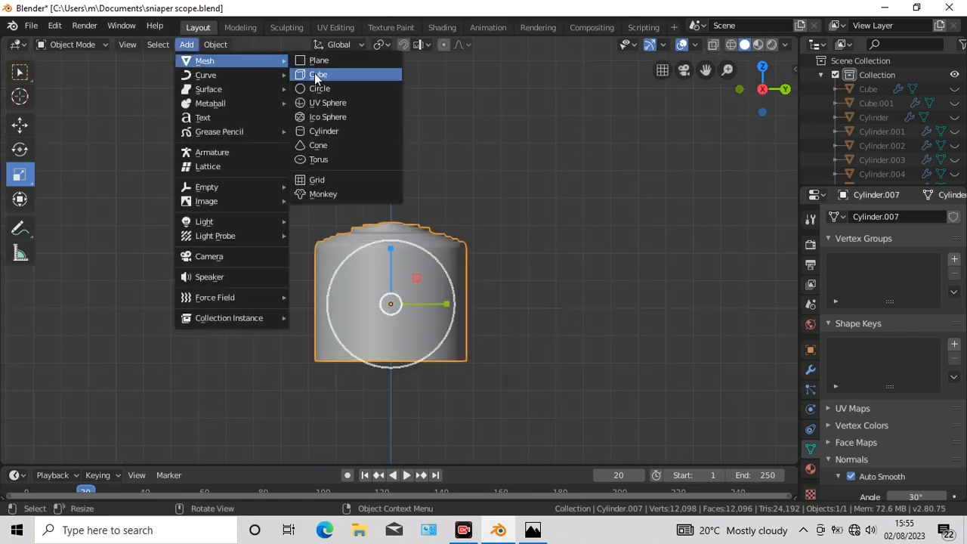
{"action": "left_click", "coordinate": [323, 133]}
{"action": "left_click", "coordinate": [53, 453]}
{"action": "left_click", "coordinate": [191, 283]}
{"action": "type", "text": "4"}
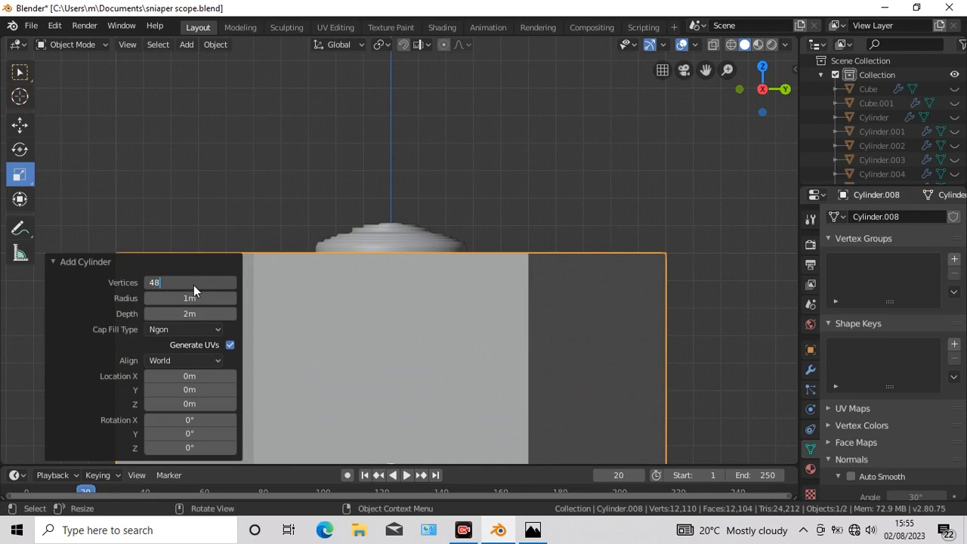
{"action": "type", "text": "8"}
{"action": "key", "text": "Return"}
Scale the 48-sided cylinder to slightly wider than the turret, flatten it along Z and raise it around the turret's upper body.
{"action": "key", "text": "s"}
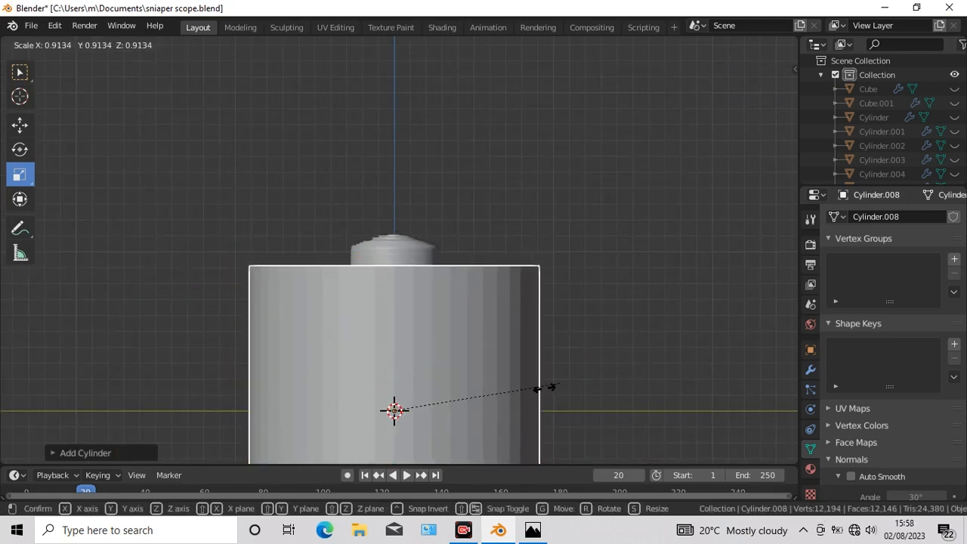
{"action": "left_click", "coordinate": [461, 421]}
{"action": "left_click_drag", "start_coordinate": [396, 356], "coordinate": [393, 389]}
{"action": "left_click", "coordinate": [19, 124]}
{"action": "left_click_drag", "start_coordinate": [393, 337], "coordinate": [389, 208]}
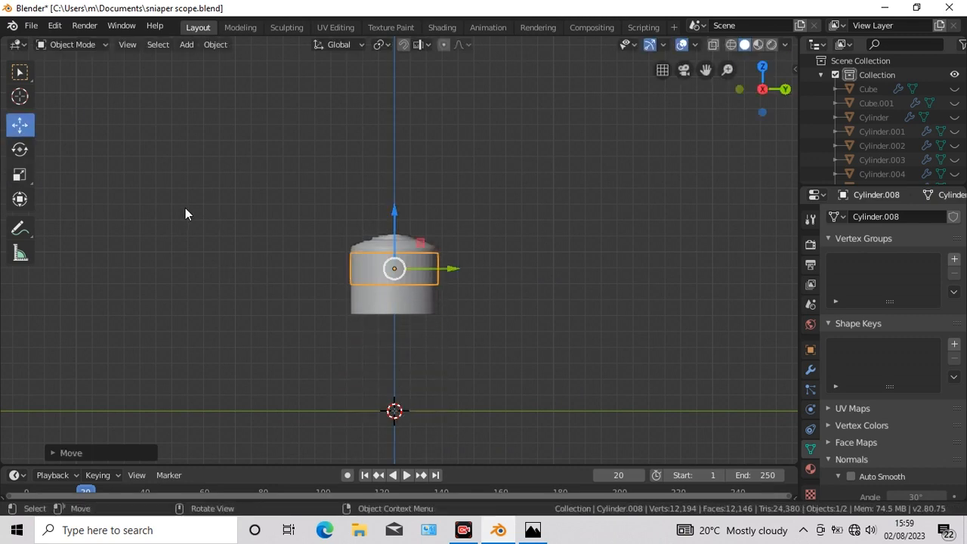
Scale the 48-sided ring up slightly so it sits just outside the turret body.
{"action": "scroll", "coordinate": [511, 302], "scroll_direction": "up", "scroll_amount": 3}
{"action": "left_click", "coordinate": [20, 176]}
{"action": "key", "text": "s"}
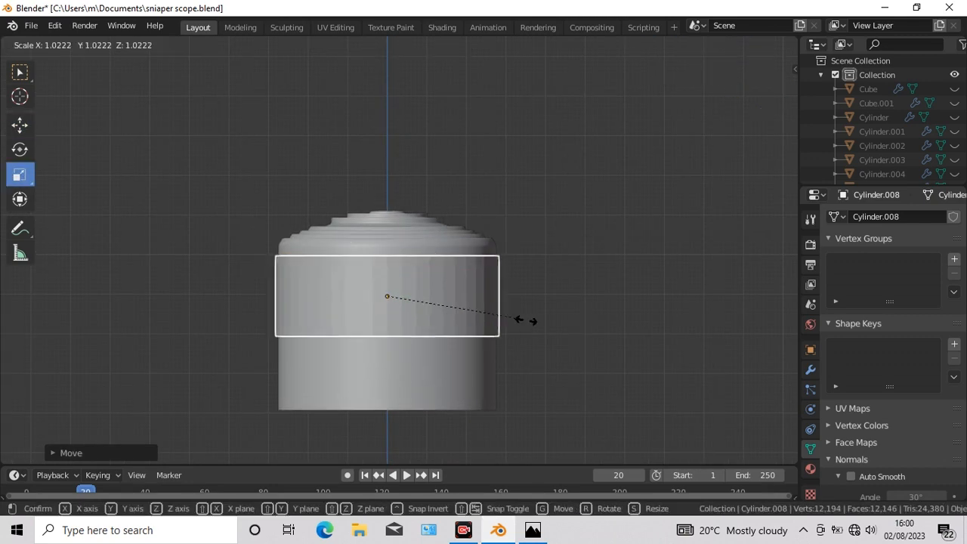
{"action": "left_click", "coordinate": [527, 321]}
Add two horizontal edge loops around the ring and scale them closer together along Z.
{"action": "key", "text": "Tab"}
{"action": "key", "text": "3"}
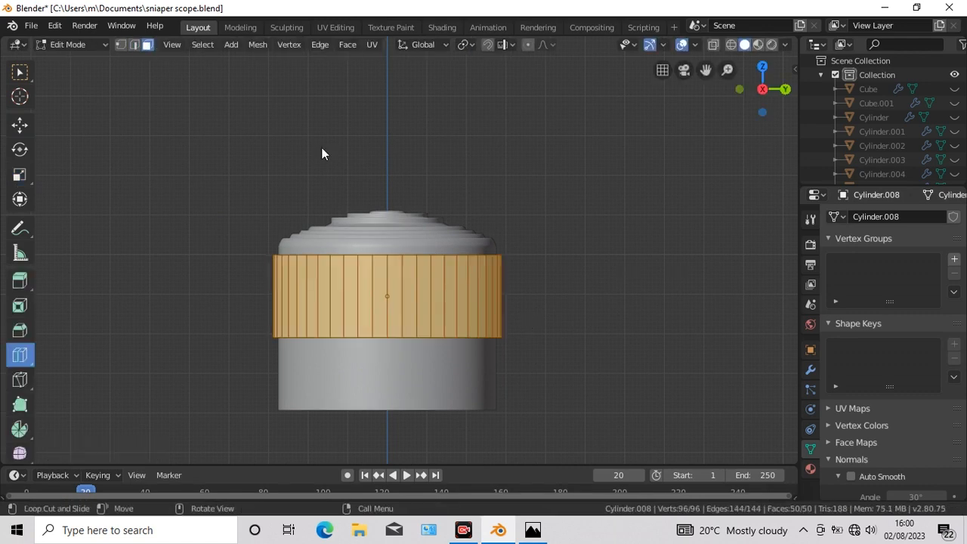
{"action": "left_click", "coordinate": [387, 299]}
{"action": "left_click", "coordinate": [54, 454]}
{"action": "left_click", "coordinate": [233, 339]}
{"action": "left_click", "coordinate": [54, 318]}
{"action": "left_click", "coordinate": [19, 175]}
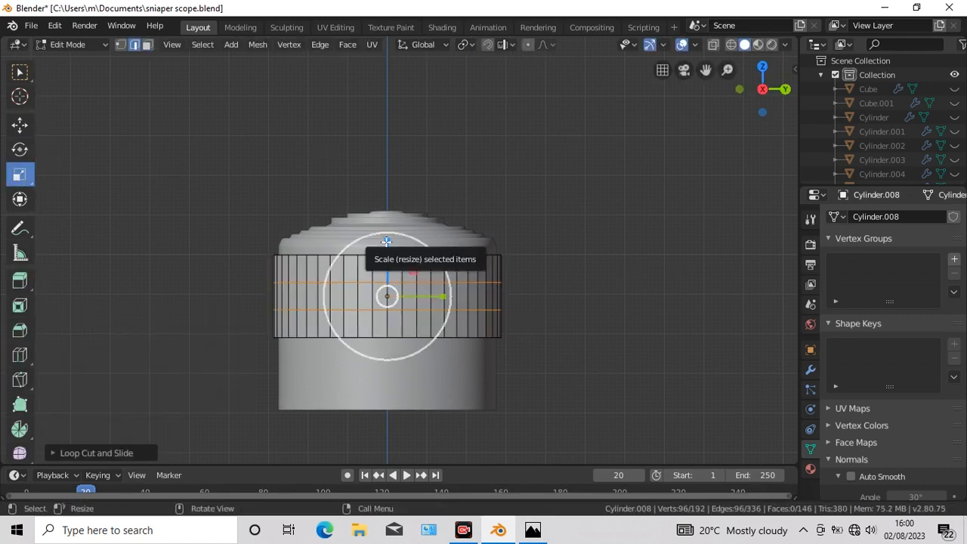
{"action": "left_click_drag", "start_coordinate": [386, 242], "coordinate": [386, 263]}
{"action": "key", "text": "alt+a"}
Inset the ring's upper and lower face bands individually by about 0.033, and inset them again with zero thickness.
{"action": "key", "text": "alt+z"}
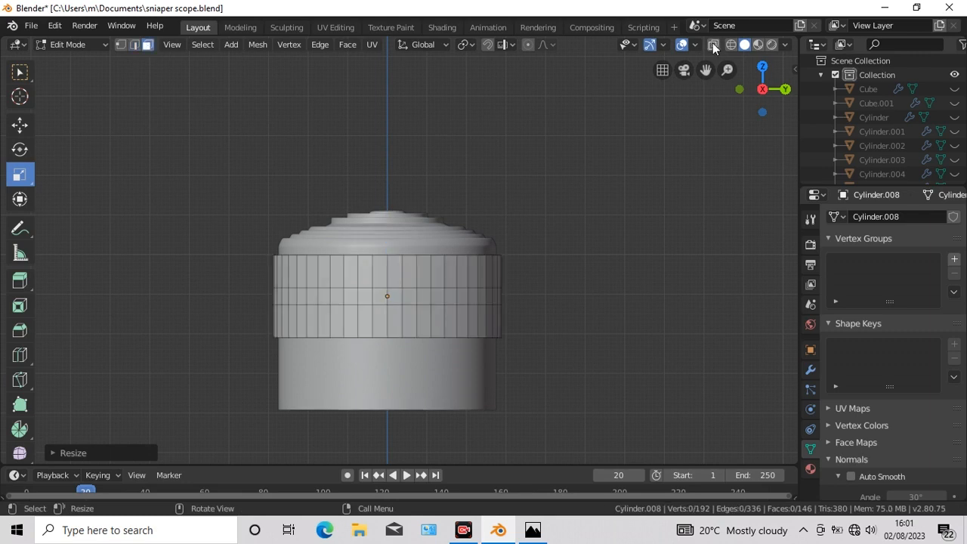
{"action": "key", "text": "3"}
{"action": "key", "text": "w"}
{"action": "left_click_drag", "start_coordinate": [442, 273], "coordinate": [506, 281]}
{"action": "left_click_drag", "start_coordinate": [270, 313], "coordinate": [521, 332], "text": "shift"}
{"action": "key", "text": "i"}
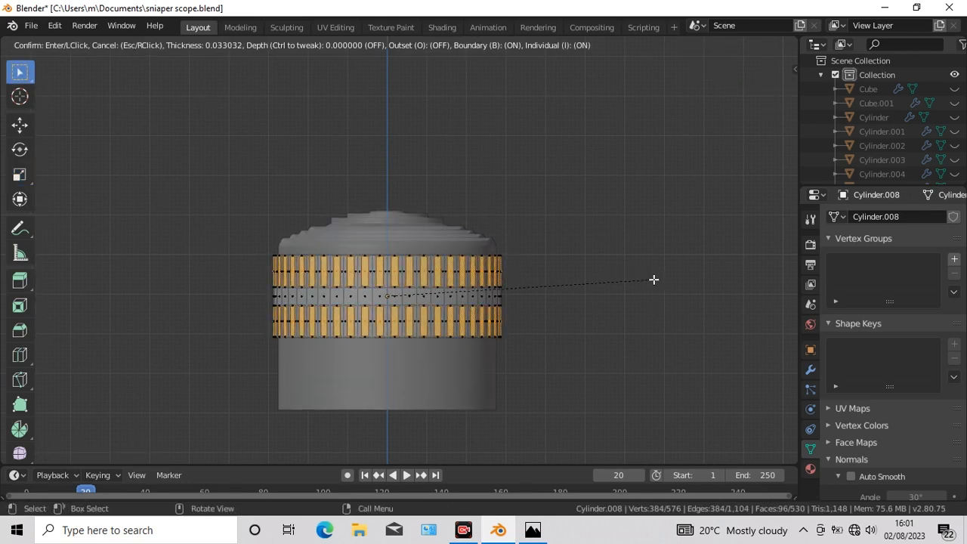
{"action": "left_click", "coordinate": [654, 280]}
{"action": "key", "text": "i"}
{"action": "key", "text": "Escape"}
Scale the inset faces outward into raised ribs and reduce them slightly along Z.
{"action": "key", "text": "shift+space"}
{"action": "key", "text": "s"}
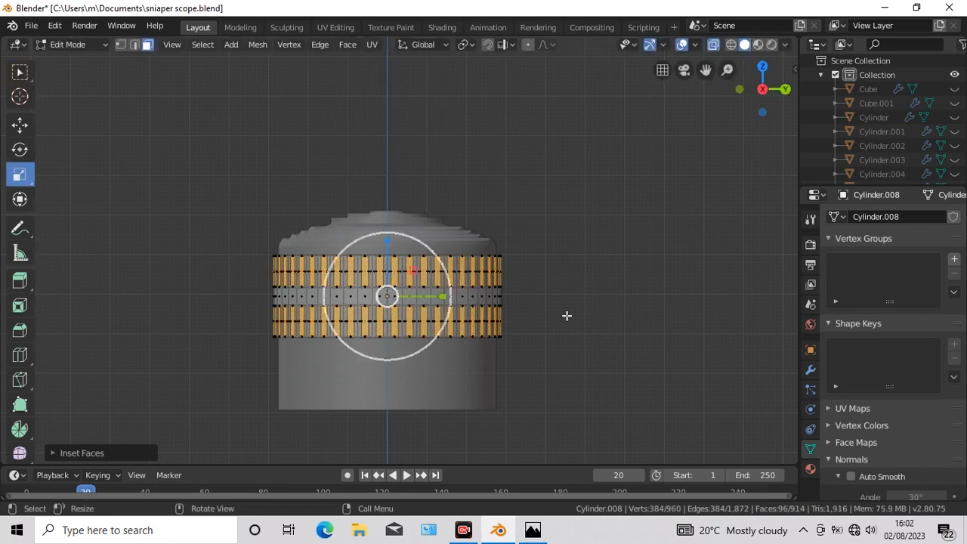
{"action": "key", "text": "s"}
{"action": "left_click", "coordinate": [577, 320]}
{"action": "left_click_drag", "start_coordinate": [387, 239], "coordinate": [388, 246]}
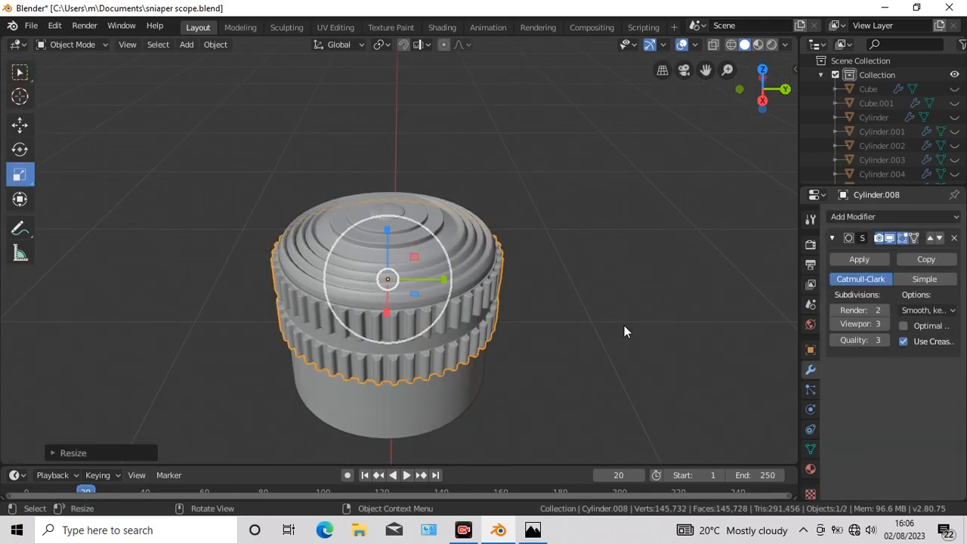
Add a text object aligned to the side view and scale it to 0.176.
{"action": "left_click", "coordinate": [604, 288]}
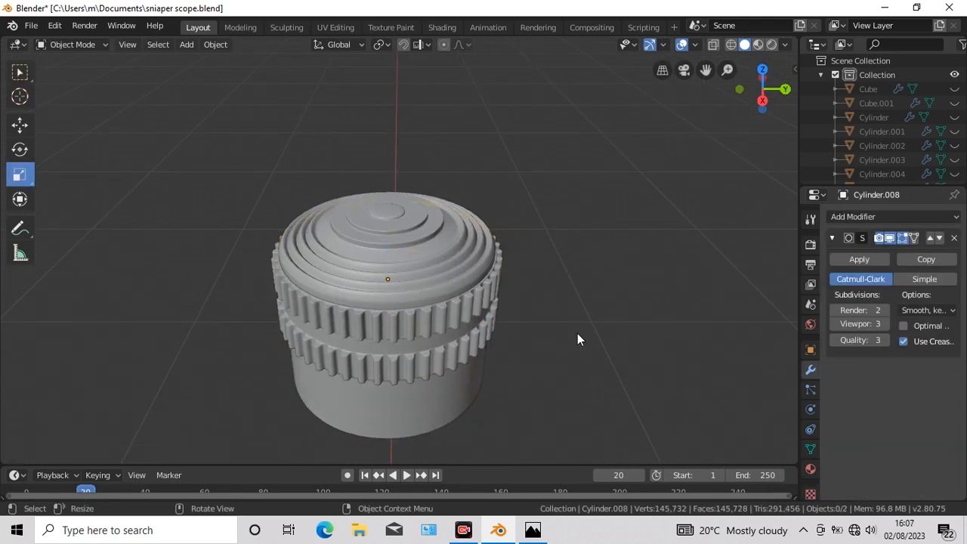
{"action": "key", "text": "KP_1"}
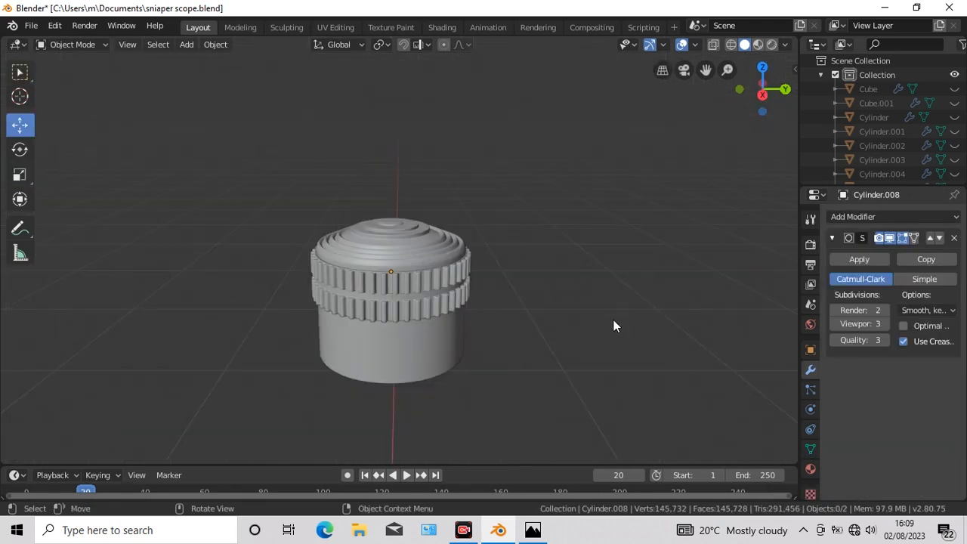
{"action": "key", "text": "KP_1"}
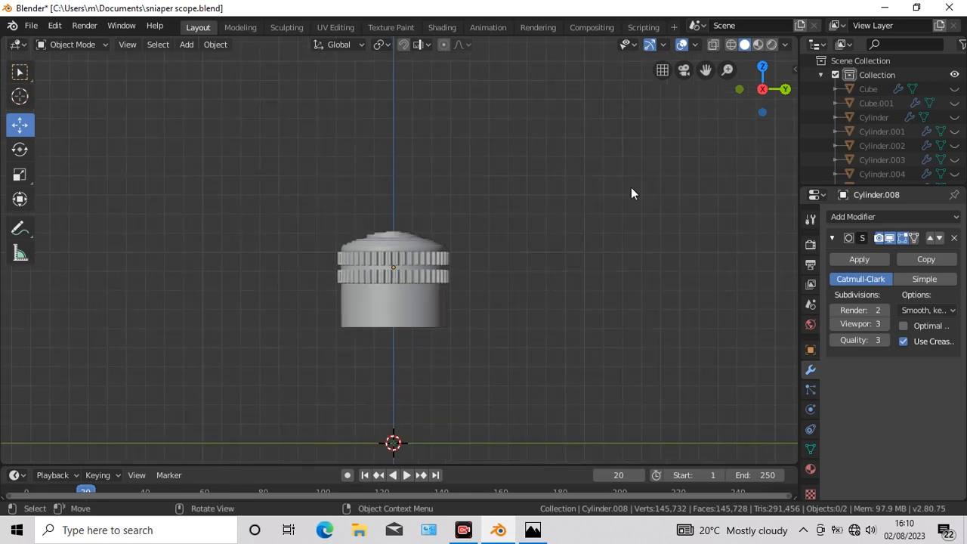
{"action": "left_click", "coordinate": [186, 46]}
{"action": "left_click", "coordinate": [257, 116]}
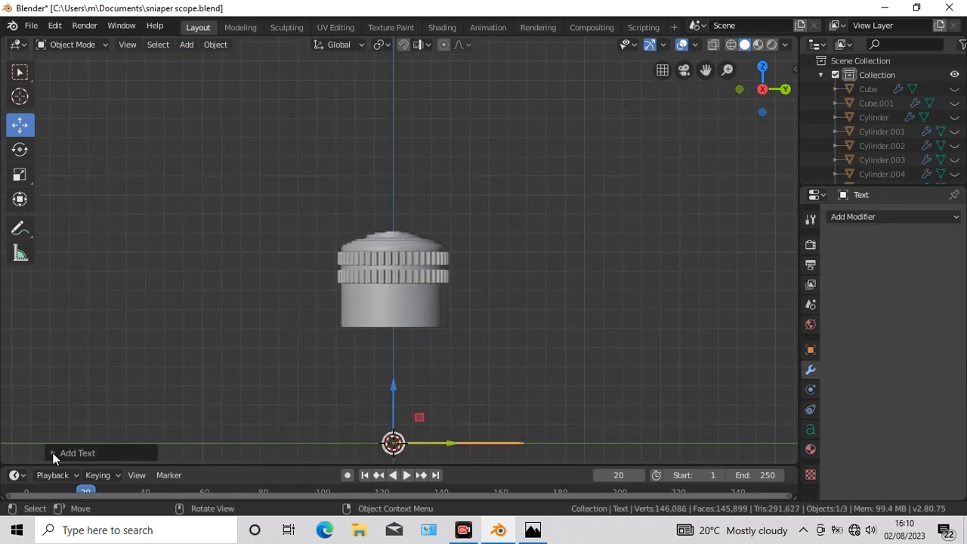
{"action": "left_click", "coordinate": [52, 452]}
{"action": "left_click", "coordinate": [218, 360]}
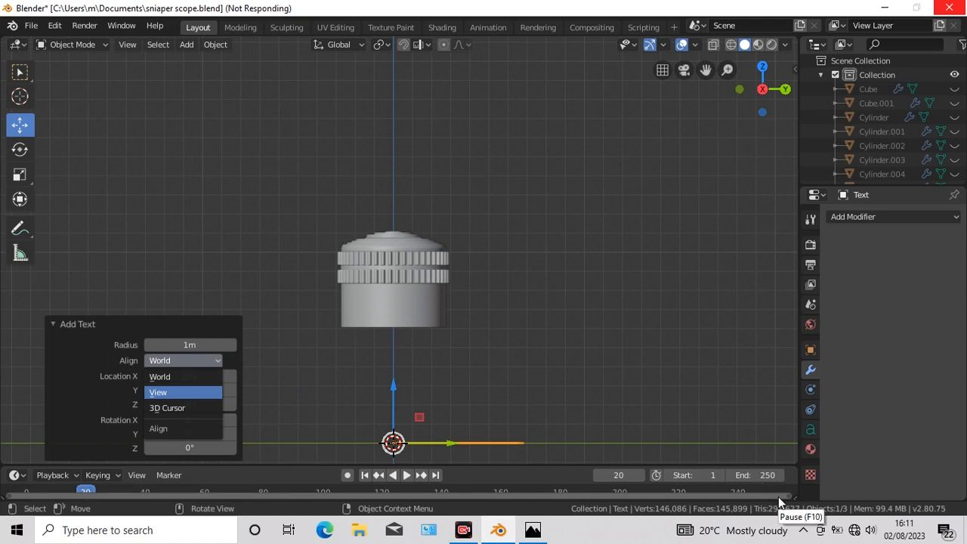
{"action": "key", "text": "s"}
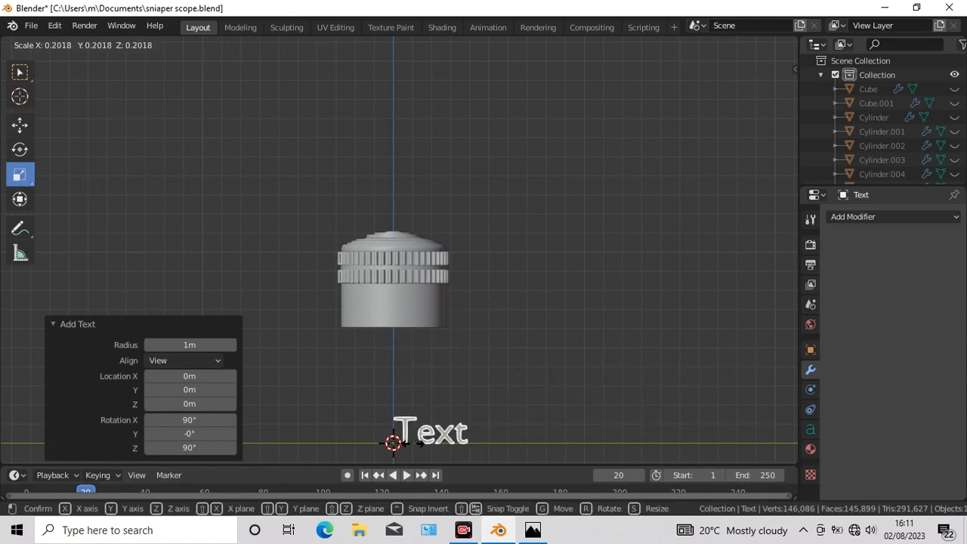
{"action": "left_click", "coordinate": [407, 439]}
{"action": "left_click_drag", "start_coordinate": [706, 69], "coordinate": [702, 25]}
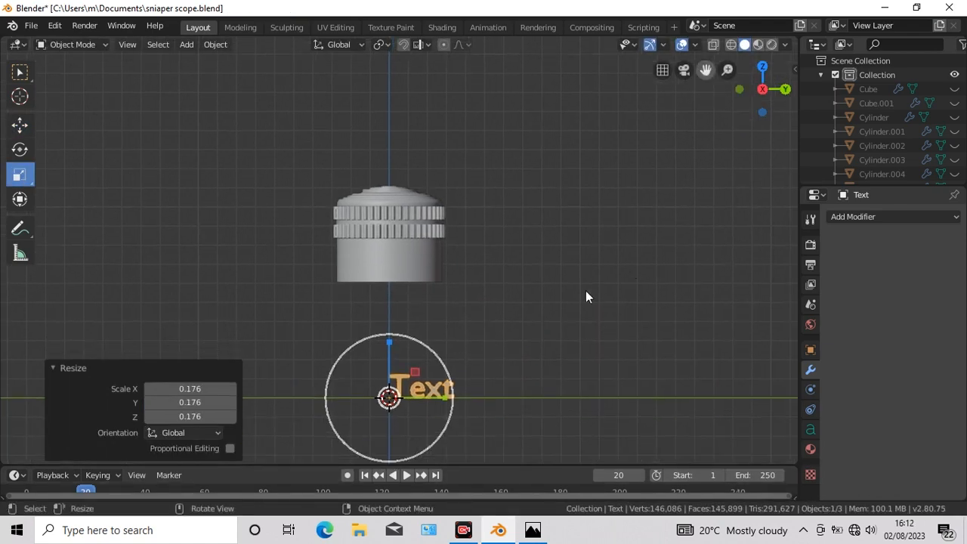
Replace the default text with the numbers 1 to 20 separated by spaces.
{"action": "key", "text": "Tab"}
{"action": "key", "text": "BackSpace"}
{"action": "key", "text": "BackSpace"}
{"action": "key", "text": "BackSpace"}
{"action": "key", "text": "BackSpace"}
{"action": "type", "text": "1 2 3 4 5 6 7 8 9 10 11 12 13"}
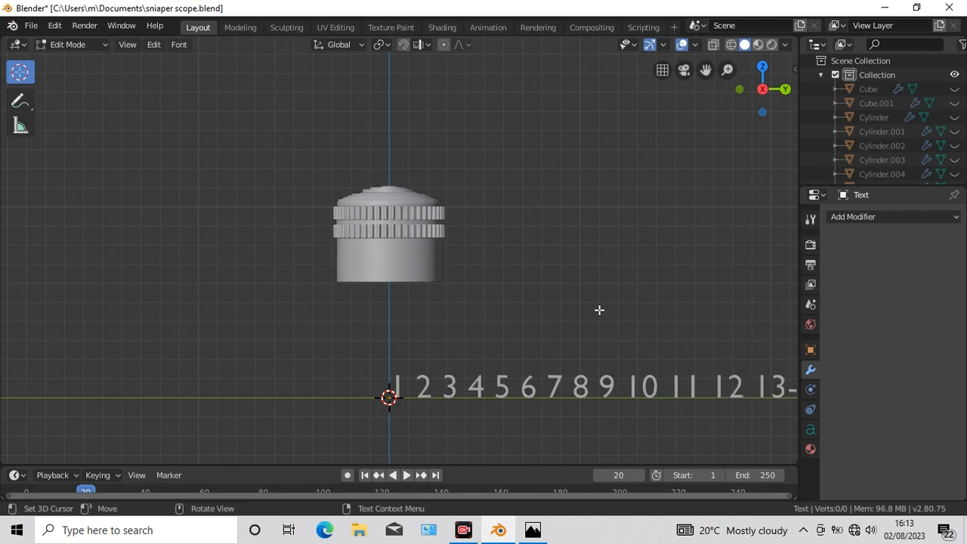
{"action": "key", "text": "Tab"}
{"action": "scroll", "coordinate": [599, 309], "scroll_direction": "down", "scroll_amount": 3}
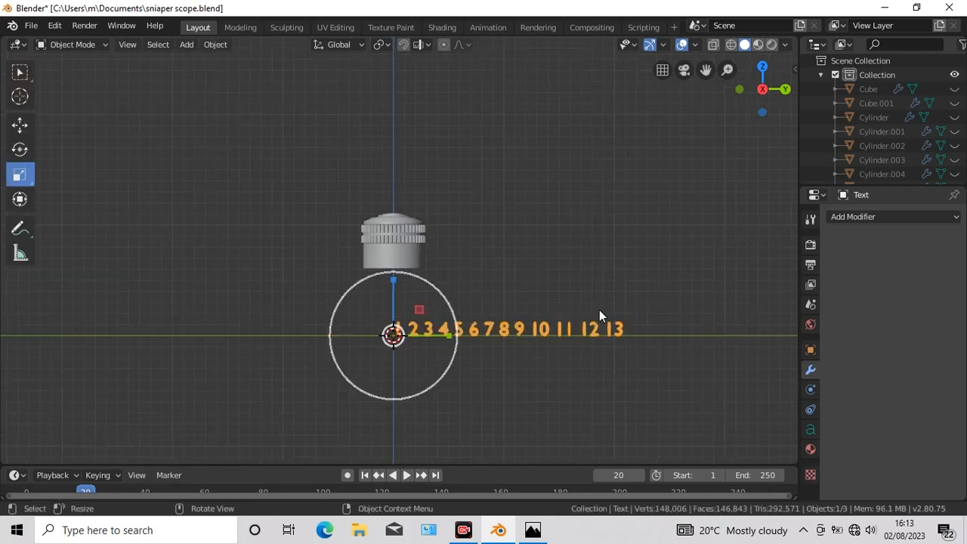
{"action": "key", "text": "Tab"}
{"action": "type", "text": "14"}
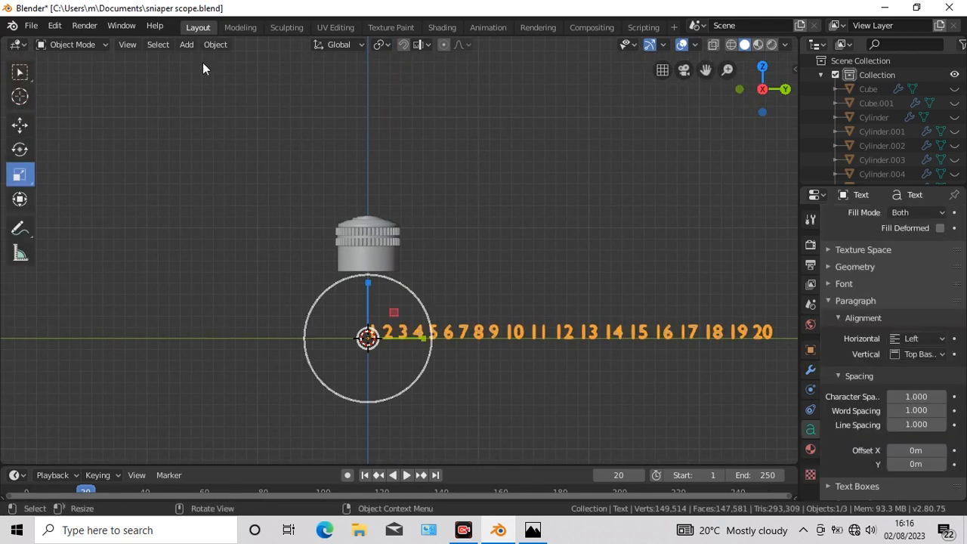
Add a Bezier circle at the world origin.
{"action": "left_click", "coordinate": [187, 44]}
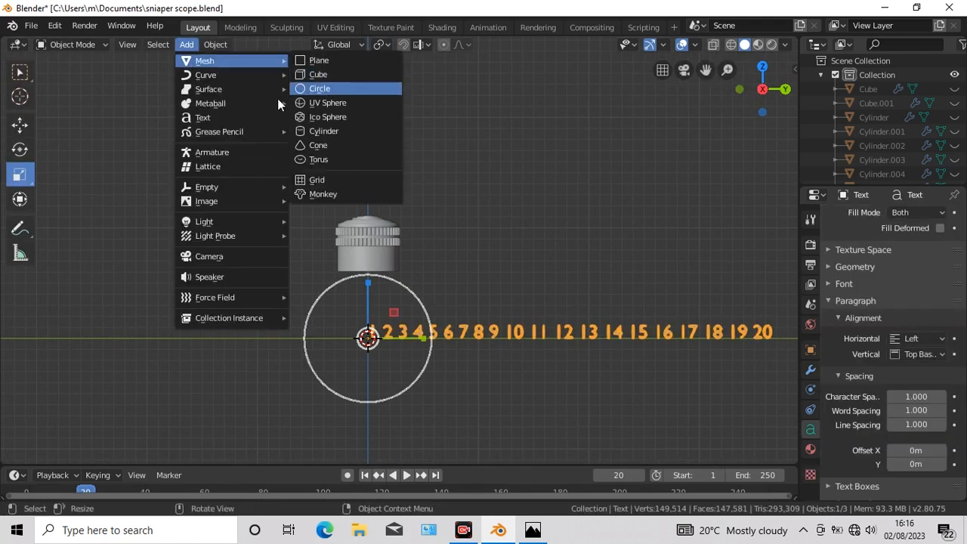
{"action": "mouse_move", "coordinate": [227, 72]}
{"action": "left_click", "coordinate": [317, 93]}
Give the number text a Curve modifier that follows the Bezier circle with deformation axis -Y.
{"action": "left_click", "coordinate": [641, 332]}
{"action": "left_click", "coordinate": [811, 370]}
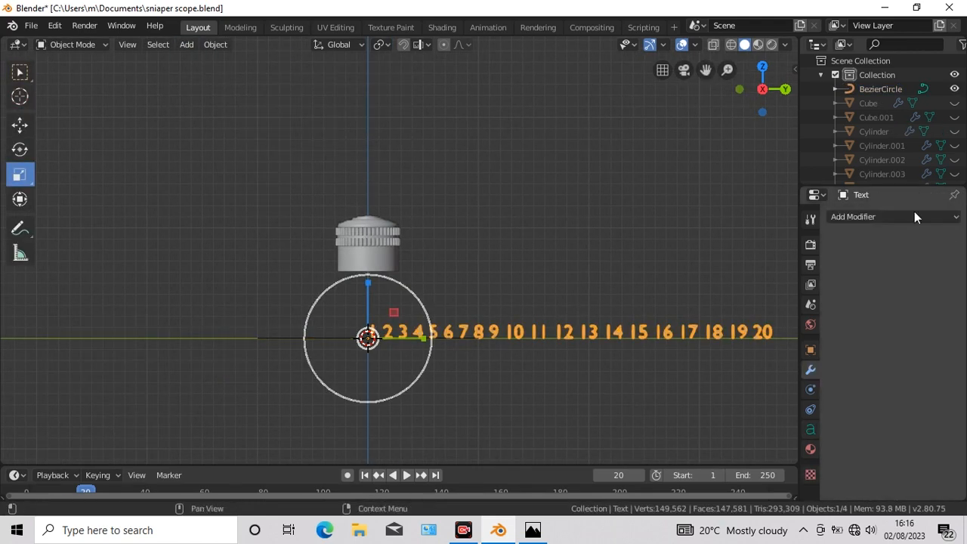
{"action": "left_click", "coordinate": [894, 217]}
{"action": "left_click", "coordinate": [786, 266]}
{"action": "left_click", "coordinate": [305, 340]}
{"action": "left_click", "coordinate": [925, 325]}
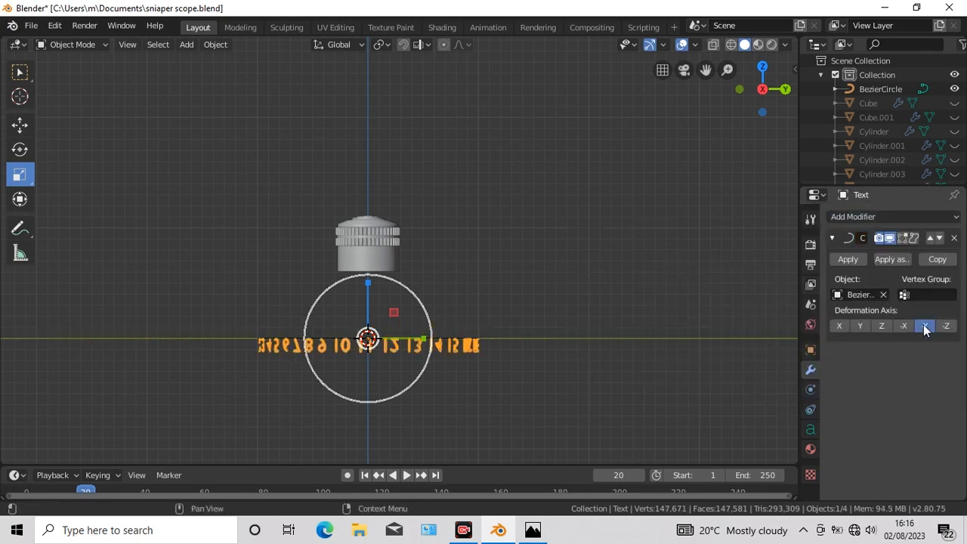
Rotate the number text -90° about the global Y axis.
{"action": "key", "text": "KP_1"}
{"action": "left_click", "coordinate": [20, 150]}
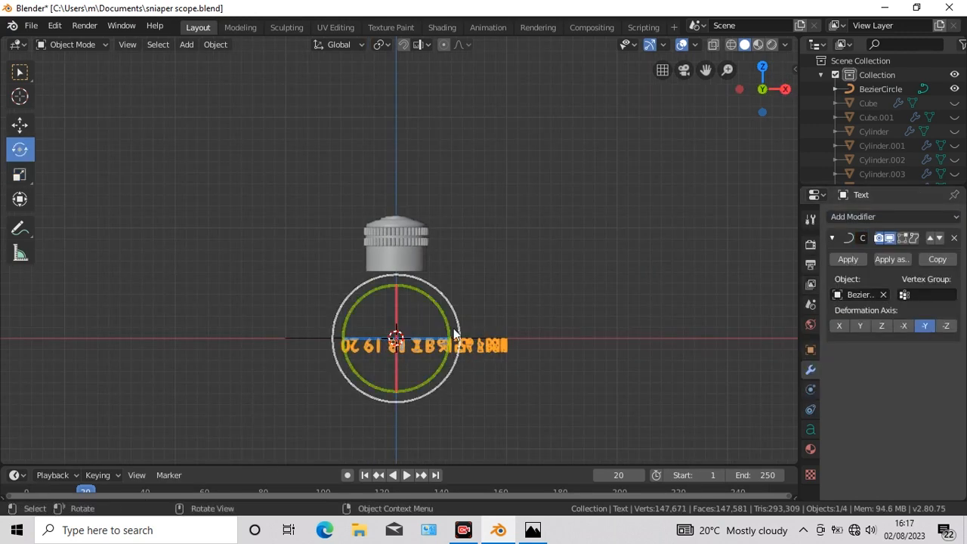
{"action": "left_click_drag", "start_coordinate": [445, 320], "coordinate": [413, 285]}
{"action": "left_click", "coordinate": [191, 402]}
{"action": "type", "text": "-9"}
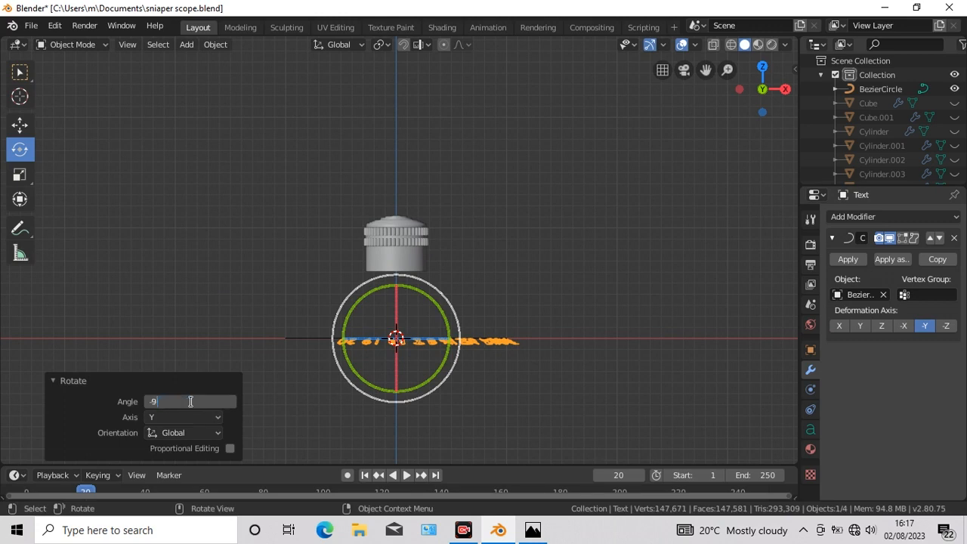
{"action": "type", "text": "0"}
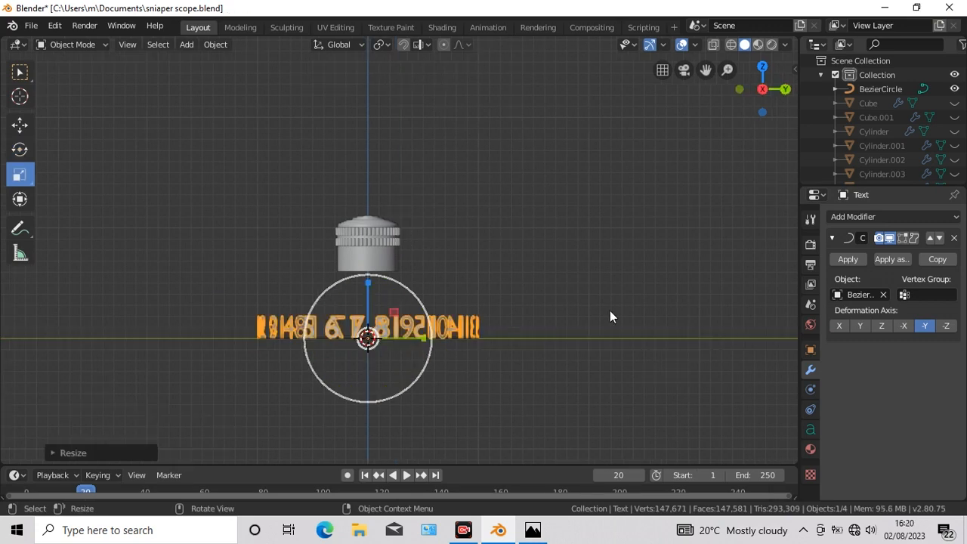
Convert the curved number text to a mesh.
{"action": "key", "text": "KP_8"}
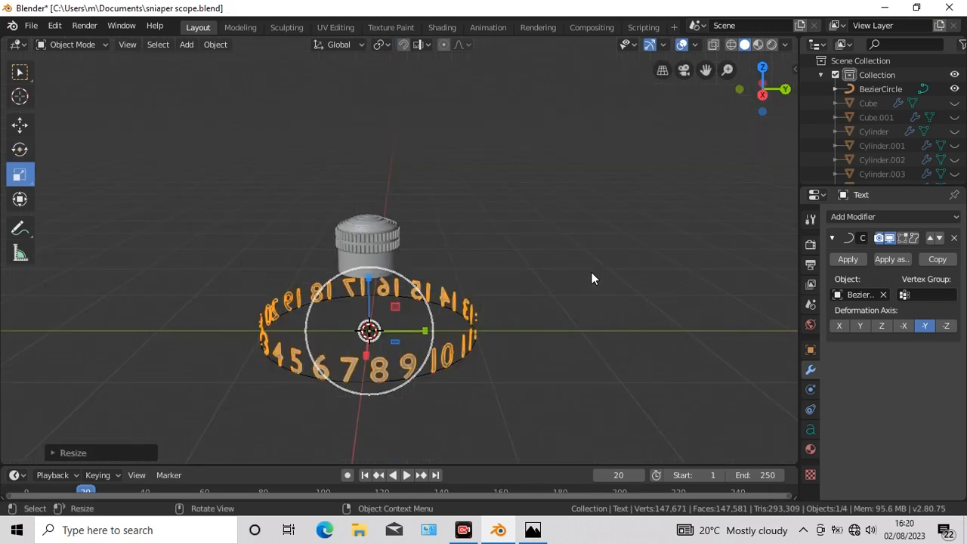
{"action": "left_click", "coordinate": [216, 43]}
{"action": "mouse_move", "coordinate": [344, 417]}
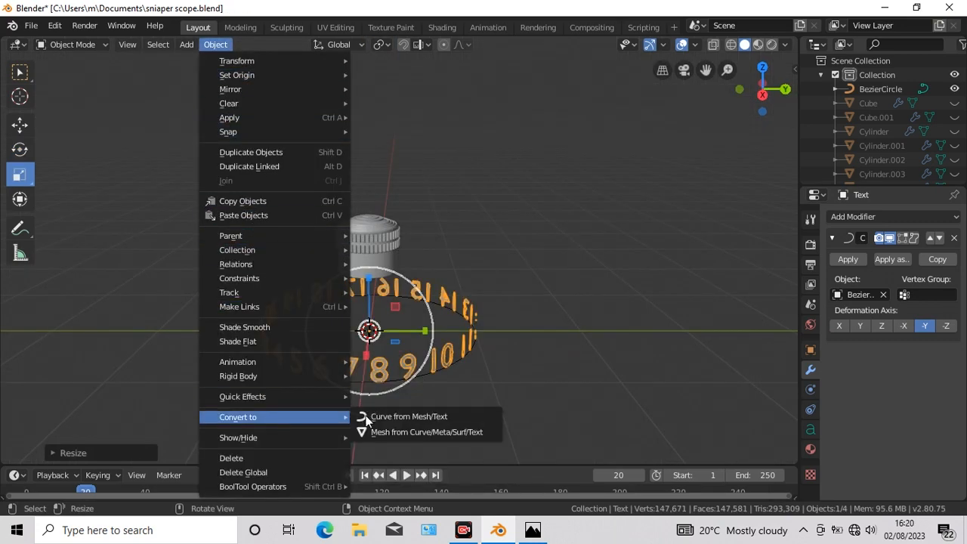
{"action": "left_click", "coordinate": [400, 433]}
{"action": "key", "text": "KP_2"}
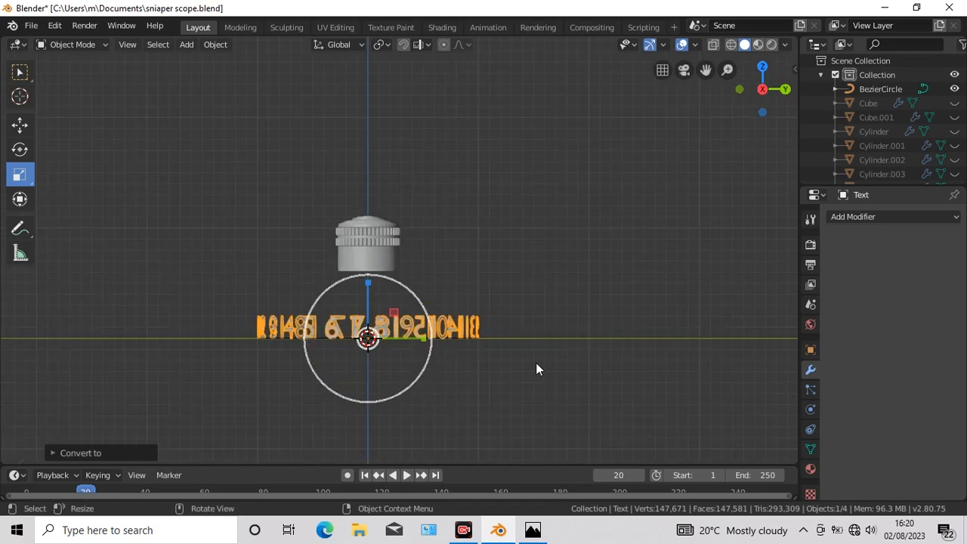
Scale the number ring down to the turret's diameter and raise it to just below the ribbed grip.
{"action": "key", "text": "s"}
{"action": "left_click", "coordinate": [455, 355]}
{"action": "left_click", "coordinate": [23, 126]}
{"action": "left_click_drag", "start_coordinate": [368, 272], "coordinate": [365, 207]}
{"action": "scroll", "coordinate": [496, 295], "scroll_direction": "up", "scroll_amount": 6}
{"action": "left_click", "coordinate": [24, 175]}
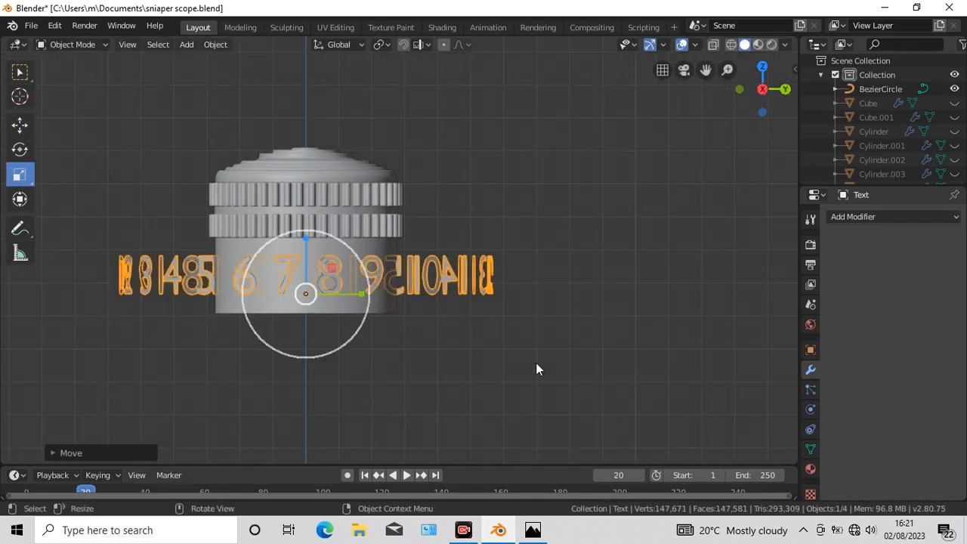
{"action": "key", "text": "s"}
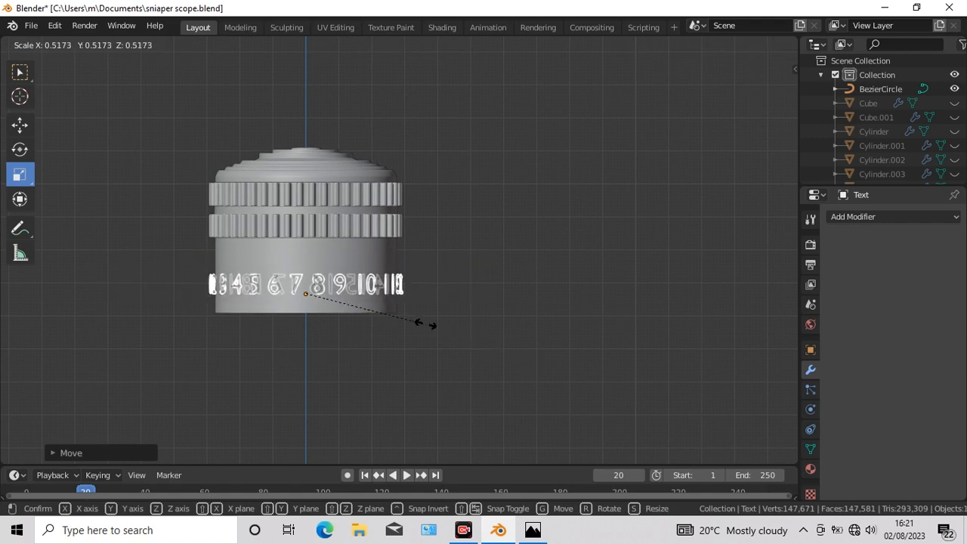
{"action": "left_click", "coordinate": [427, 324]}
{"action": "left_click", "coordinate": [510, 336]}
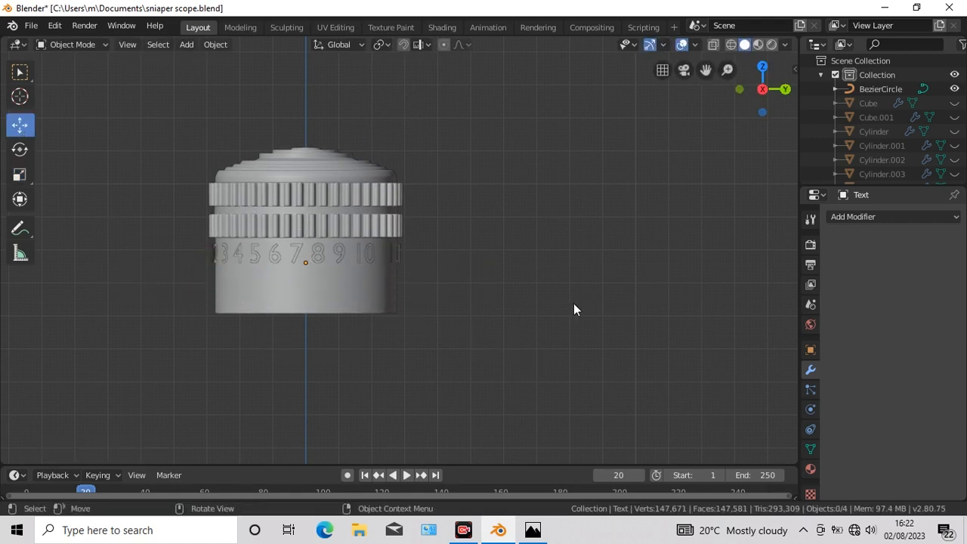
{"action": "left_click", "coordinate": [359, 262]}
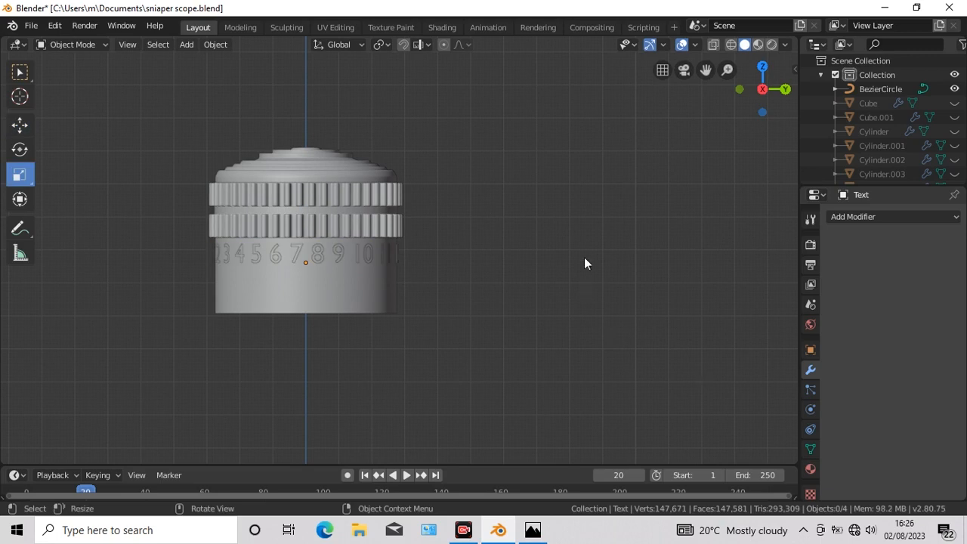
Add a cube at the world origin and scale it down uniformly.
{"action": "left_click_drag", "start_coordinate": [705, 70], "coordinate": [799, 78]}
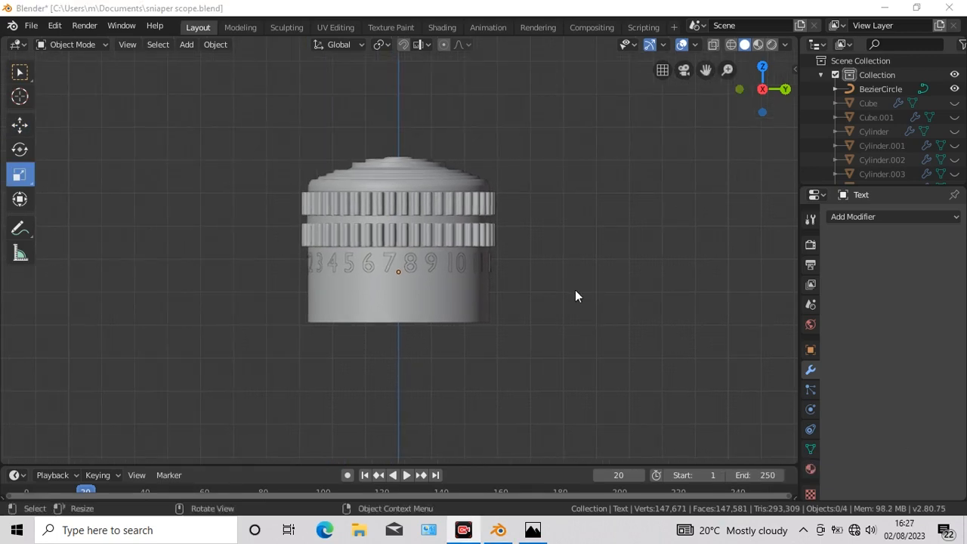
{"action": "scroll", "coordinate": [605, 338], "scroll_direction": "down", "scroll_amount": 3}
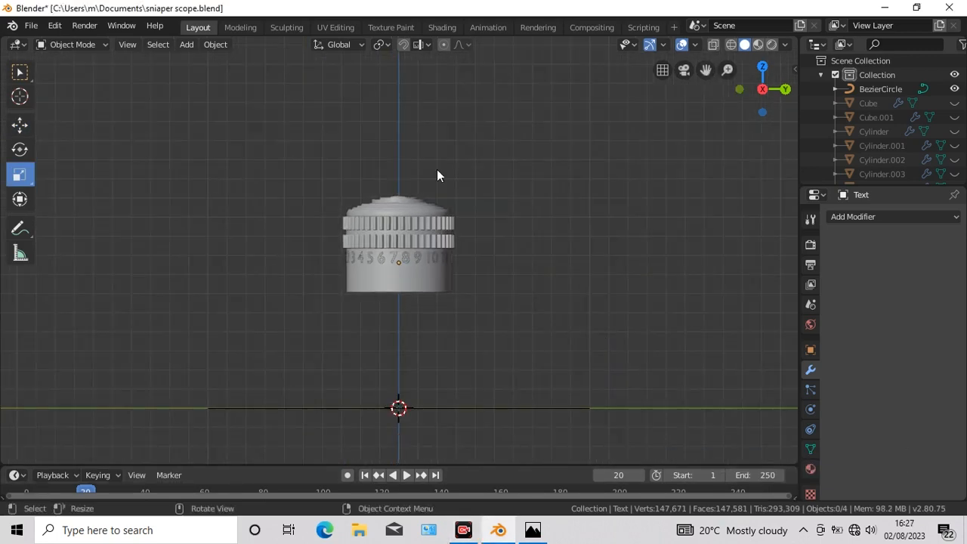
{"action": "left_click", "coordinate": [187, 43]}
{"action": "mouse_move", "coordinate": [226, 60]}
{"action": "left_click", "coordinate": [332, 74]}
{"action": "key", "text": "s"}
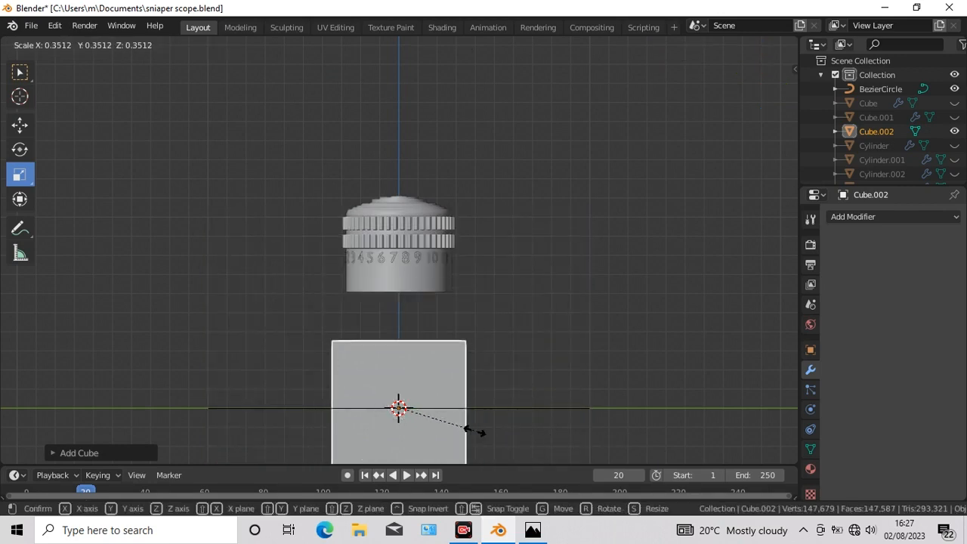
{"action": "left_click", "coordinate": [421, 418]}
Scale the cube into a thin upright bar, narrow along X and Y and stretched along Z.
{"action": "left_click_drag", "start_coordinate": [458, 408], "coordinate": [415, 412]}
{"action": "left_click_drag", "start_coordinate": [399, 351], "coordinate": [394, 239]}
{"action": "left_click_drag", "start_coordinate": [455, 409], "coordinate": [408, 406]}
{"action": "key", "text": "KP_1"}
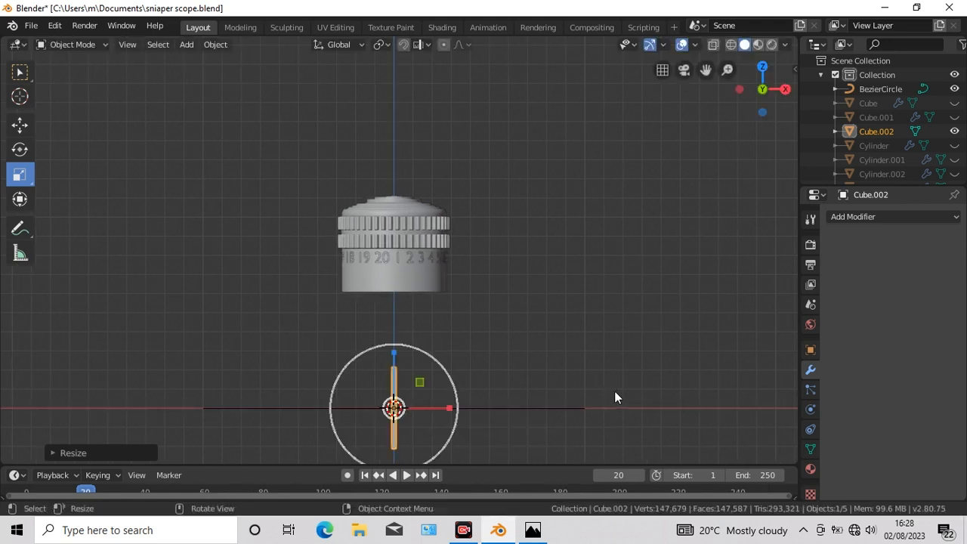
{"action": "key", "text": "KP_3"}
{"action": "key", "text": "w"}
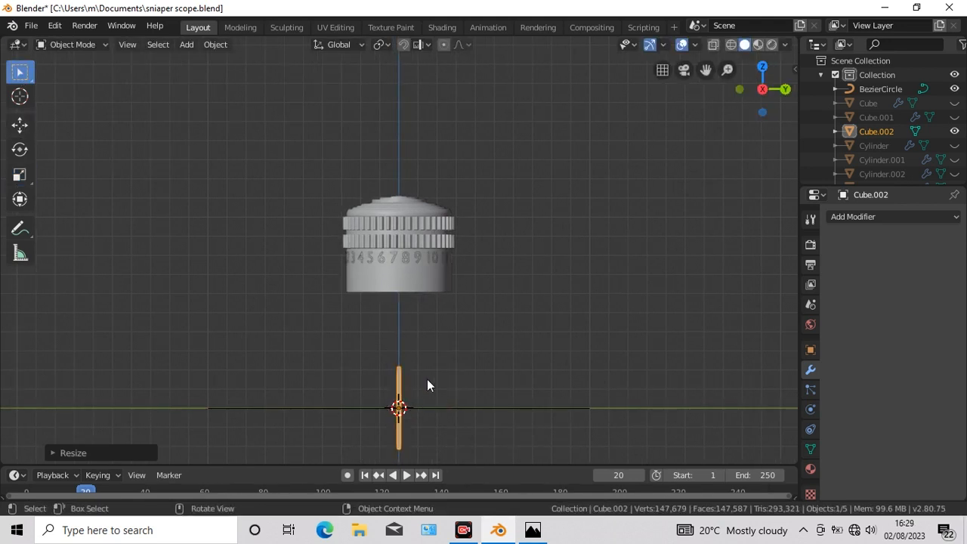
Place a shorter duplicate of the thin bar beside it along Y, with its lower end level with the original's.
{"action": "key", "text": "shift+d"}
{"action": "right_click", "coordinate": [425, 380]}
{"action": "left_click", "coordinate": [19, 124]}
{"action": "left_click_drag", "start_coordinate": [459, 407], "coordinate": [472, 404]}
{"action": "left_click", "coordinate": [20, 175]}
{"action": "left_click_drag", "start_coordinate": [418, 352], "coordinate": [419, 362]}
{"action": "left_click", "coordinate": [20, 125]}
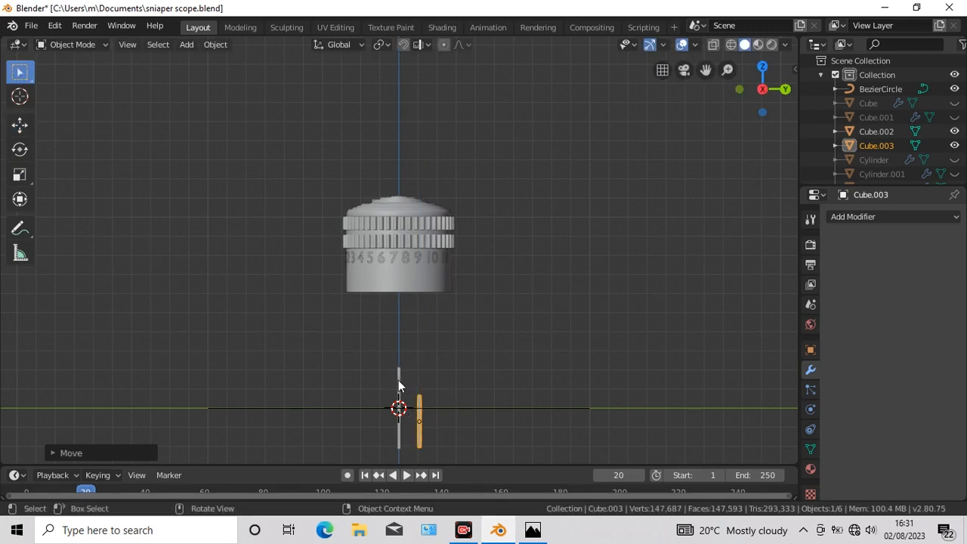
{"action": "left_click_drag", "start_coordinate": [706, 70], "coordinate": [705, 45]}
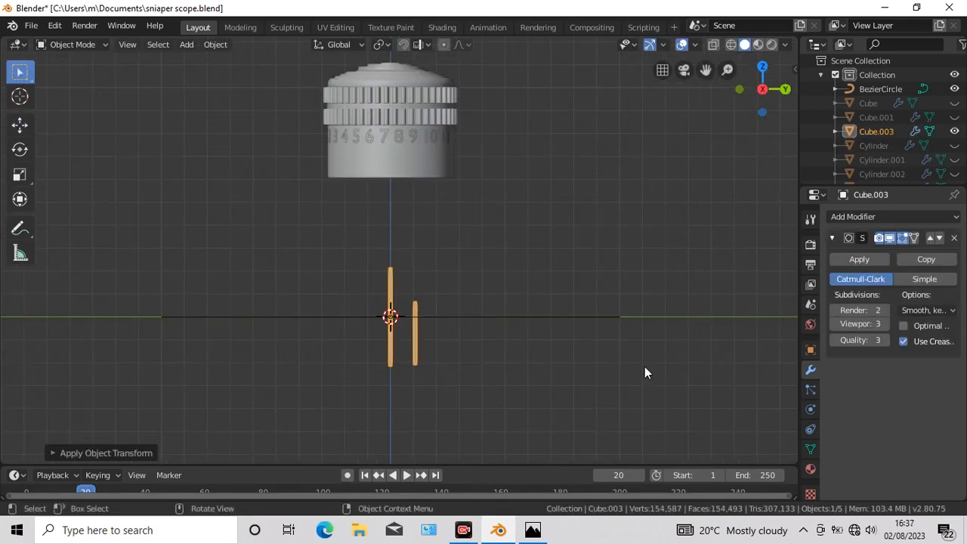
{"action": "left_click", "coordinate": [854, 217]}
{"action": "left_click", "coordinate": [781, 280]}
{"action": "left_click", "coordinate": [883, 428]}
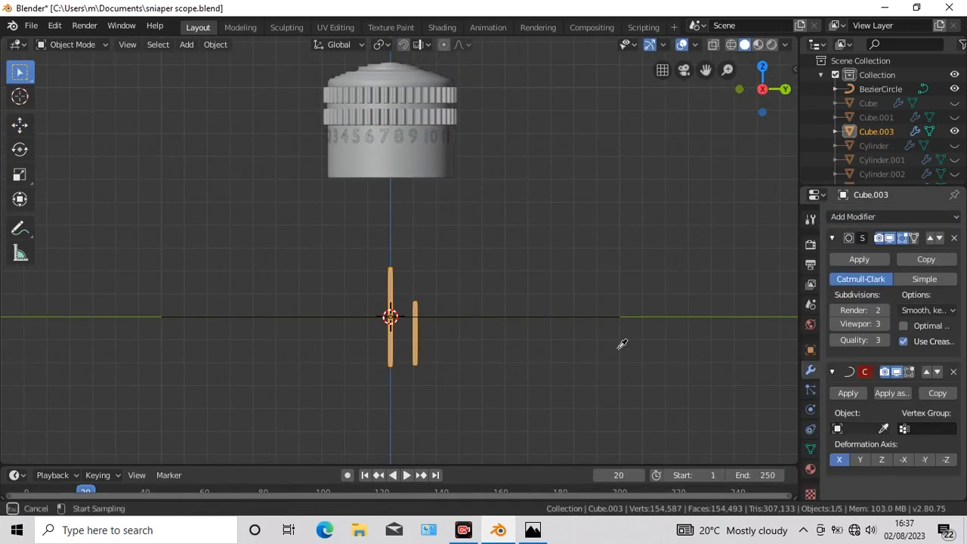
{"action": "left_click", "coordinate": [953, 372]}
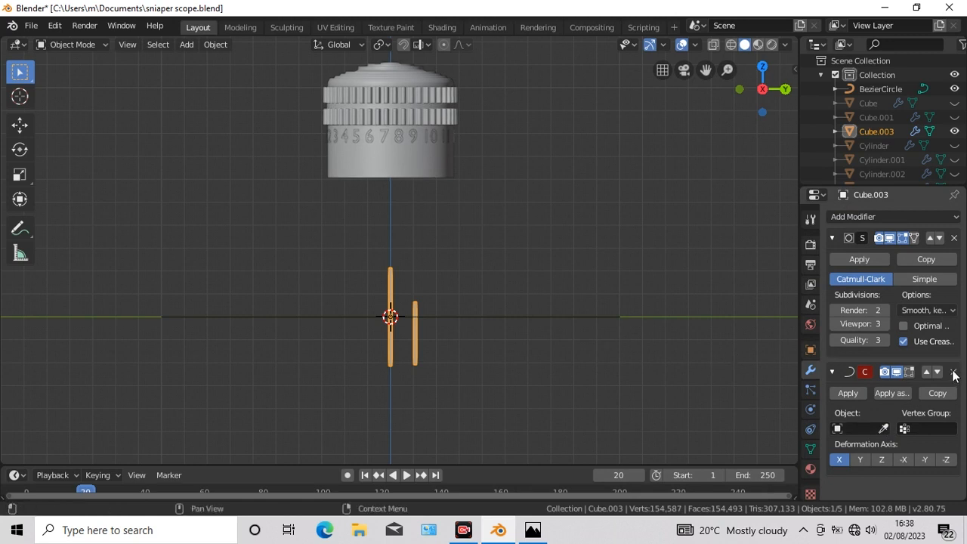
{"action": "left_click", "coordinate": [953, 371]}
Add an Array modifier to the joined pair of long and short bars.
{"action": "left_click", "coordinate": [854, 217]}
{"action": "left_click", "coordinate": [669, 251]}
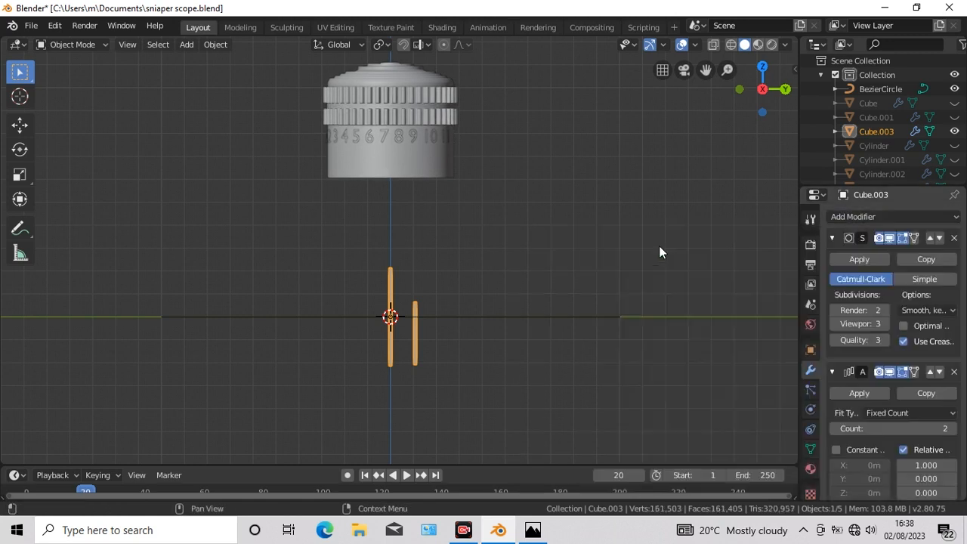
{"action": "left_click", "coordinate": [832, 238]}
Try to switch the Array from relative offset to an object offset that uses the Bezier circle.
{"action": "left_click", "coordinate": [904, 341]}
{"action": "left_click", "coordinate": [904, 406]}
{"action": "left_click", "coordinate": [951, 421]}
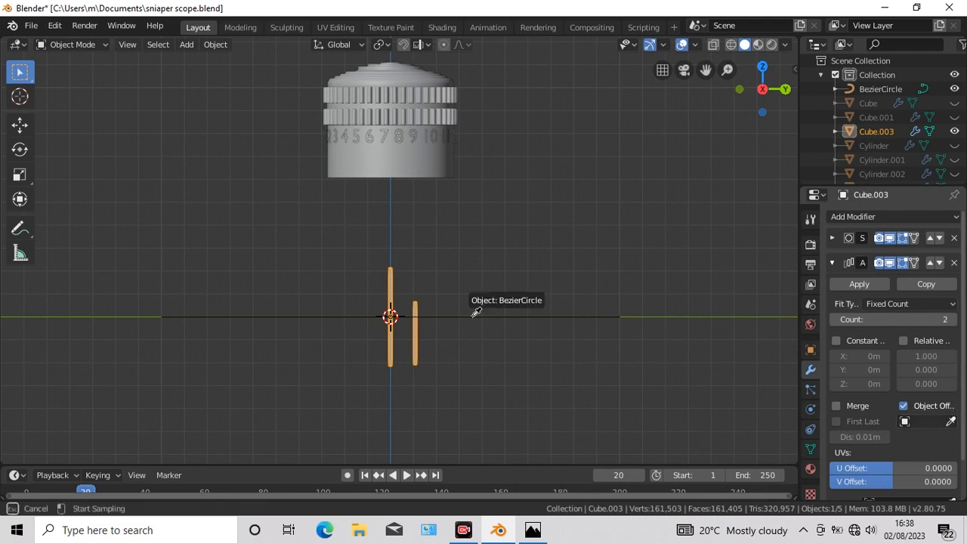
{"action": "left_click", "coordinate": [475, 313]}
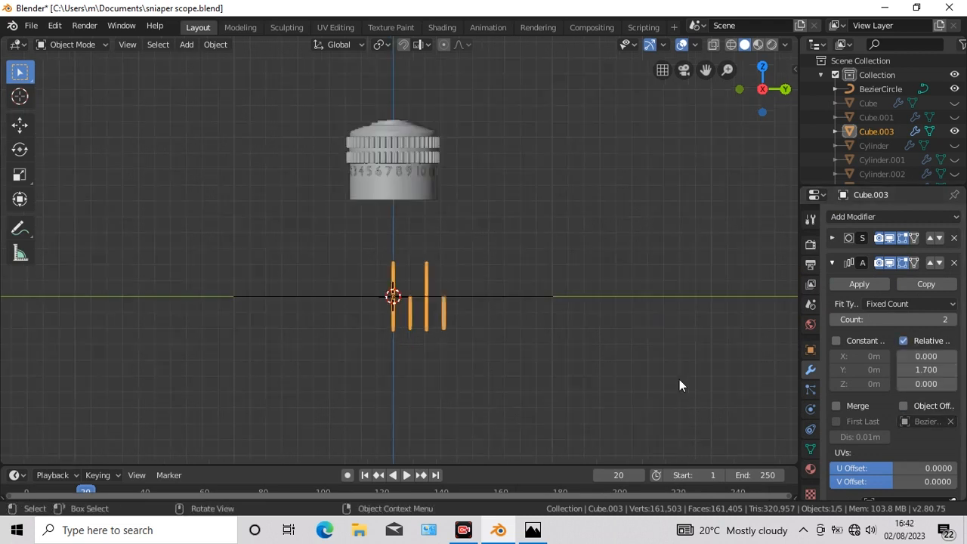
Raise the Array count to 8 so the long and short bars repeat along Y.
{"action": "scroll", "coordinate": [680, 380], "scroll_direction": "down", "scroll_amount": 2}
{"action": "left_click", "coordinate": [951, 320]}
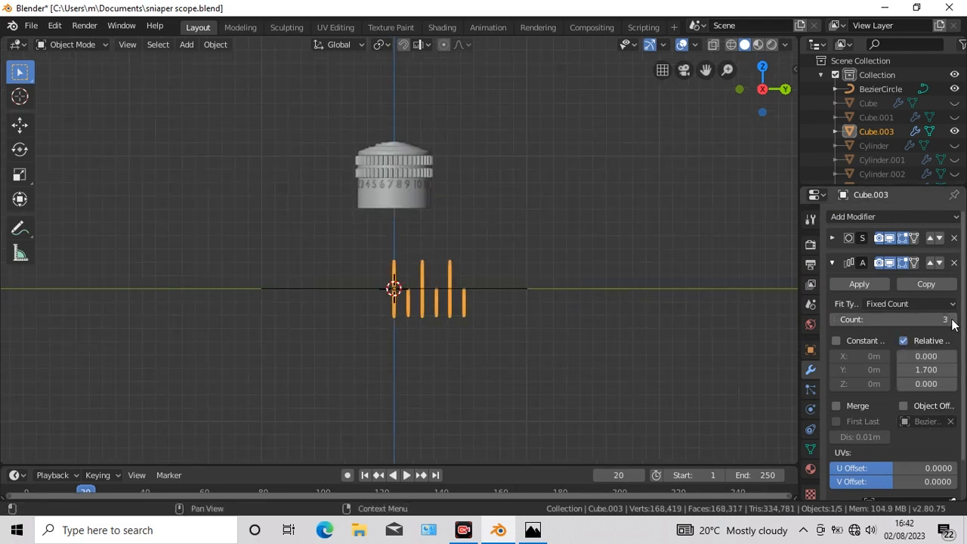
{"action": "left_click", "coordinate": [951, 319]}
{"action": "left_click", "coordinate": [951, 319]}
{"action": "left_click", "coordinate": [952, 320]}
{"action": "left_click", "coordinate": [832, 262]}
Add a Curve modifier to the bars that follows the Bezier circle, with -Y as the deformation axis.
{"action": "left_click", "coordinate": [861, 217]}
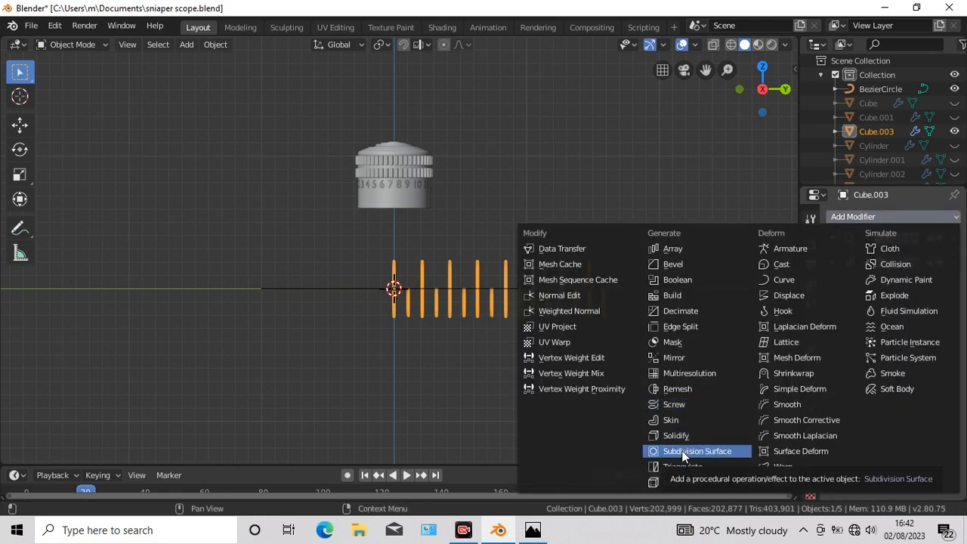
{"action": "left_click", "coordinate": [778, 279]}
{"action": "left_click", "coordinate": [887, 346]}
{"action": "left_click", "coordinate": [320, 284]}
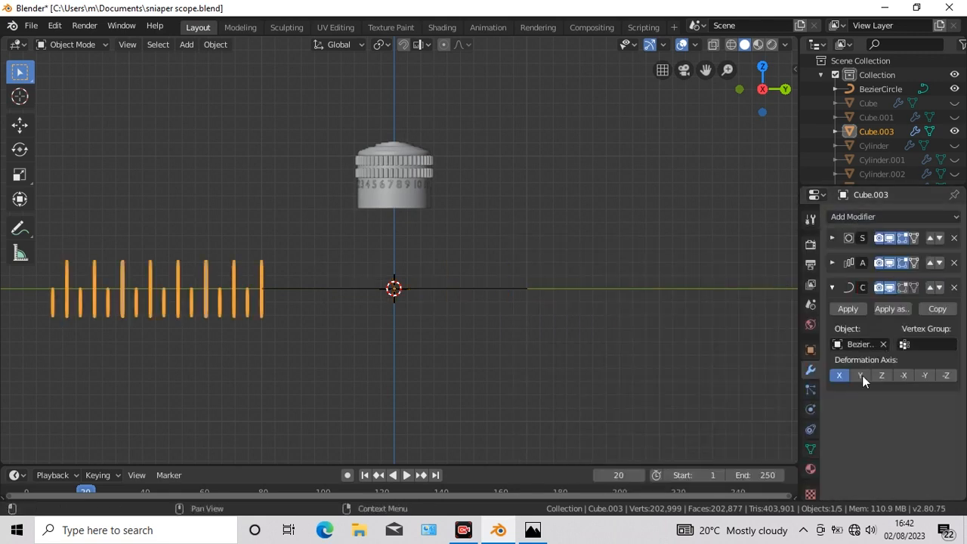
{"action": "left_click", "coordinate": [925, 375]}
Rotate the curved row of bars by -180° around the global Y axis.
{"action": "key", "text": "KP_1"}
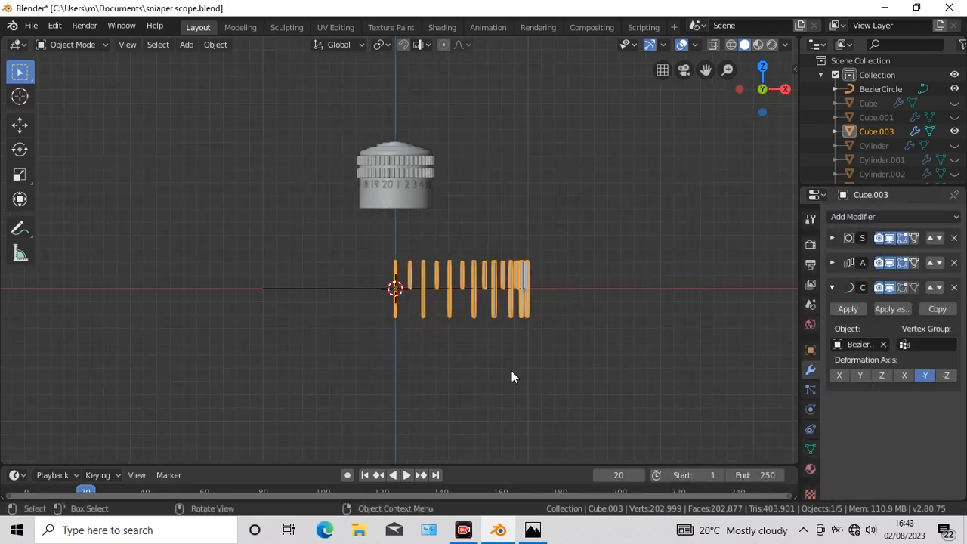
{"action": "left_click", "coordinate": [20, 148]}
{"action": "left_click_drag", "start_coordinate": [435, 253], "coordinate": [448, 278]}
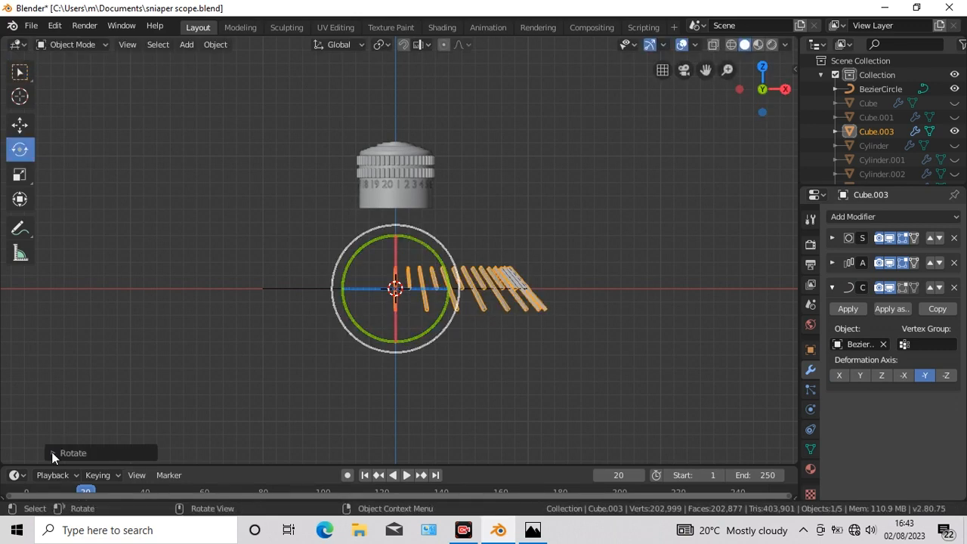
{"action": "left_click", "coordinate": [51, 452]}
{"action": "left_click", "coordinate": [187, 401]}
{"action": "type", "text": "-180"}
{"action": "key", "text": "Return"}
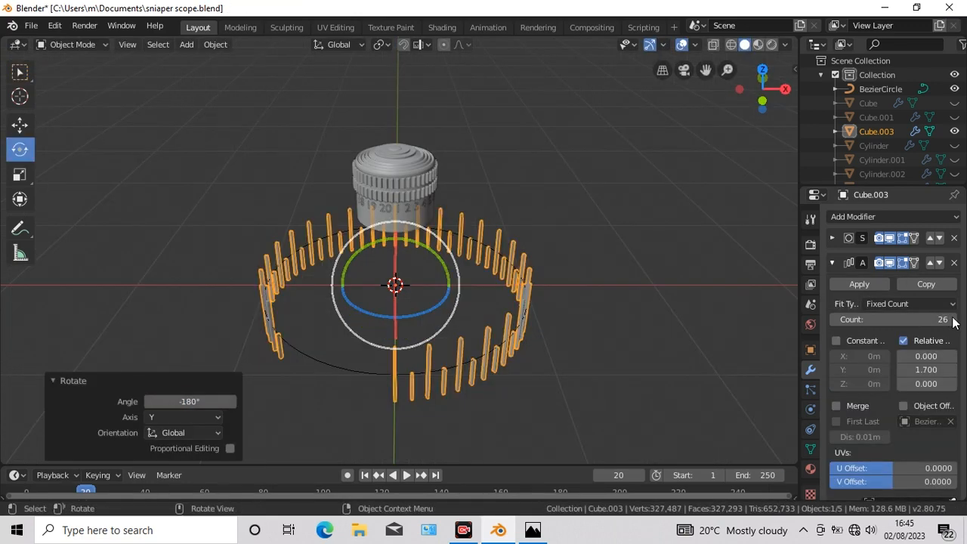
Raise the Array count to 30 to close the ring of bars, and apply the Array and Curve modifiers.
{"action": "left_click", "coordinate": [952, 319]}
{"action": "left_click", "coordinate": [952, 320]}
{"action": "left_click", "coordinate": [952, 320]}
{"action": "left_click", "coordinate": [953, 320]}
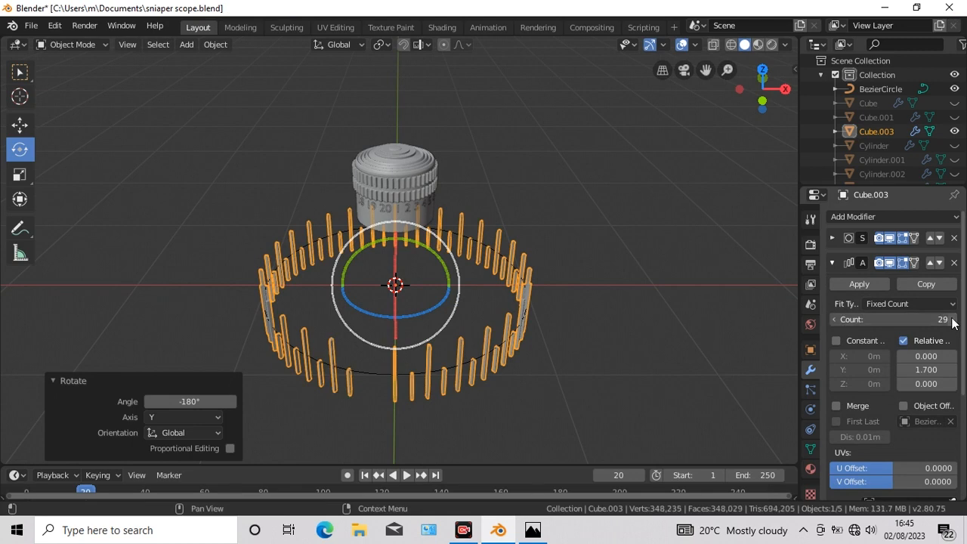
{"action": "key", "text": "KP_3"}
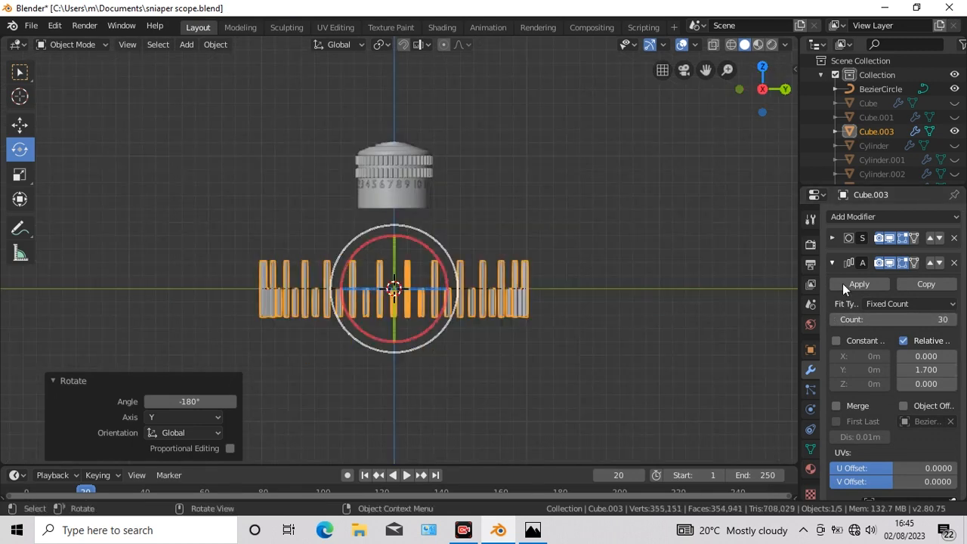
{"action": "left_click", "coordinate": [843, 283]}
{"action": "left_click", "coordinate": [846, 284]}
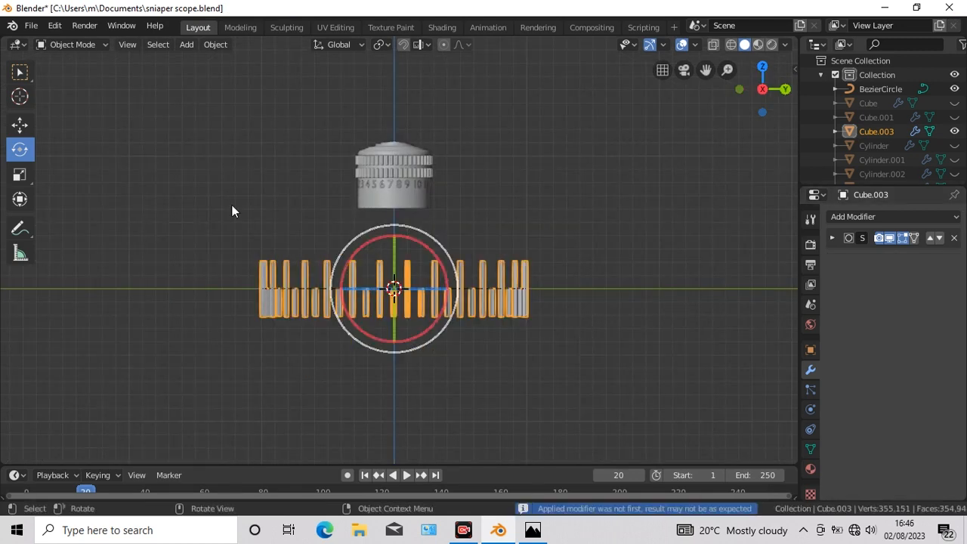
Scale the ring of graduation marks down uniformly to slightly more than the turret's diameter.
{"action": "left_click", "coordinate": [20, 175]}
{"action": "key", "text": "s"}
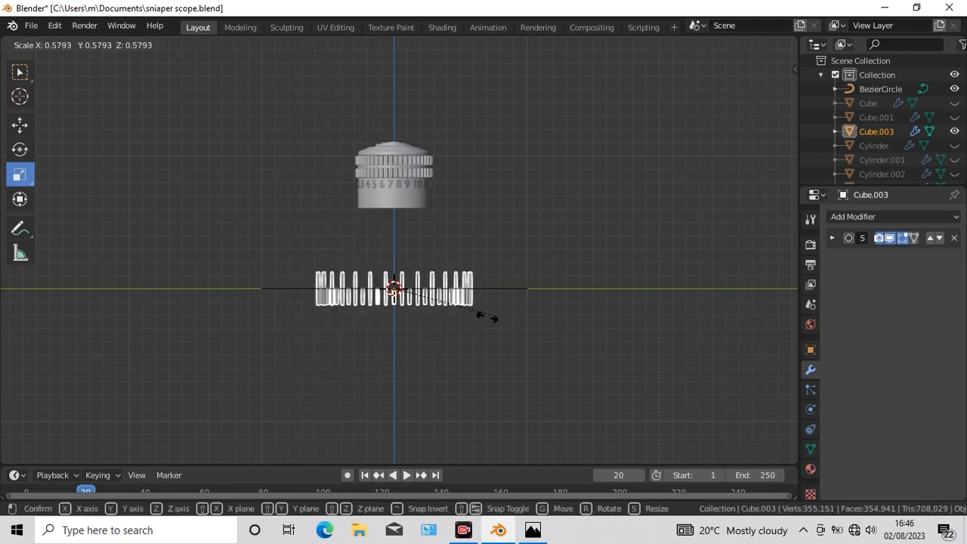
{"action": "left_click", "coordinate": [444, 306]}
{"action": "left_click", "coordinate": [368, 249]}
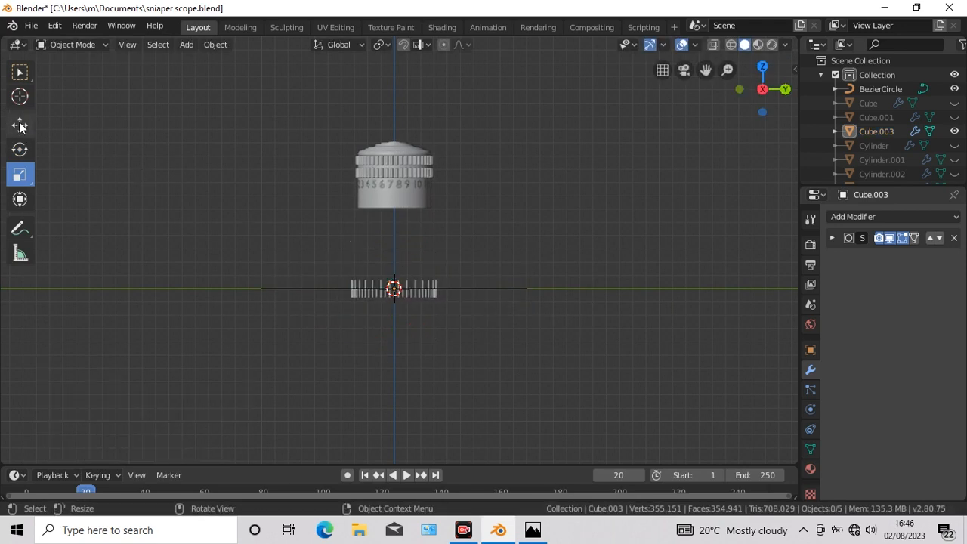
Raise the ring of graduation marks about 0.694 m along Z onto the turret wall below the numbers.
{"action": "left_click", "coordinate": [19, 125]}
{"action": "left_click", "coordinate": [373, 290]}
{"action": "left_click_drag", "start_coordinate": [394, 223], "coordinate": [388, 151]}
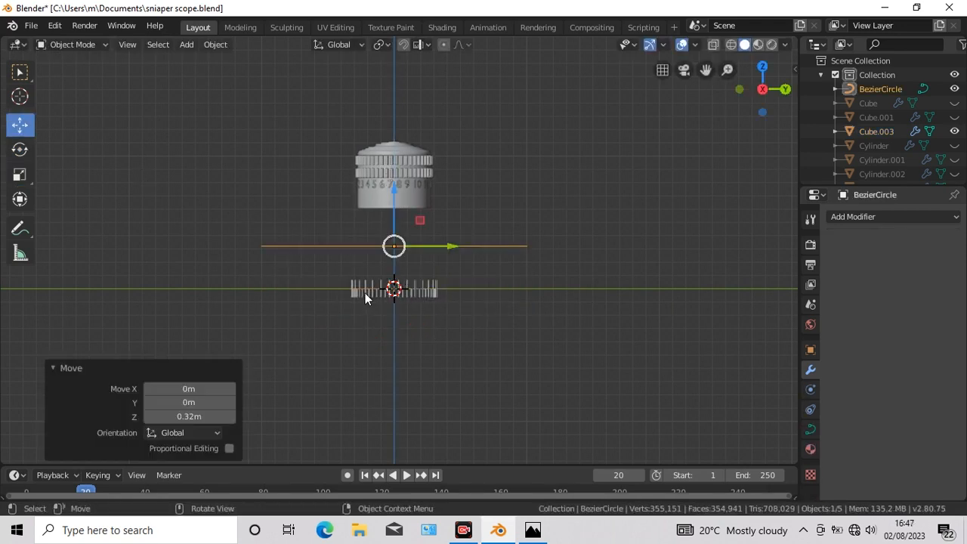
{"action": "left_click", "coordinate": [367, 291]}
{"action": "left_click_drag", "start_coordinate": [394, 231], "coordinate": [391, 135]}
{"action": "scroll", "coordinate": [544, 226], "scroll_direction": "up", "scroll_amount": 6}
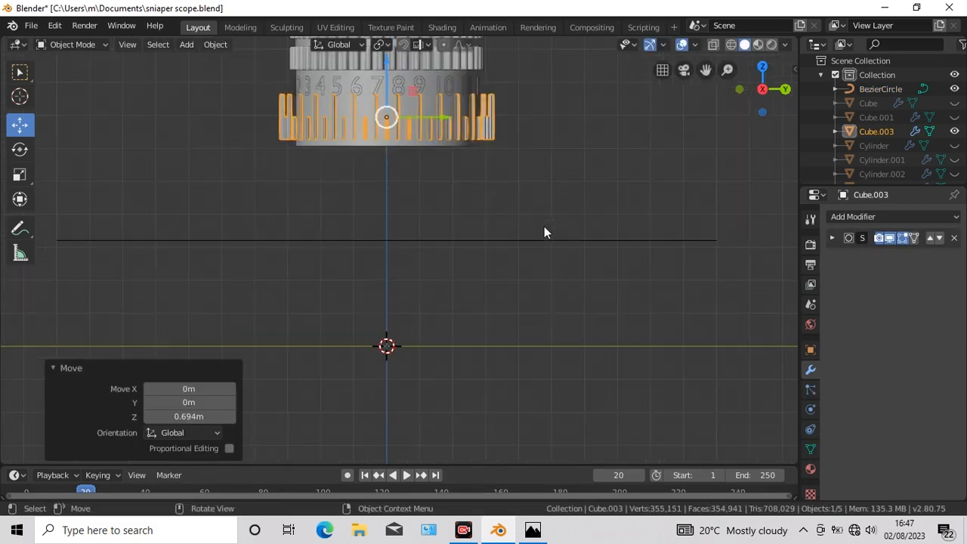
{"action": "left_click_drag", "start_coordinate": [705, 70], "coordinate": [626, 324]}
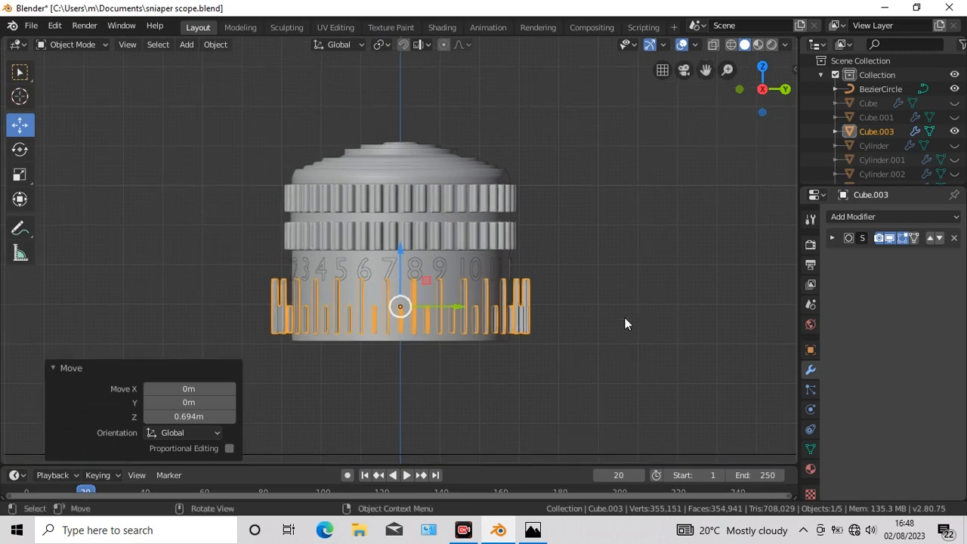
Scale the ring of graduation marks uniformly by about 0.865 so the marks sit on the turret's wall.
{"action": "key", "text": "KP_7"}
{"action": "key", "text": "ctrl+KP_7"}
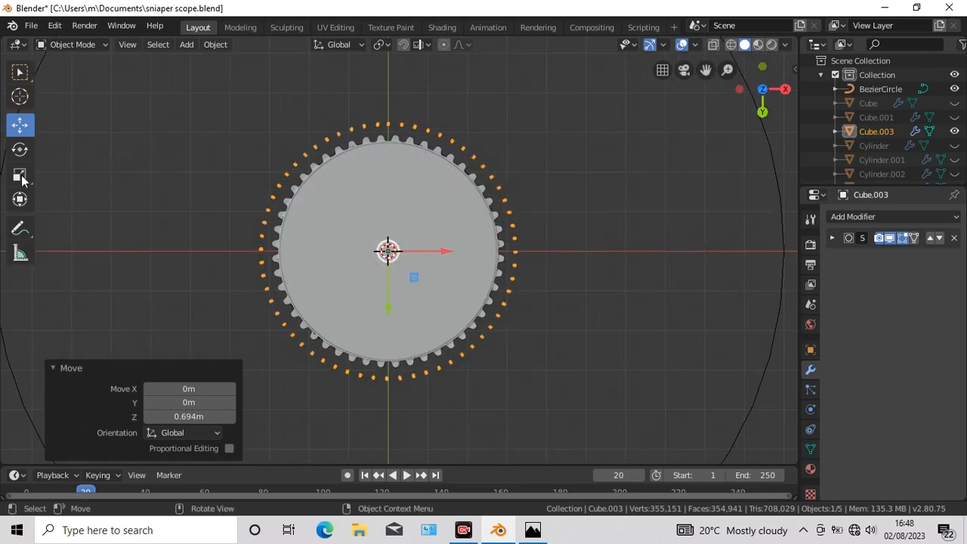
{"action": "left_click", "coordinate": [21, 177]}
{"action": "left_click_drag", "start_coordinate": [605, 321], "coordinate": [573, 318]}
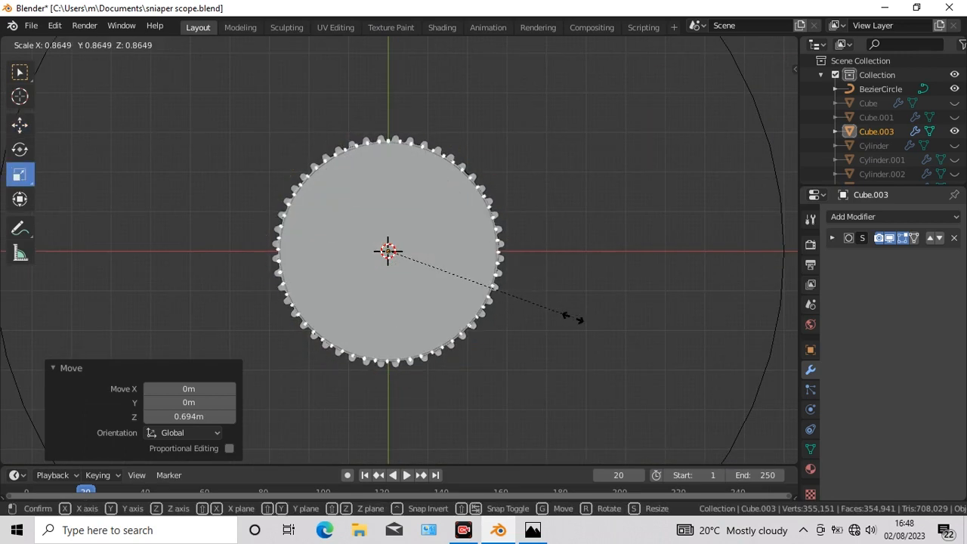
{"action": "left_click", "coordinate": [572, 319]}
Lower the ring of graduation marks along Z to the turret's bottom edge.
{"action": "key", "text": "KP_3"}
{"action": "left_click", "coordinate": [20, 124]}
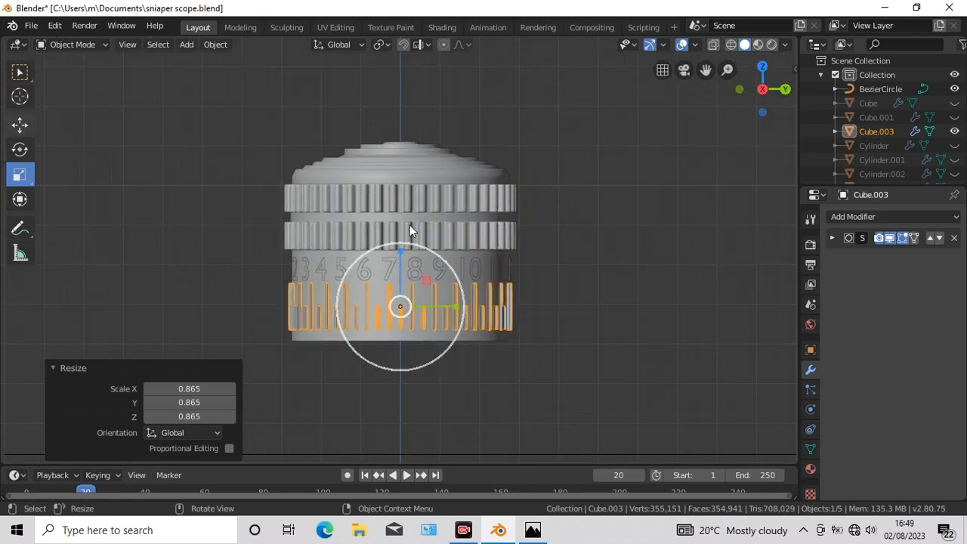
{"action": "left_click_drag", "start_coordinate": [400, 250], "coordinate": [400, 259]}
Open the turret body in Edit Mode and activate the Loop Cut tool.
{"action": "left_click", "coordinate": [491, 330]}
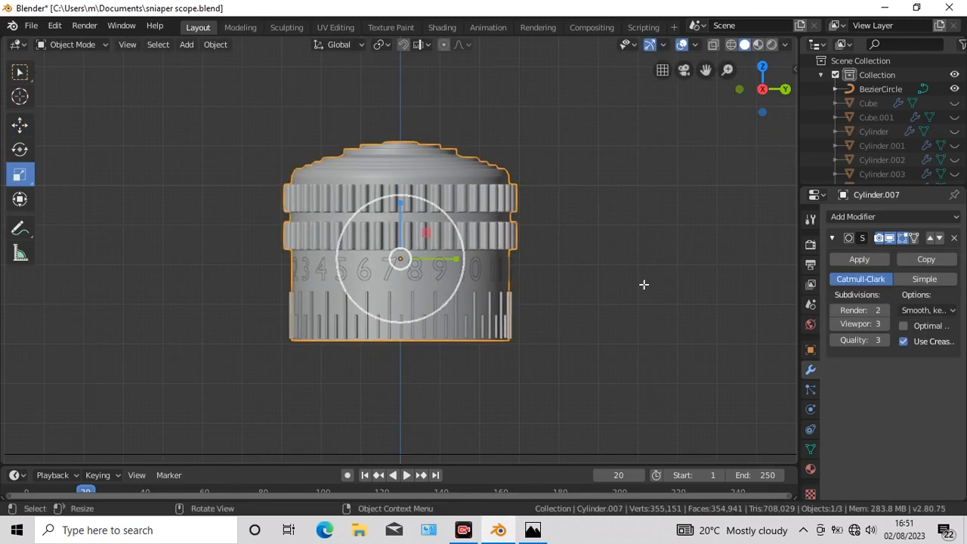
{"action": "key", "text": "Tab"}
{"action": "key", "text": "KP_7"}
{"action": "scroll", "coordinate": [614, 294], "scroll_direction": "up", "scroll_amount": 4}
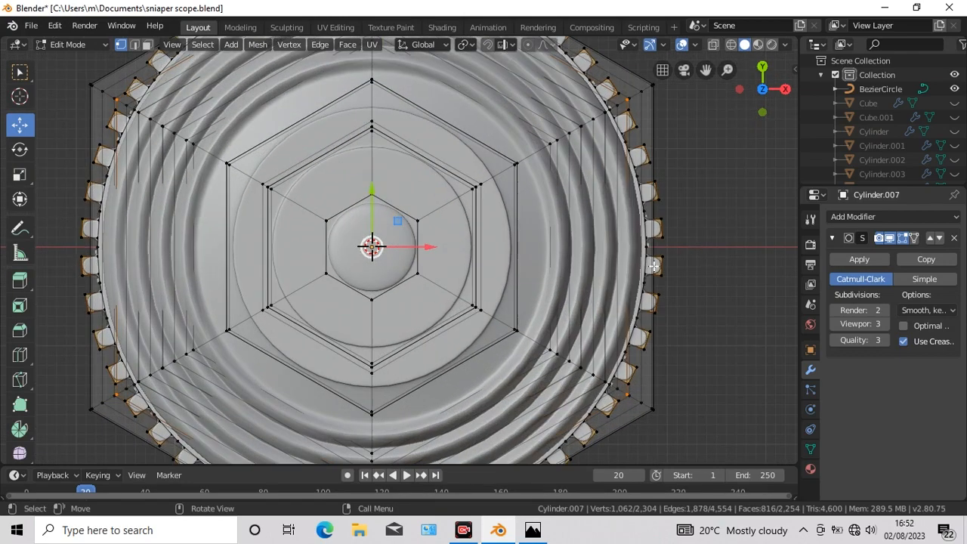
{"action": "left_click", "coordinate": [21, 355]}
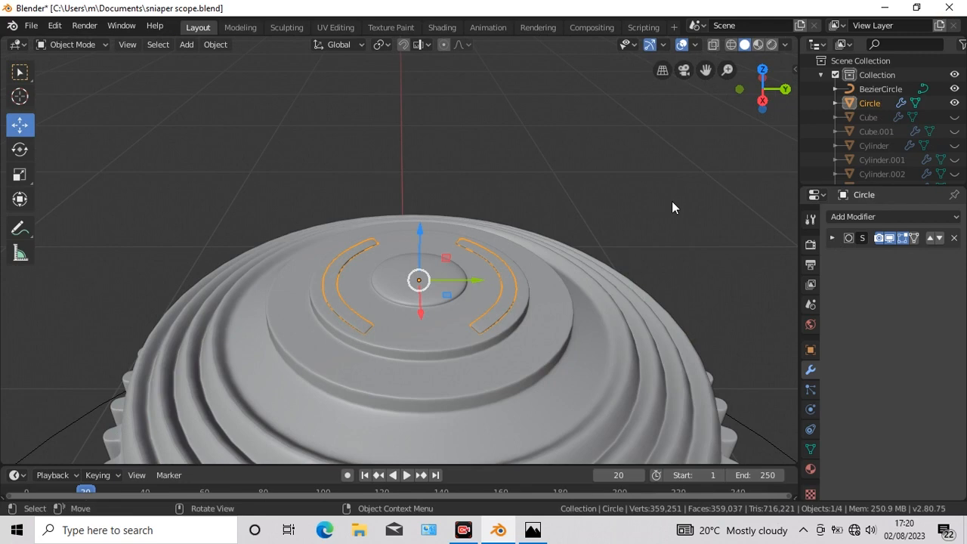
Add loop cuts to the arc-shaped pieces on the turret's top cap.
{"action": "key", "text": "KP_7"}
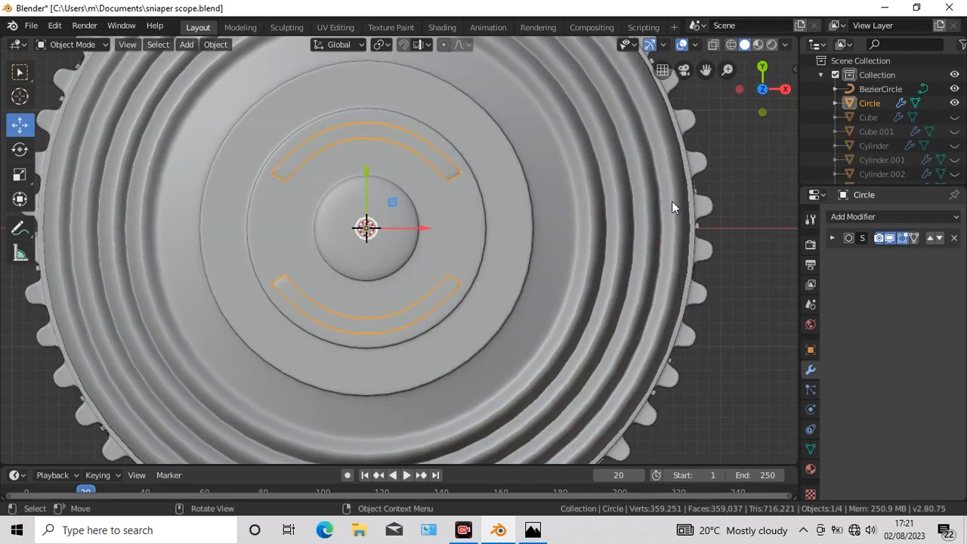
{"action": "left_click", "coordinate": [509, 240]}
{"action": "left_click", "coordinate": [424, 306]}
{"action": "key", "text": "Tab"}
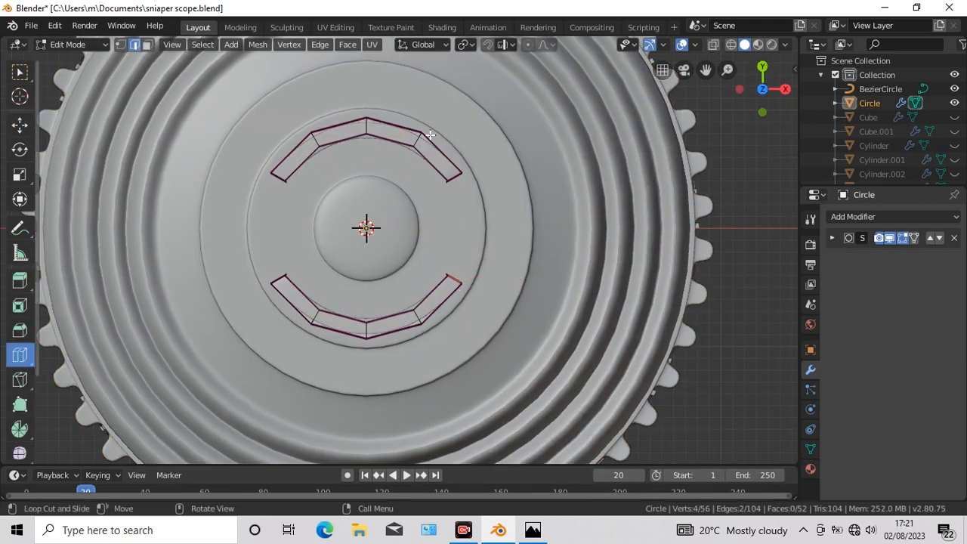
{"action": "left_click", "coordinate": [450, 161]}
{"action": "left_click_drag", "start_coordinate": [419, 143], "coordinate": [417, 147]}
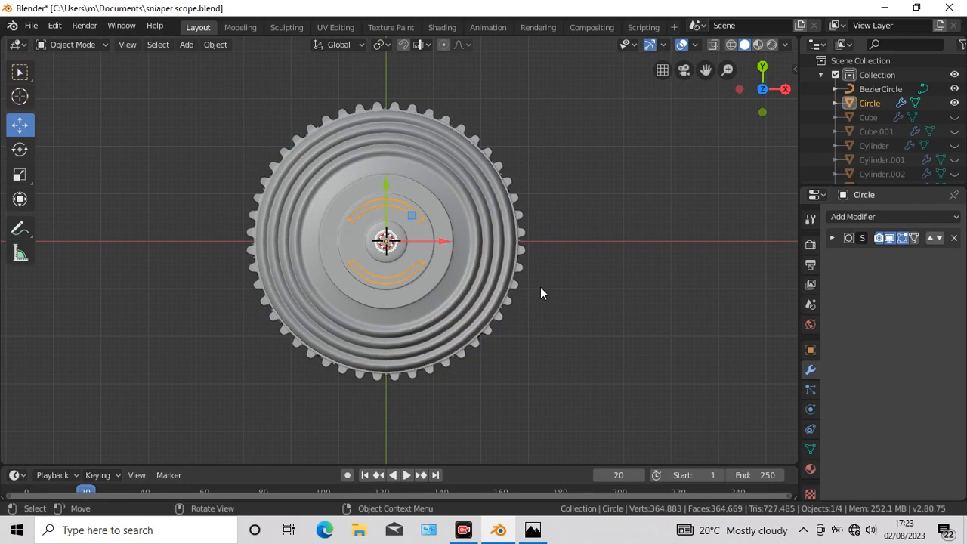
Delete the large Bezier circle around the turret.
{"action": "scroll", "coordinate": [540, 288], "scroll_direction": "down", "scroll_amount": 2}
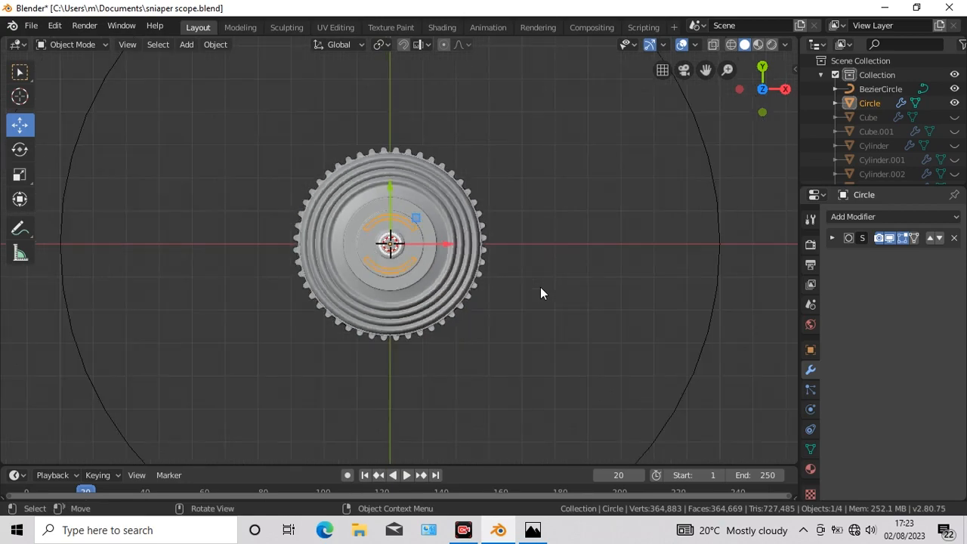
{"action": "left_click", "coordinate": [717, 270]}
{"action": "right_click", "coordinate": [656, 329]}
{"action": "left_click", "coordinate": [656, 330]}
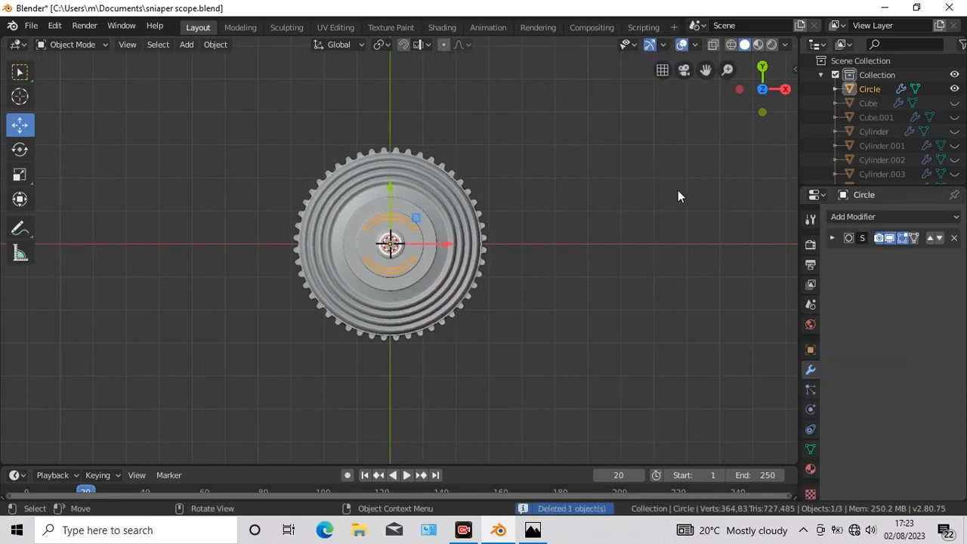
Remove the Subdivision Surface modifier from the arc pieces and join them with the numbers and graduation marks.
{"action": "left_click", "coordinate": [954, 238]}
{"action": "key", "text": "KP_3"}
{"action": "left_click", "coordinate": [396, 370], "text": "shift"}
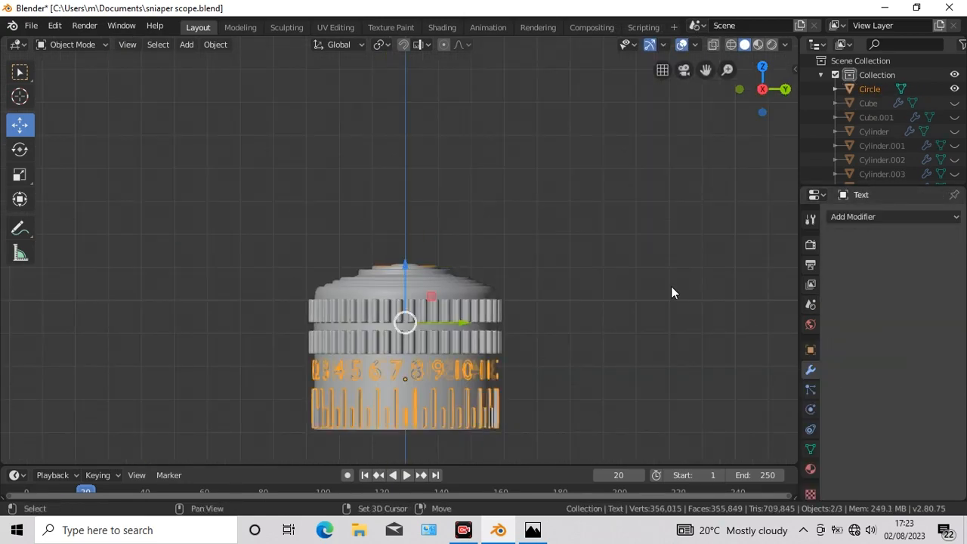
{"action": "key", "text": "ctrl+j"}
{"action": "middle_click_drag", "start_coordinate": [651, 338], "coordinate": [650, 338]}
{"action": "key", "text": "KP_7"}
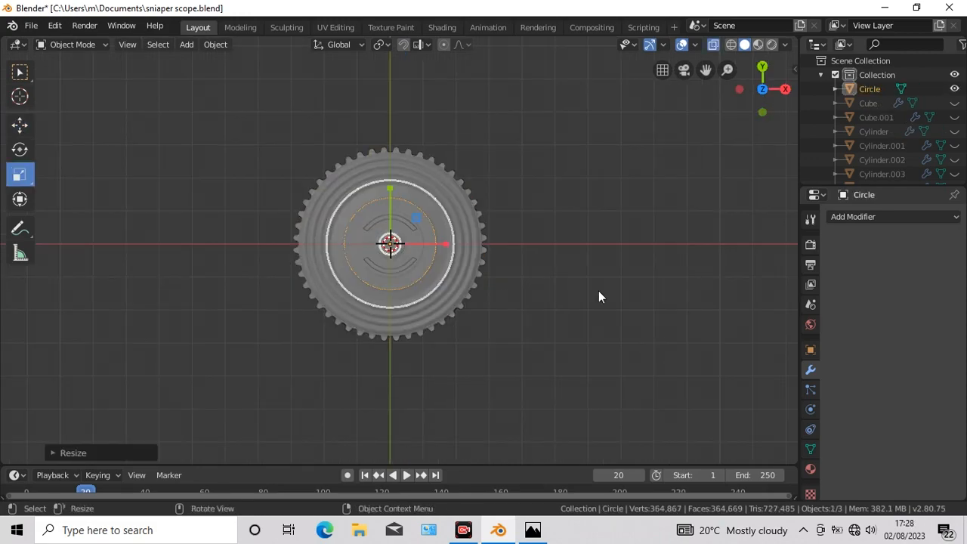
{"action": "scroll", "coordinate": [599, 295], "scroll_direction": "up", "scroll_amount": 5}
{"action": "scroll", "coordinate": [599, 295], "scroll_direction": "up", "scroll_amount": 2}
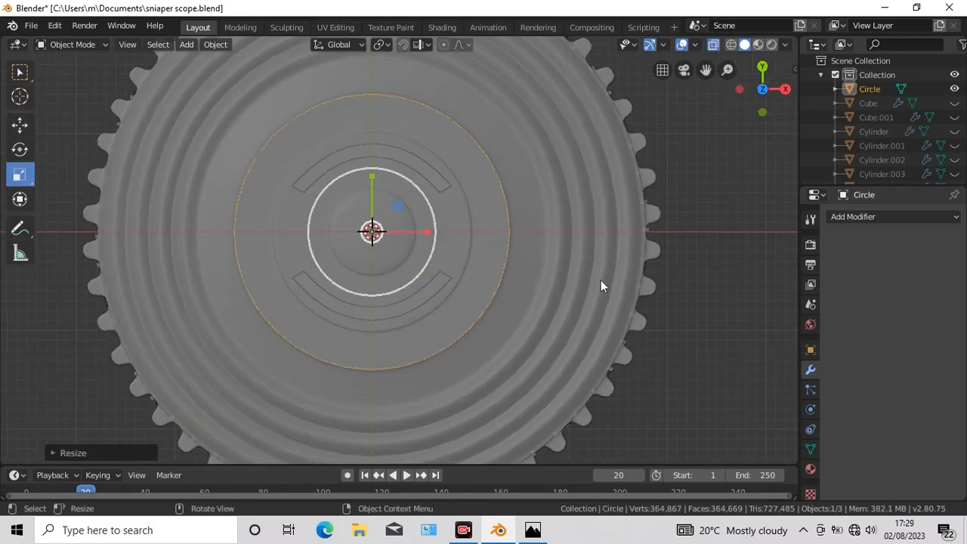
Scale the circle up to near the top cap's rim and extrude its edge loop inward to a scale of about 0.855.
{"action": "key", "text": "s"}
{"action": "left_click", "coordinate": [717, 338]}
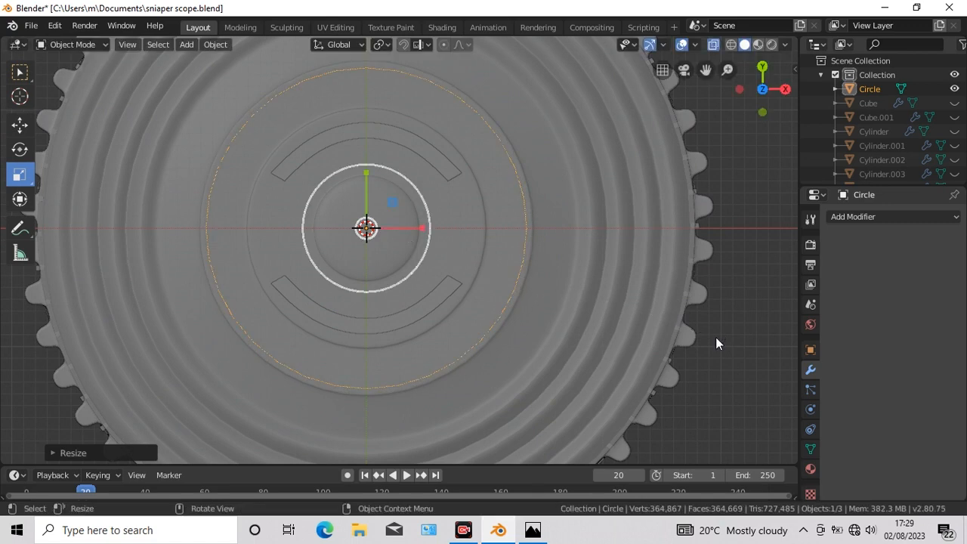
{"action": "key", "text": "Tab"}
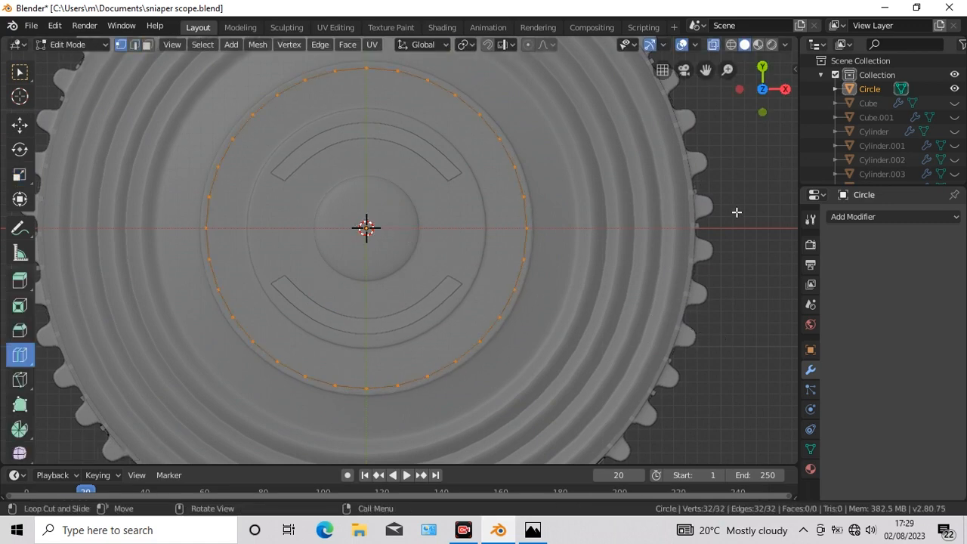
{"action": "key", "text": "g"}
{"action": "key", "text": "s"}
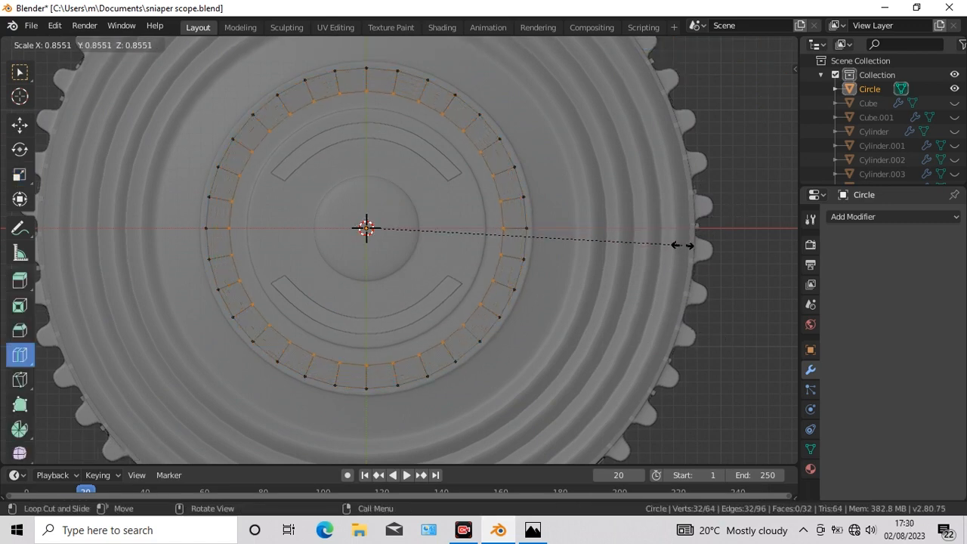
{"action": "left_click", "coordinate": [683, 245]}
{"action": "key", "text": "3"}
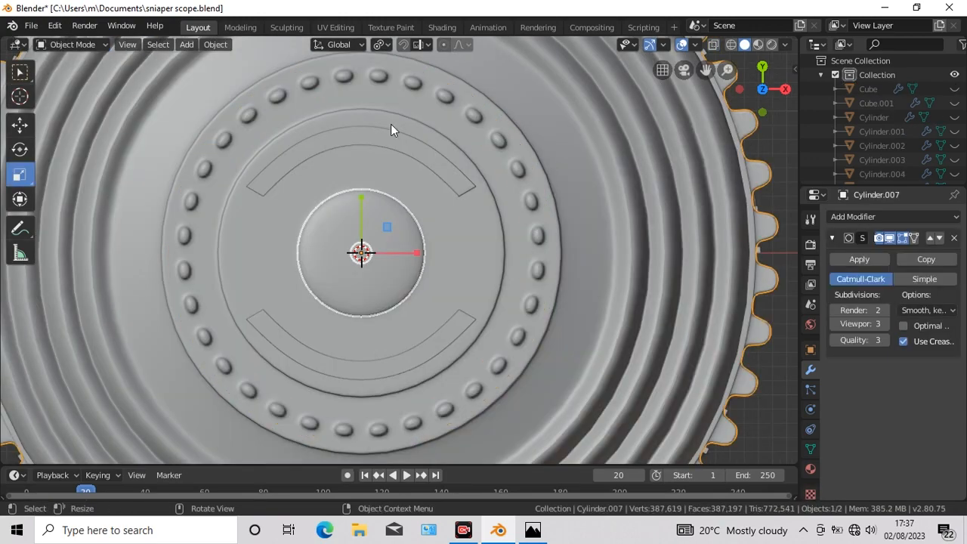
Select the turret with all its markings and set the origins to the 3D cursor at the world centre.
{"action": "key", "text": "KP_Decimal"}
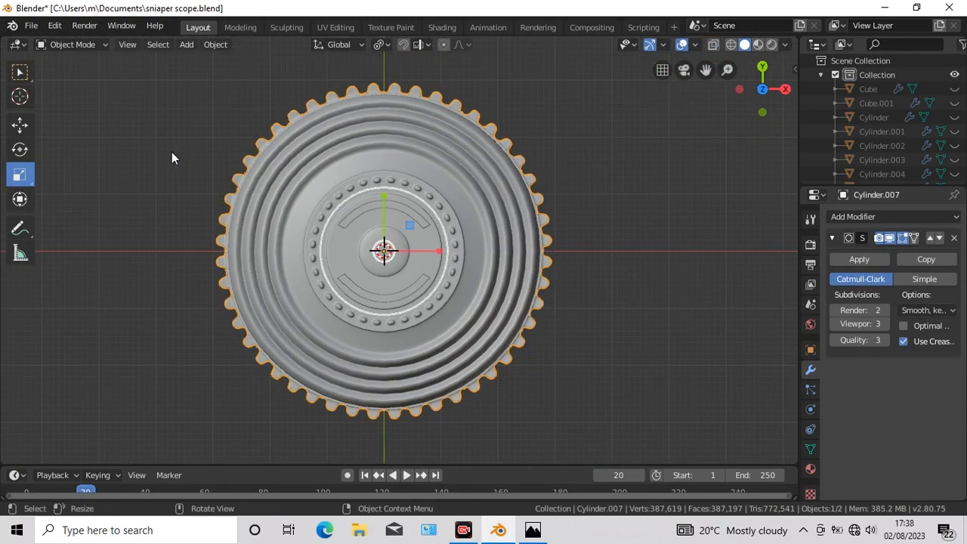
{"action": "key", "text": "KP_3"}
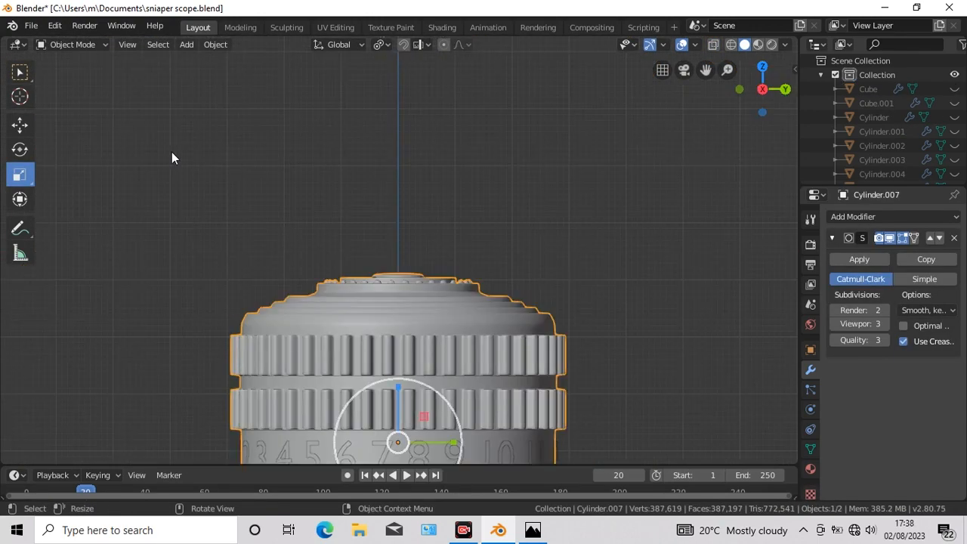
{"action": "left_click_drag", "start_coordinate": [705, 70], "coordinate": [705, 7]}
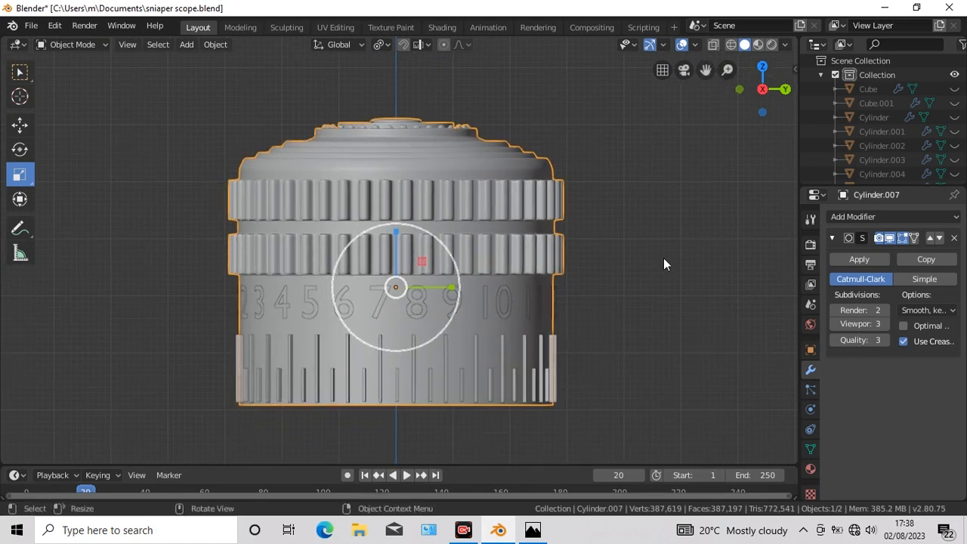
{"action": "scroll", "coordinate": [664, 258], "scroll_direction": "down", "scroll_amount": 5}
{"action": "left_click", "coordinate": [624, 253]}
{"action": "middle_click_drag", "start_coordinate": [604, 292], "coordinate": [618, 287]}
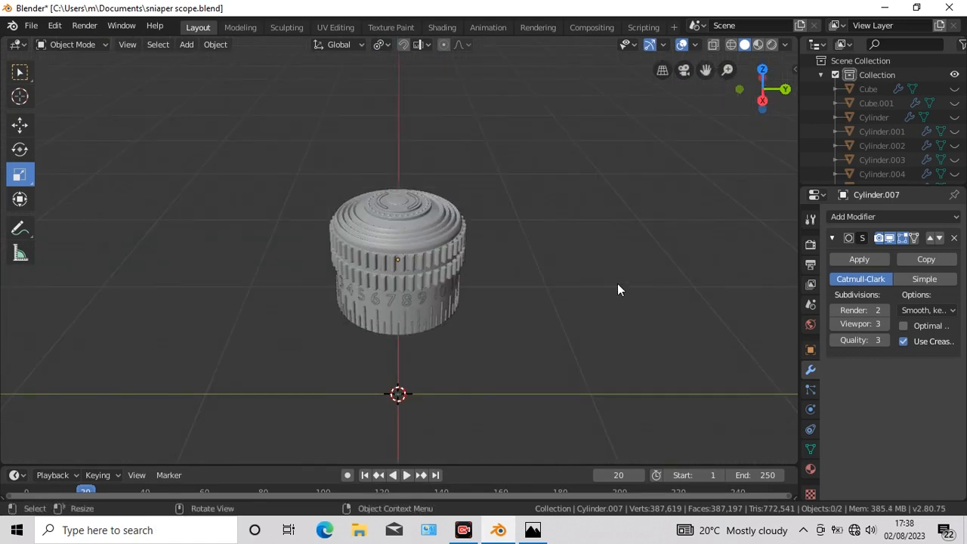
{"action": "left_click", "coordinate": [593, 239]}
{"action": "key", "text": "KP_3"}
{"action": "key", "text": "a"}
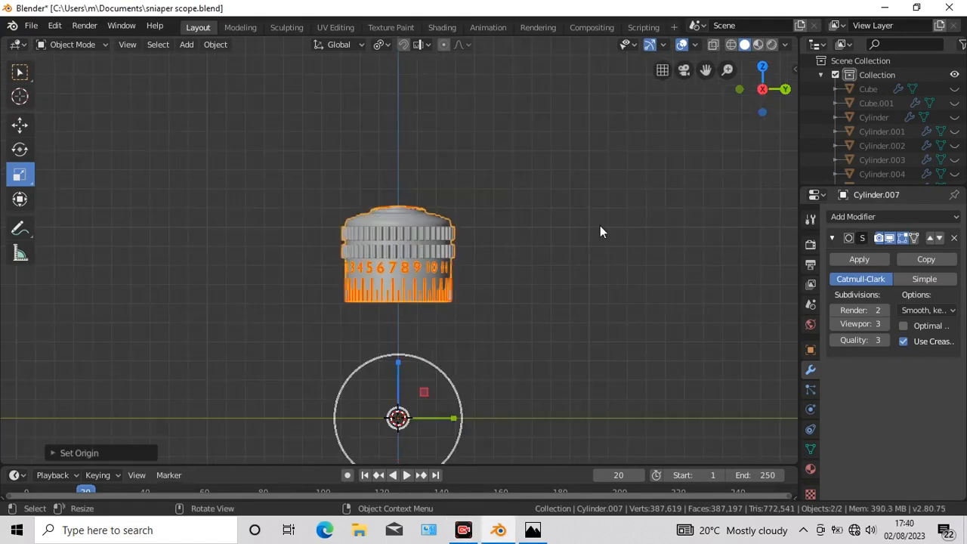
Unhide the main scope body and show it with the turret in front view.
{"action": "scroll", "coordinate": [600, 231], "scroll_direction": "down", "scroll_amount": 4}
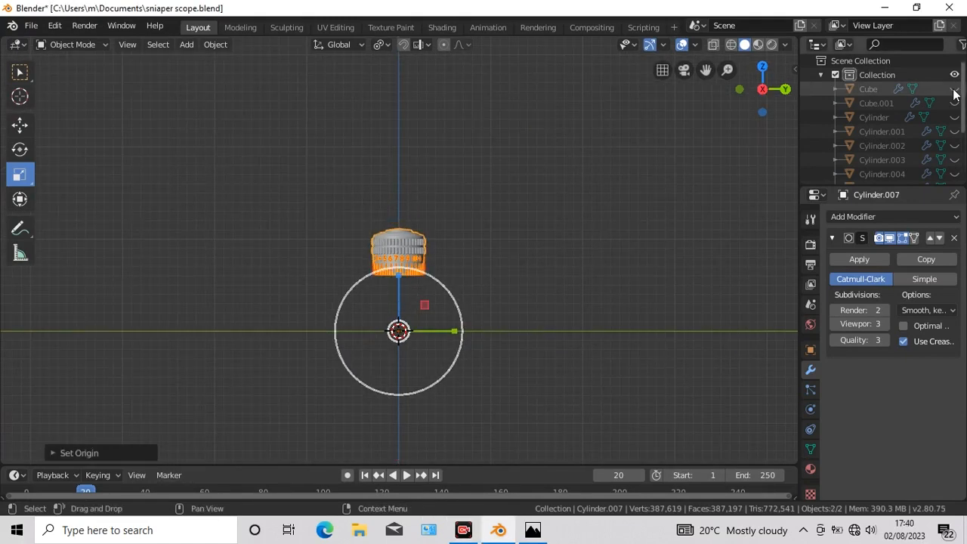
{"action": "left_click", "coordinate": [954, 89]}
{"action": "key", "text": "KP_1"}
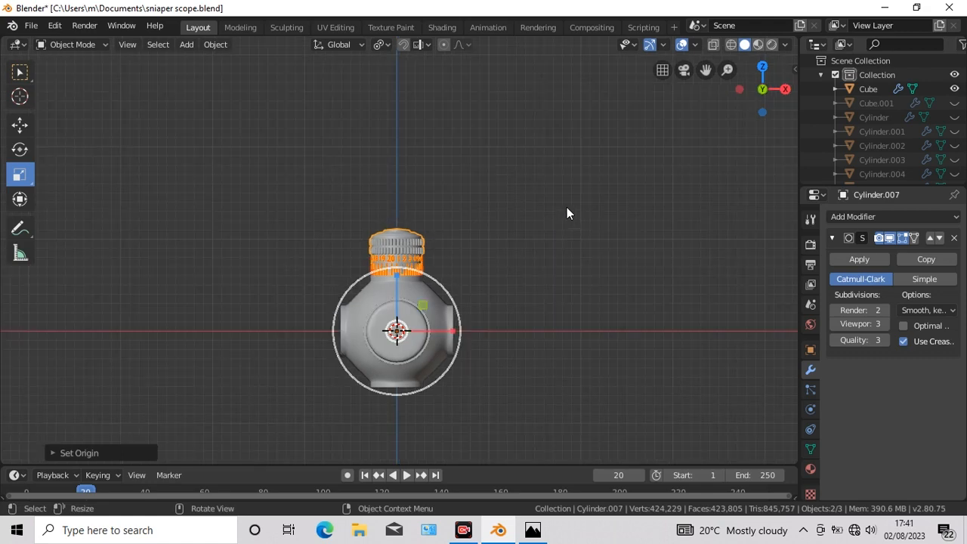
Duplicate the turret with its markings and rotate the copy 90° about the global Y axis.
{"action": "left_click", "coordinate": [20, 150]}
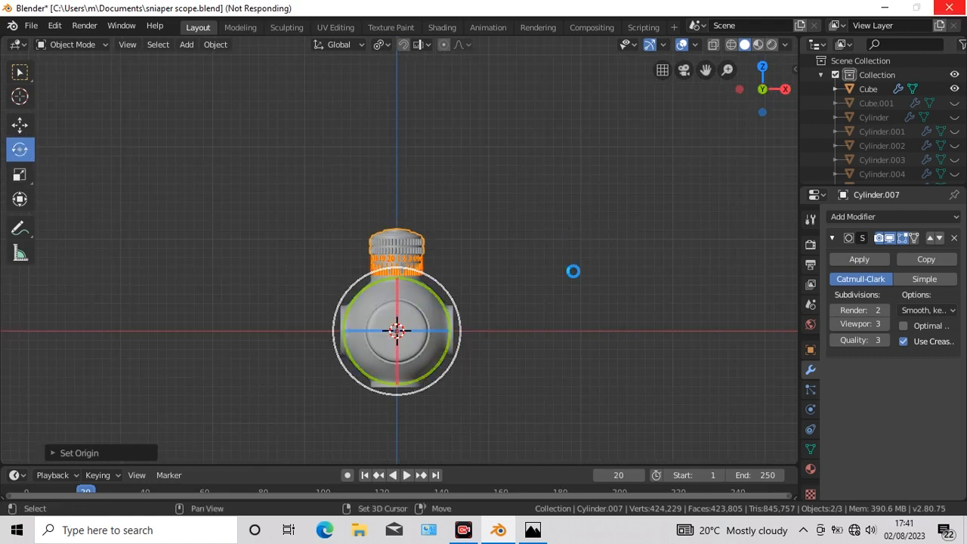
{"action": "key", "text": "shift+d"}
{"action": "left_click_drag", "start_coordinate": [443, 304], "coordinate": [453, 347]}
{"action": "left_click", "coordinate": [52, 452]}
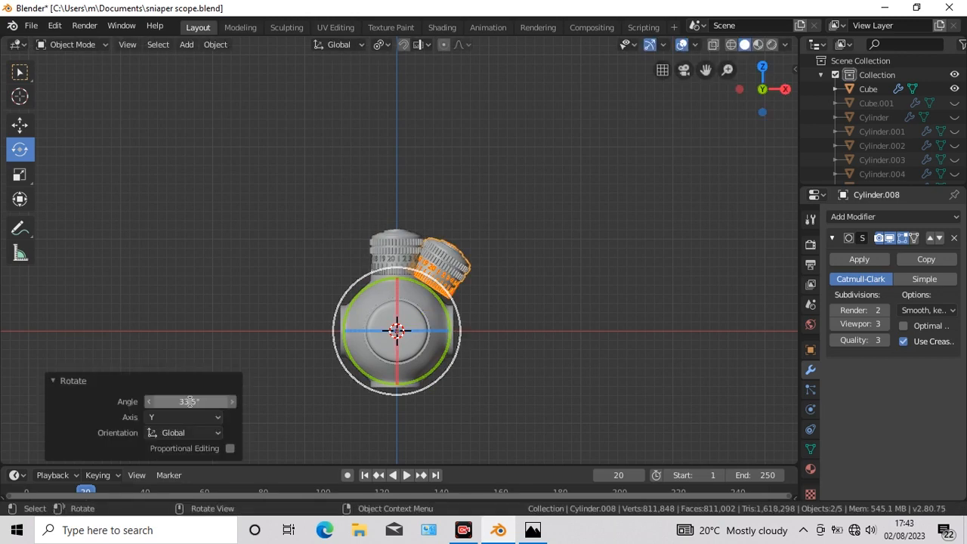
{"action": "left_click", "coordinate": [190, 401]}
{"action": "type", "text": "45"}
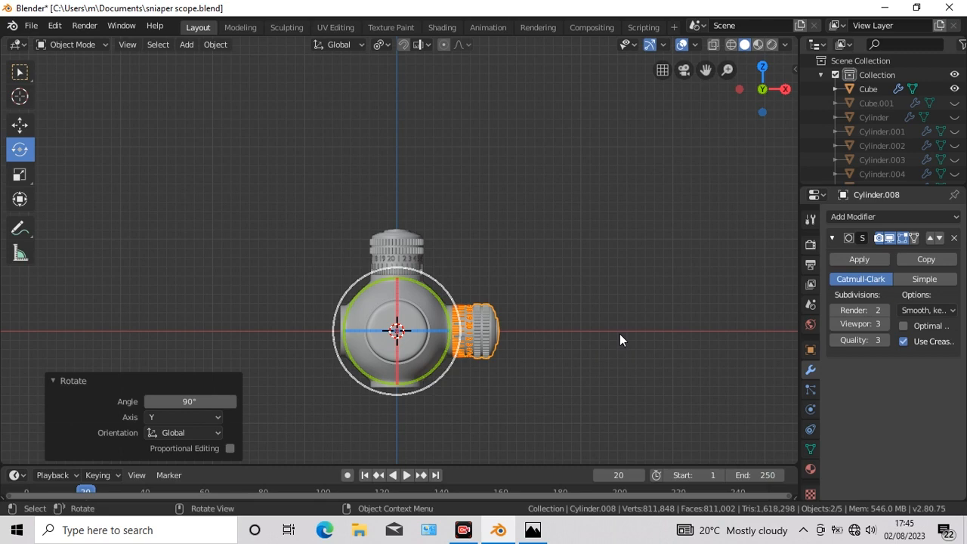
Duplicate the side turret and rotate the copy -180° about the Y axis onto the body's opposite side.
{"action": "key", "text": "shift+d"}
{"action": "key", "text": "Escape"}
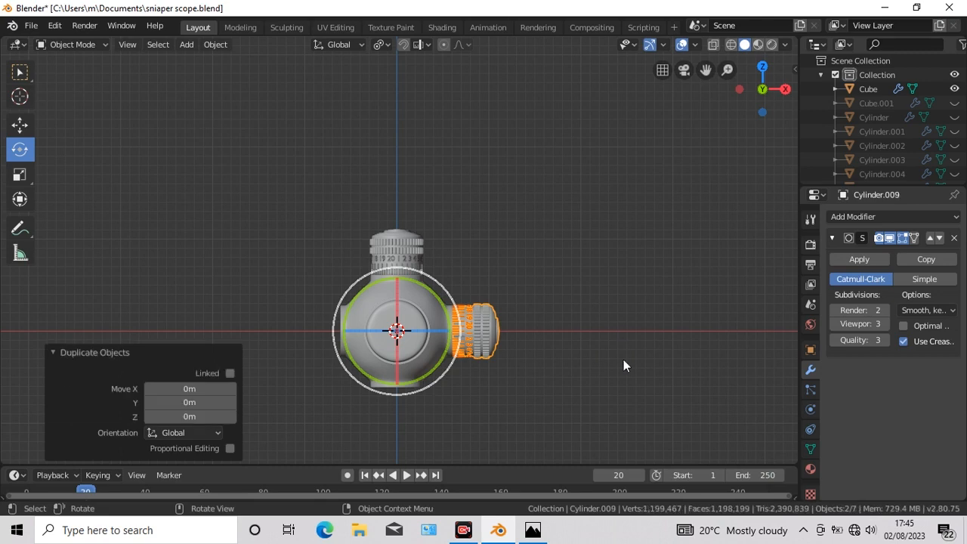
{"action": "key", "text": "r"}
{"action": "left_click_drag", "start_coordinate": [420, 287], "coordinate": [413, 283]}
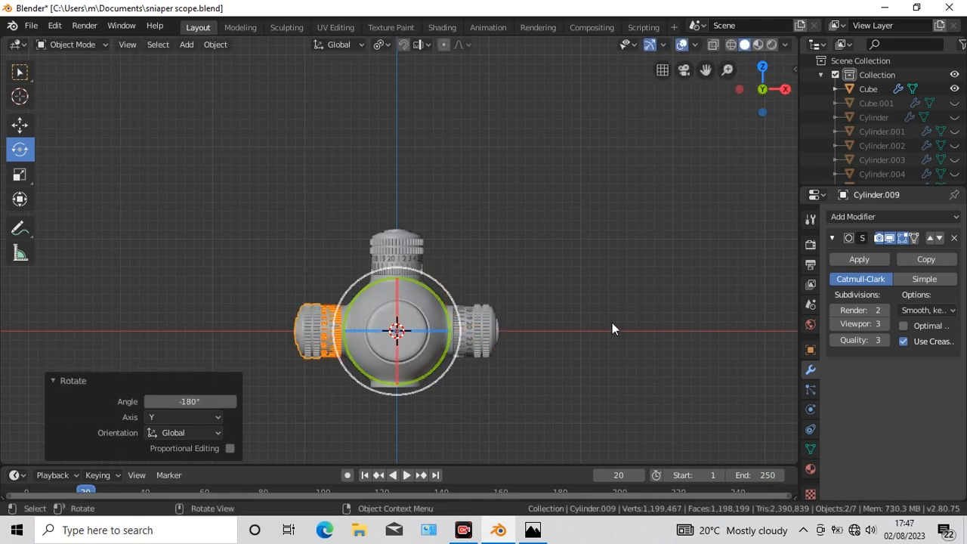
{"action": "left_click", "coordinate": [612, 322]}
Unhide the remaining scope parts, Cube.001 and Cylinder through Cylinder.006, to assemble the full model.
{"action": "key", "text": "KP_3"}
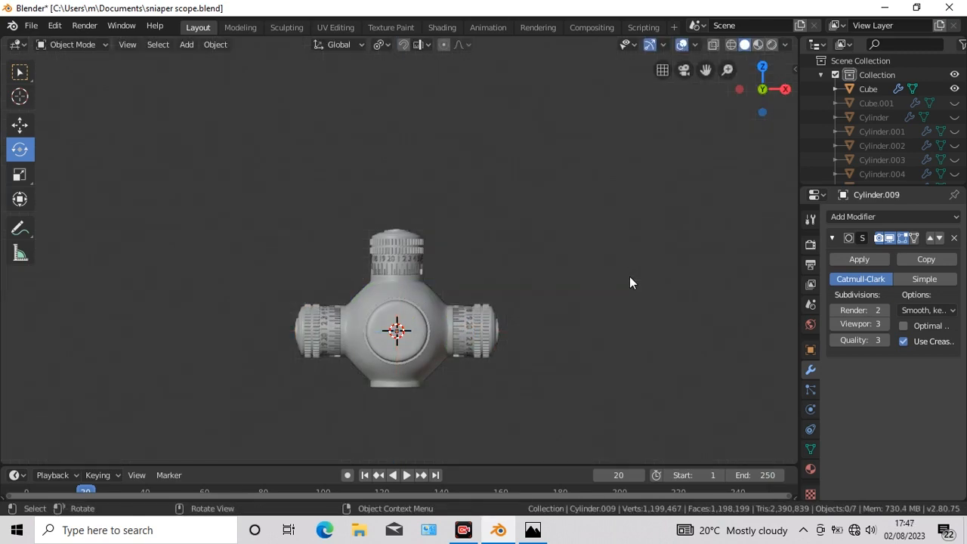
{"action": "key", "text": "KP_8"}
{"action": "key", "text": "KP_4"}
{"action": "key", "text": "KP_4"}
{"action": "key", "text": "KP_4"}
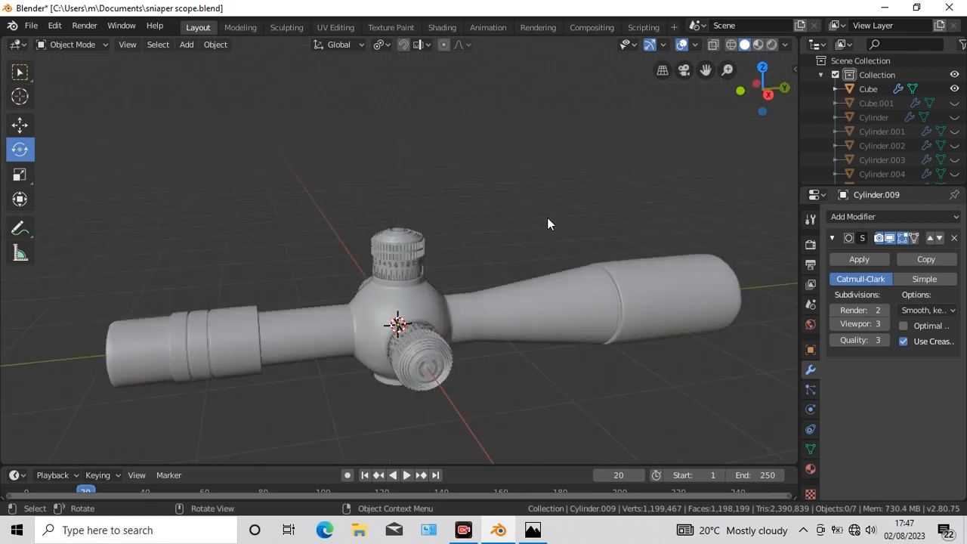
{"action": "left_click", "coordinate": [954, 103]}
{"action": "left_click", "coordinate": [955, 117]}
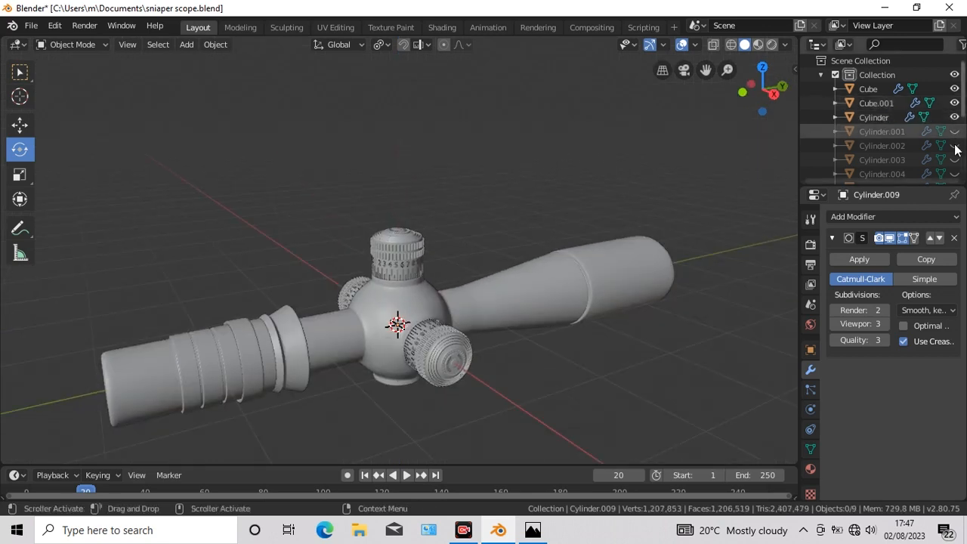
{"action": "left_click", "coordinate": [955, 132]}
{"action": "left_click", "coordinate": [954, 145]}
{"action": "left_click", "coordinate": [955, 160]}
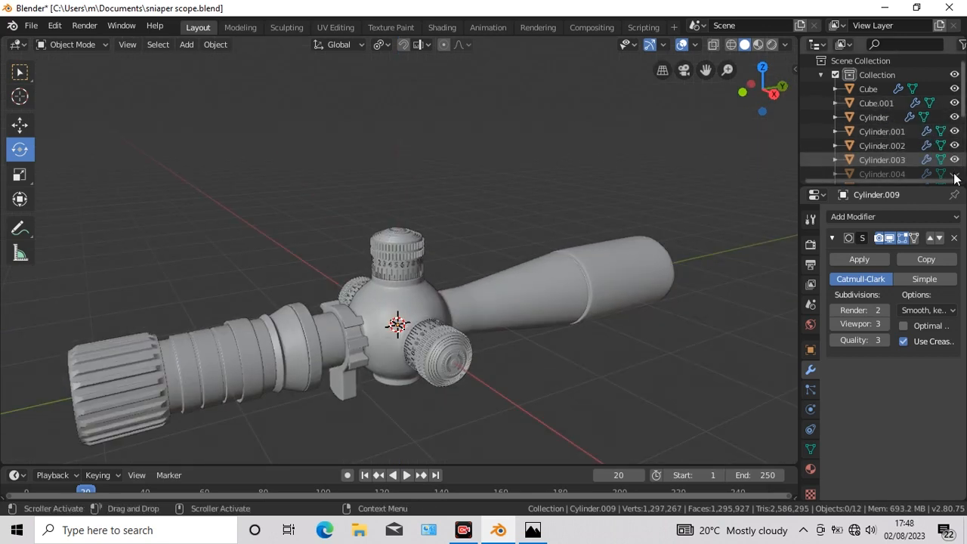
{"action": "left_click", "coordinate": [955, 174]}
{"action": "scroll", "coordinate": [959, 113], "scroll_direction": "down", "scroll_amount": 4}
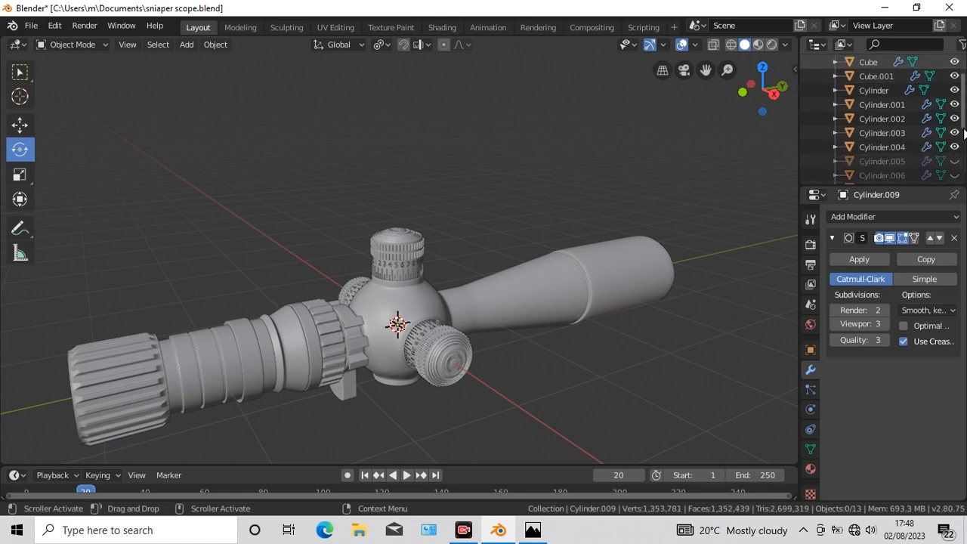
{"action": "left_click", "coordinate": [954, 121]}
{"action": "left_click", "coordinate": [954, 134]}
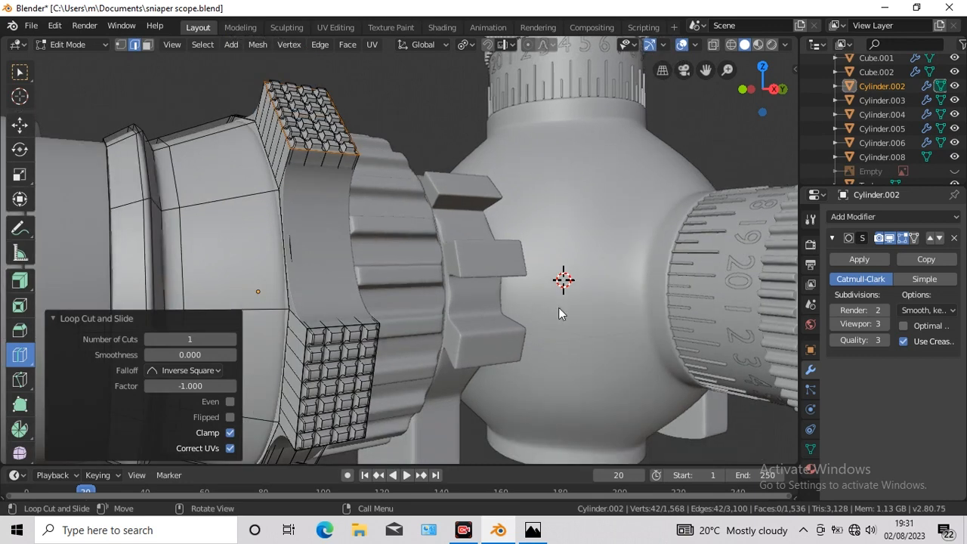
Leave Edit Mode on the ring with the gridded grip pads and examine the assembled scope in side view.
{"action": "key", "text": "Tab"}
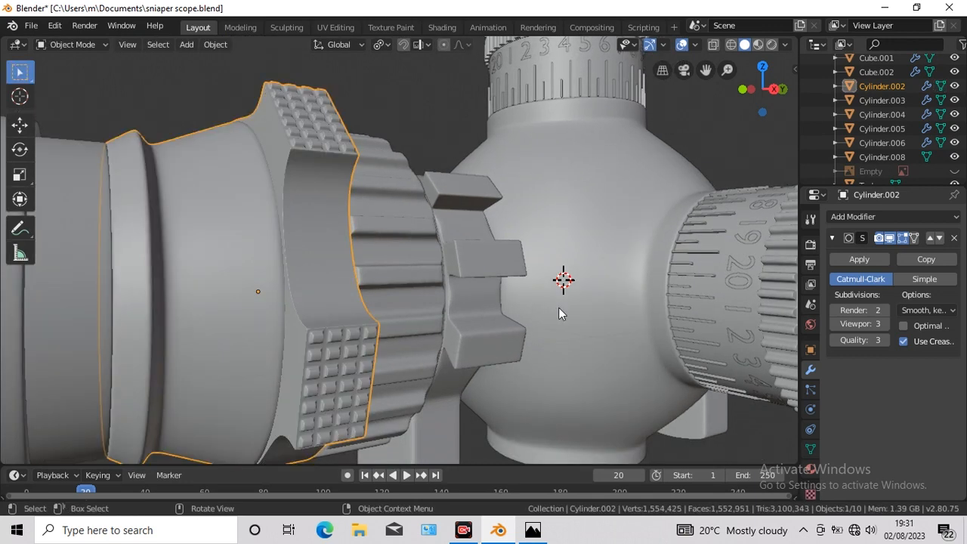
{"action": "scroll", "coordinate": [559, 308], "scroll_direction": "down", "scroll_amount": 6}
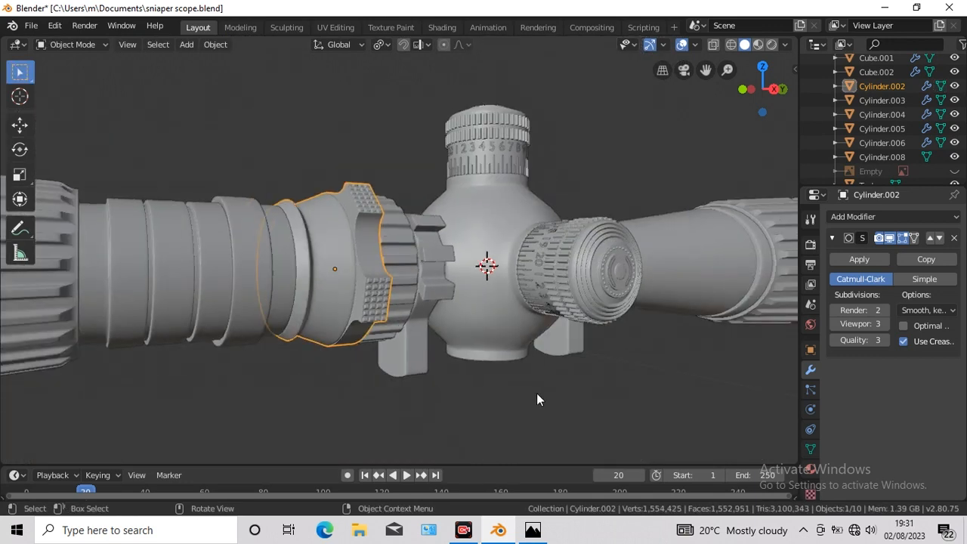
{"action": "left_click", "coordinate": [536, 393]}
{"action": "key", "text": "KP_3"}
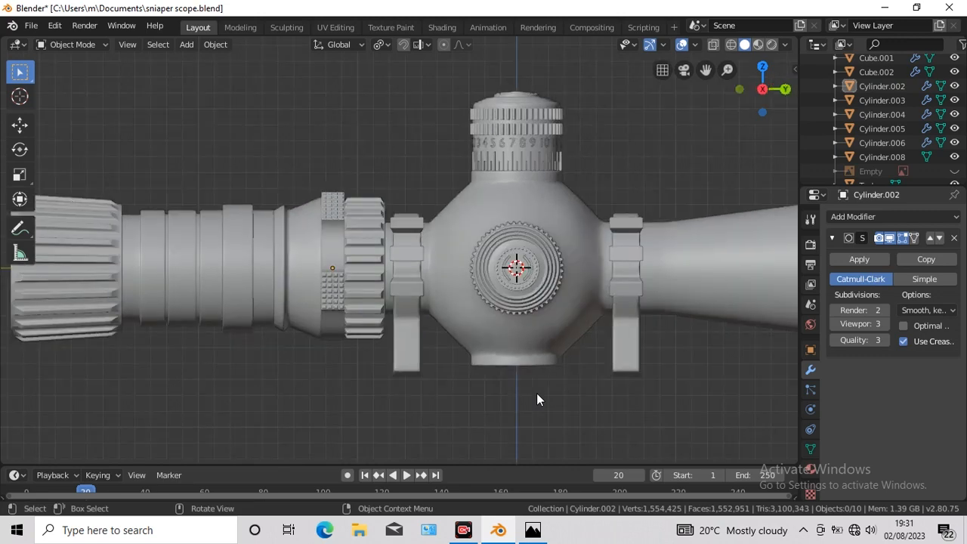
{"action": "scroll", "coordinate": [525, 385], "scroll_direction": "down", "scroll_amount": 1}
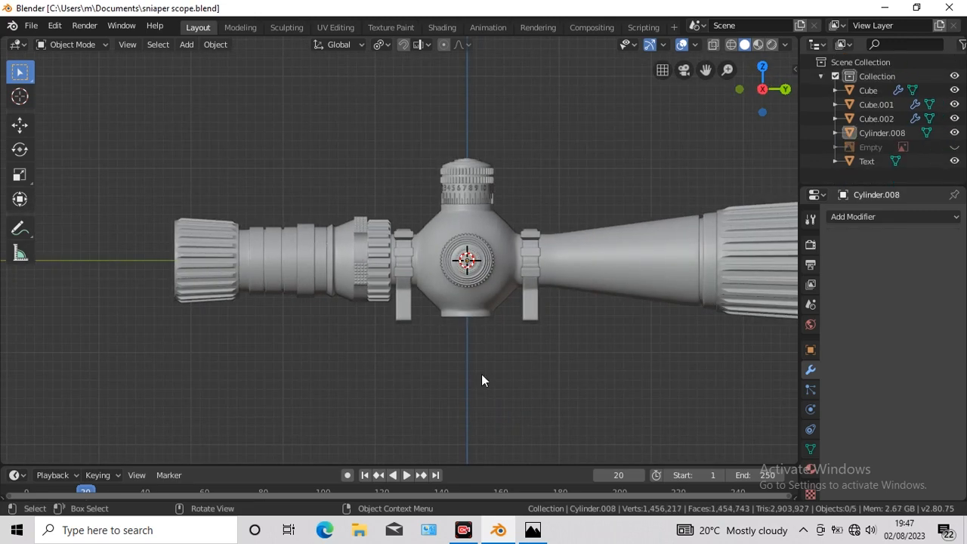
Compare the assembled scope from an angled view with the reference image in Photos, and return to Blender.
{"action": "key", "text": "KP_8"}
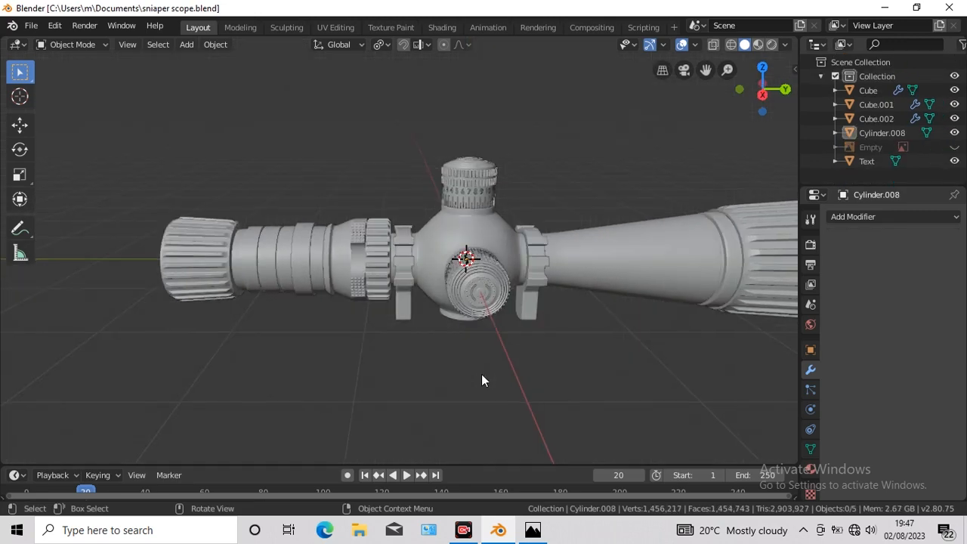
{"action": "key", "text": "KP_4"}
{"action": "key", "text": "KP_4"}
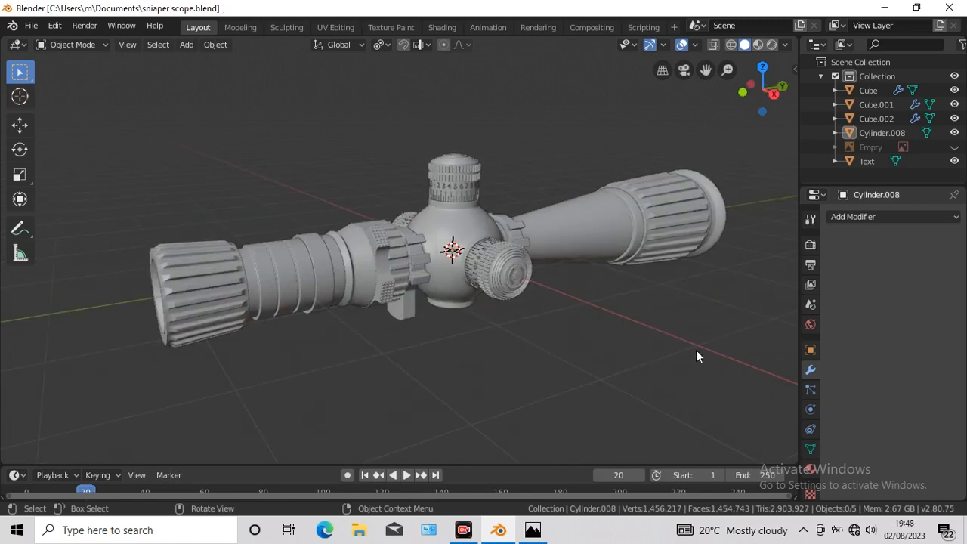
{"action": "left_click", "coordinate": [533, 531]}
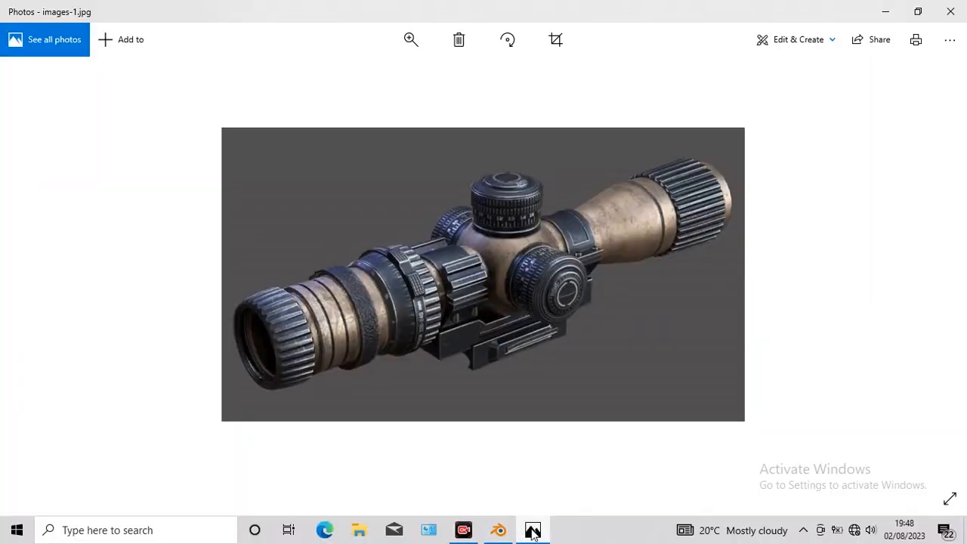
{"action": "left_click", "coordinate": [499, 530]}
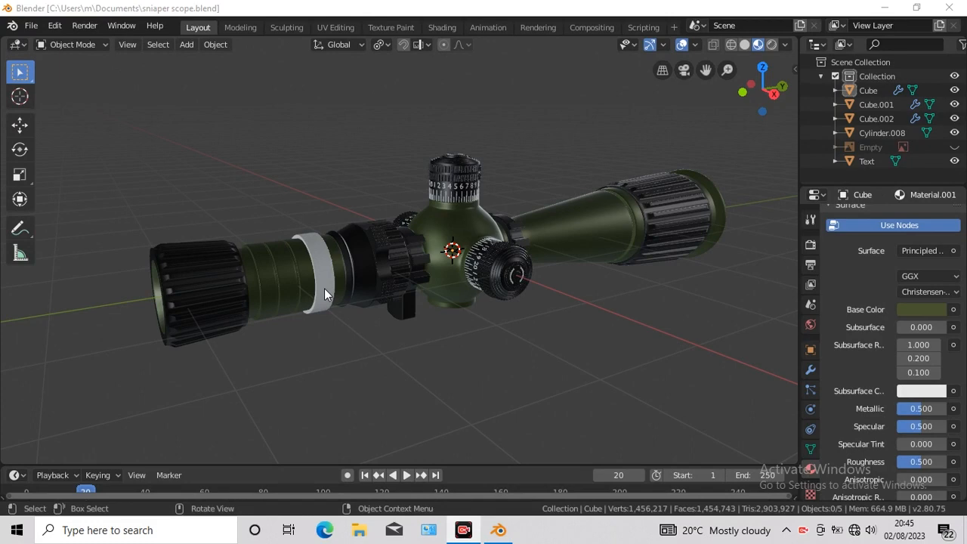
Examine the whole coloured scope with nothing selected, from farther away and in orthographic projection.
{"action": "left_click", "coordinate": [626, 375]}
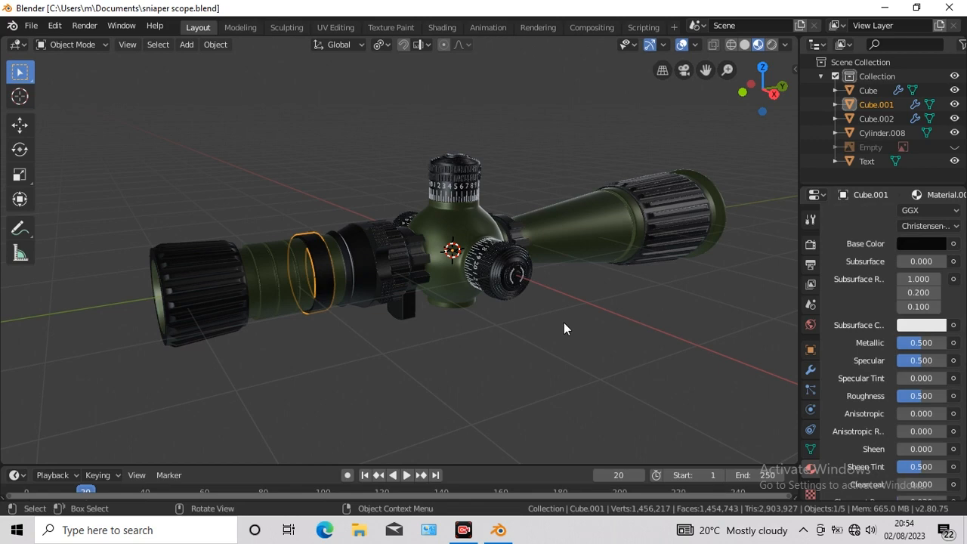
{"action": "scroll", "coordinate": [564, 325], "scroll_direction": "down", "scroll_amount": 1}
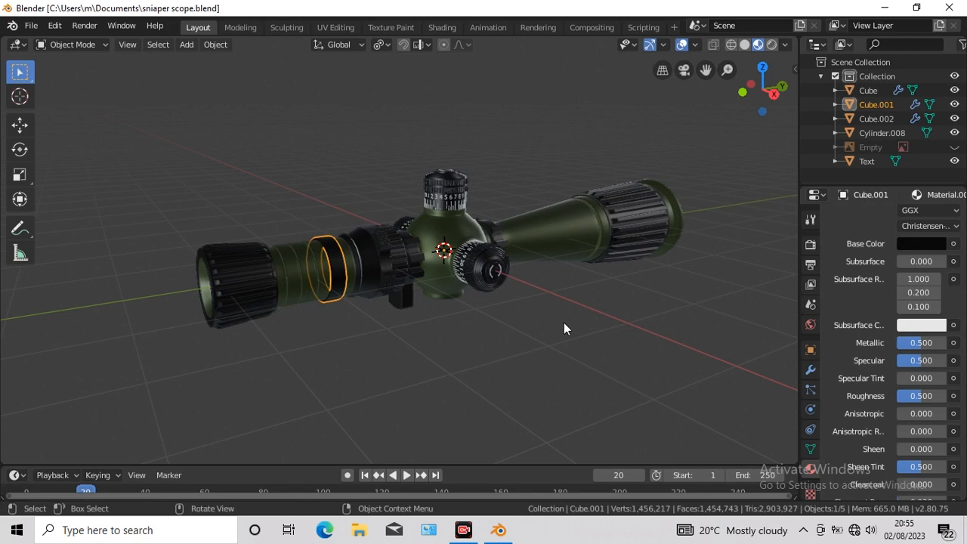
{"action": "scroll", "coordinate": [563, 329], "scroll_direction": "down", "scroll_amount": 1}
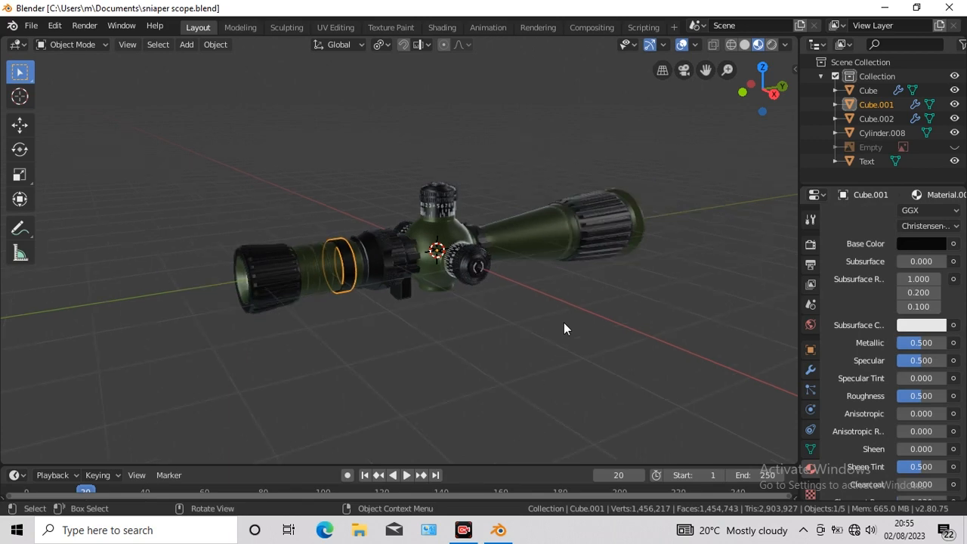
{"action": "scroll", "coordinate": [564, 324], "scroll_direction": "down", "scroll_amount": 1}
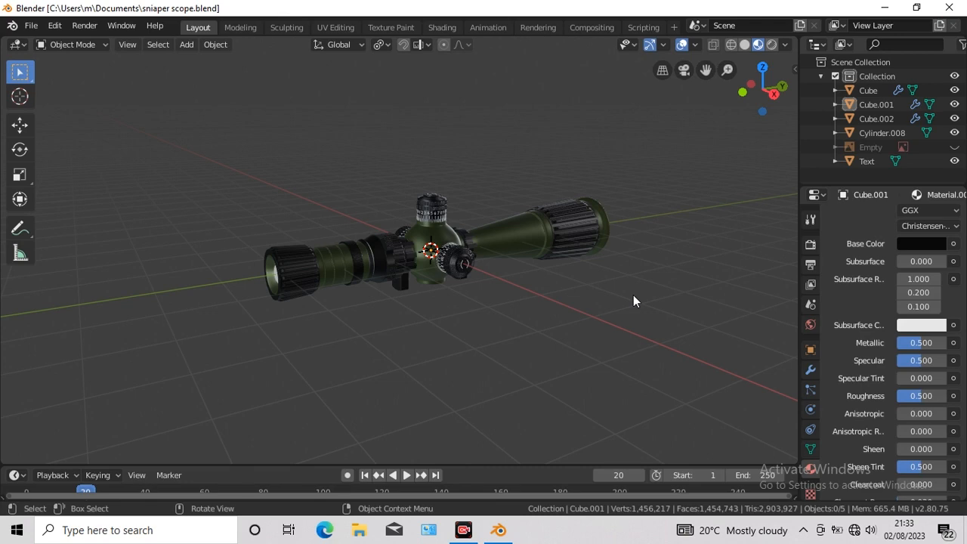
{"action": "key", "text": "KP_5"}
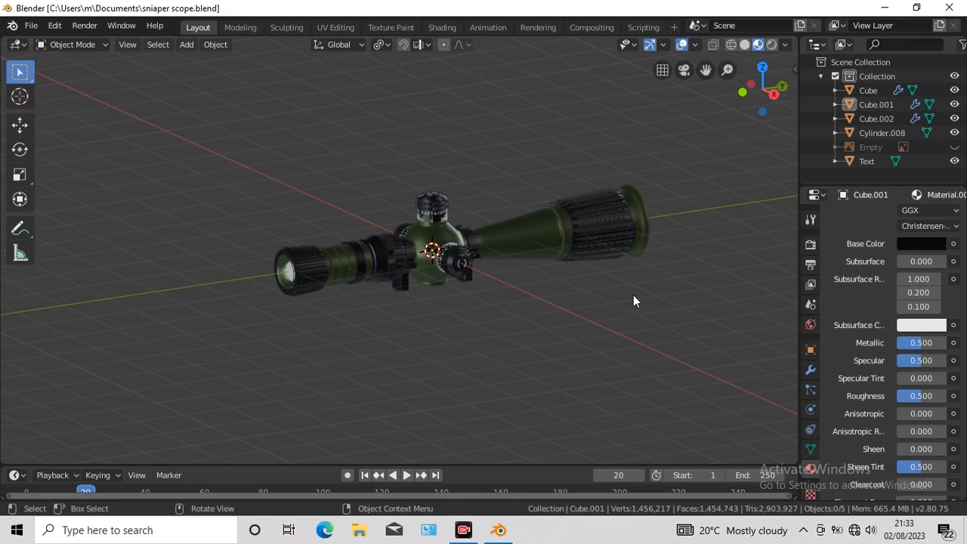
Examine the finished scope from the front and back, switching to perspective projection, and inspect the turrets and body close up from an angle.
{"action": "key", "text": "KP_1"}
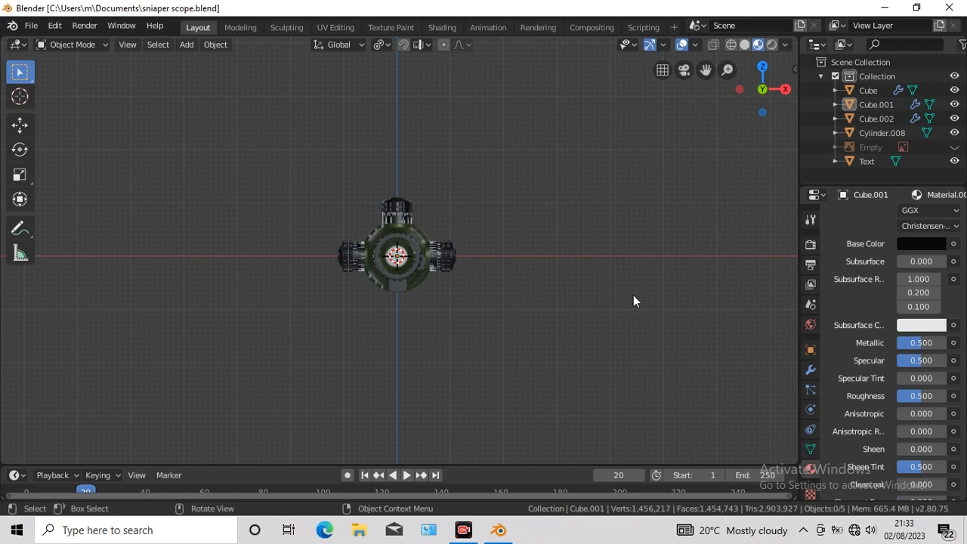
{"action": "key", "text": "shift+alt+z"}
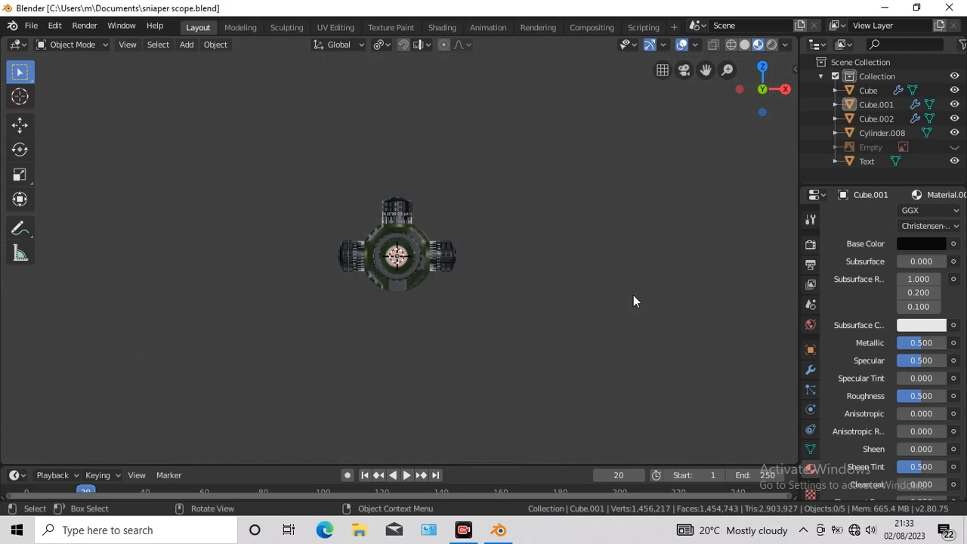
{"action": "key", "text": "ctrl+KP_1"}
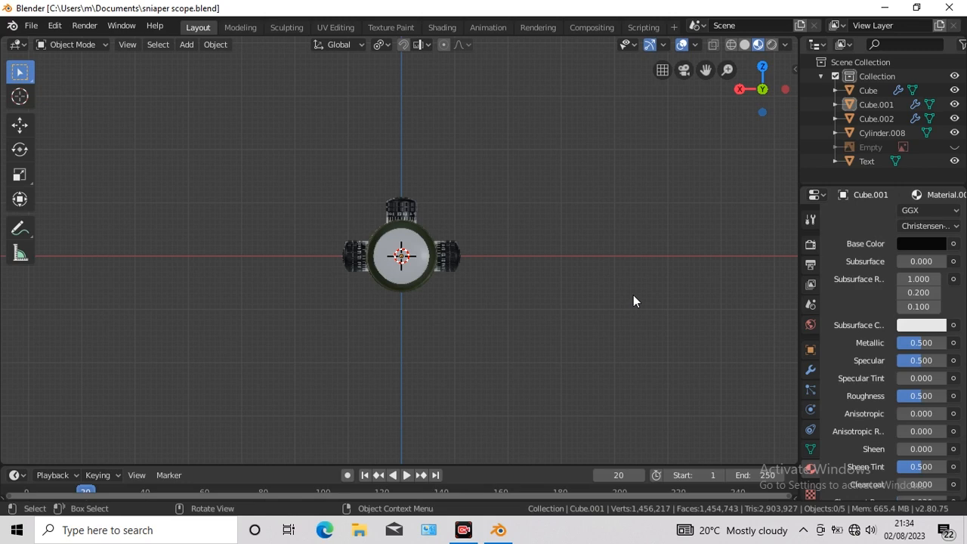
{"action": "key", "text": "KP_5"}
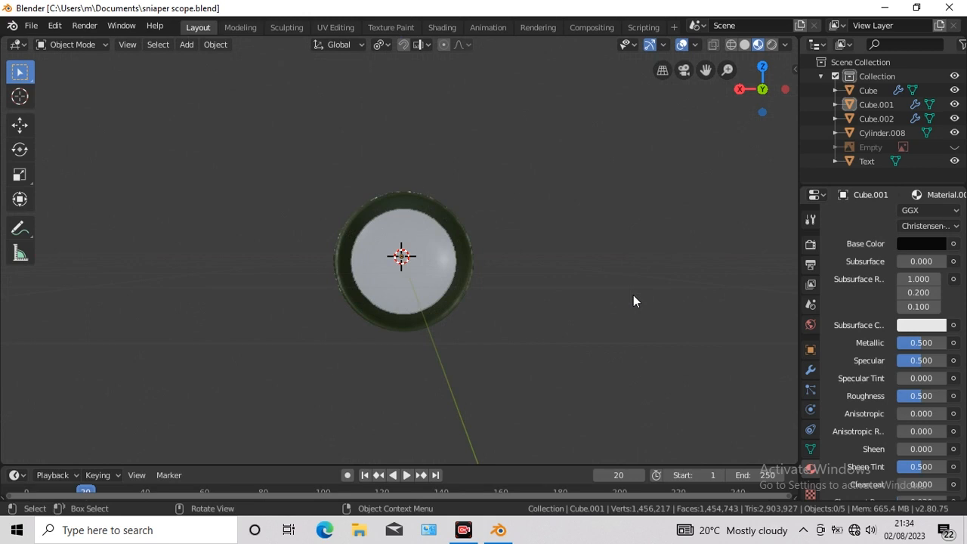
{"action": "key", "text": "KP_8"}
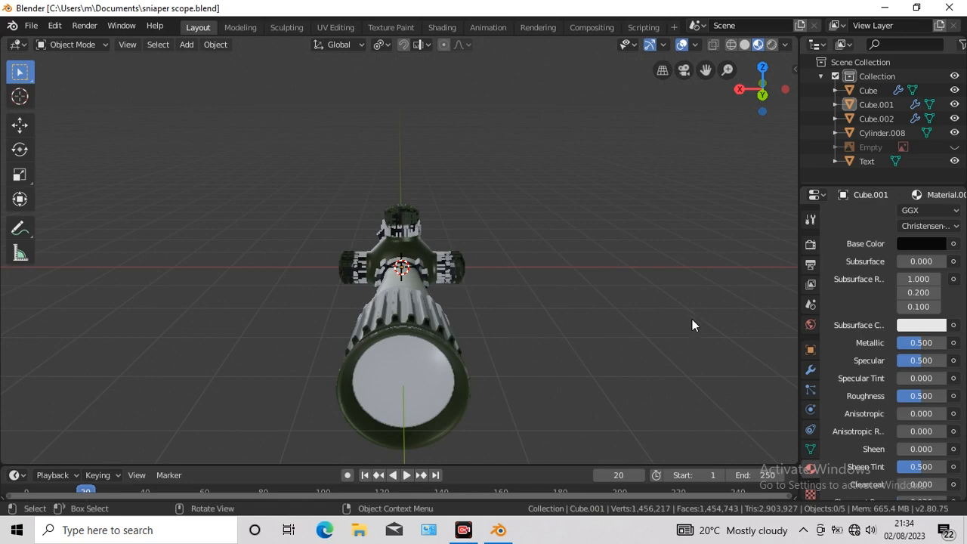
{"action": "left_click", "coordinate": [404, 377]}
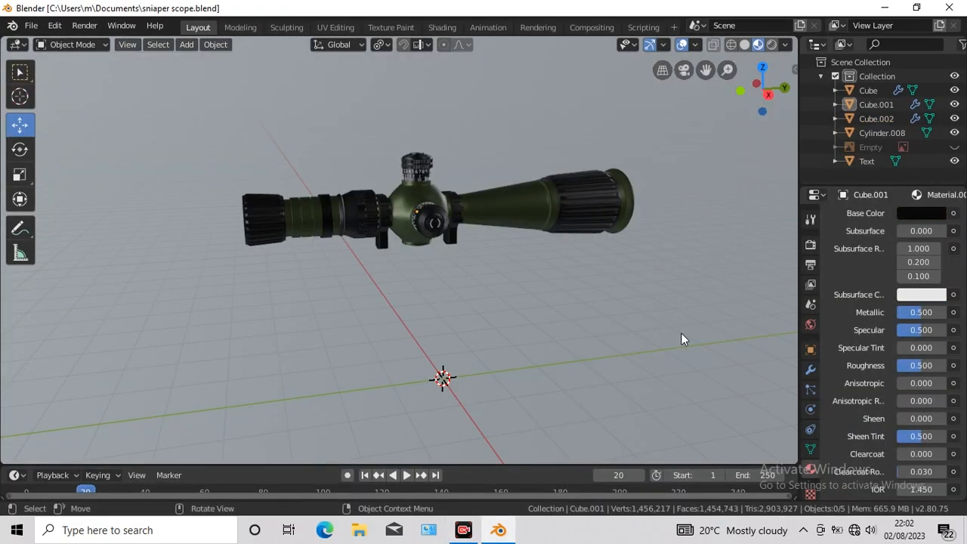
{"action": "scroll", "coordinate": [484, 248], "scroll_direction": "up", "scroll_amount": 3}
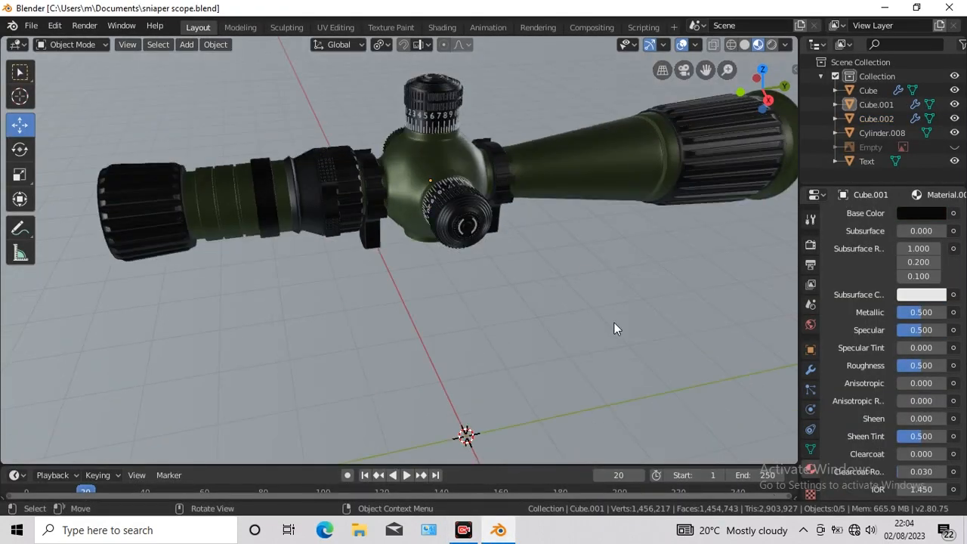
{"action": "middle_click_drag", "start_coordinate": [615, 324], "coordinate": [609, 358], "text": "shift"}
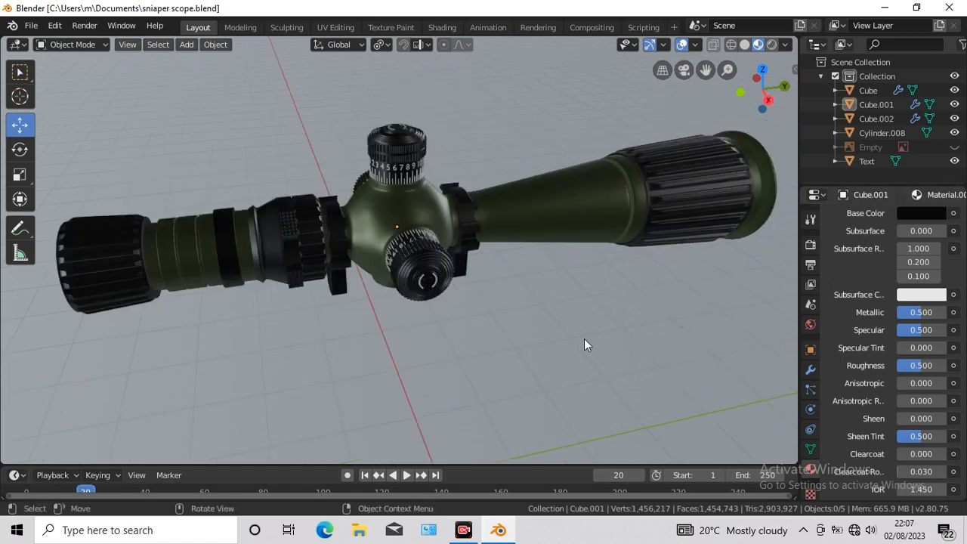